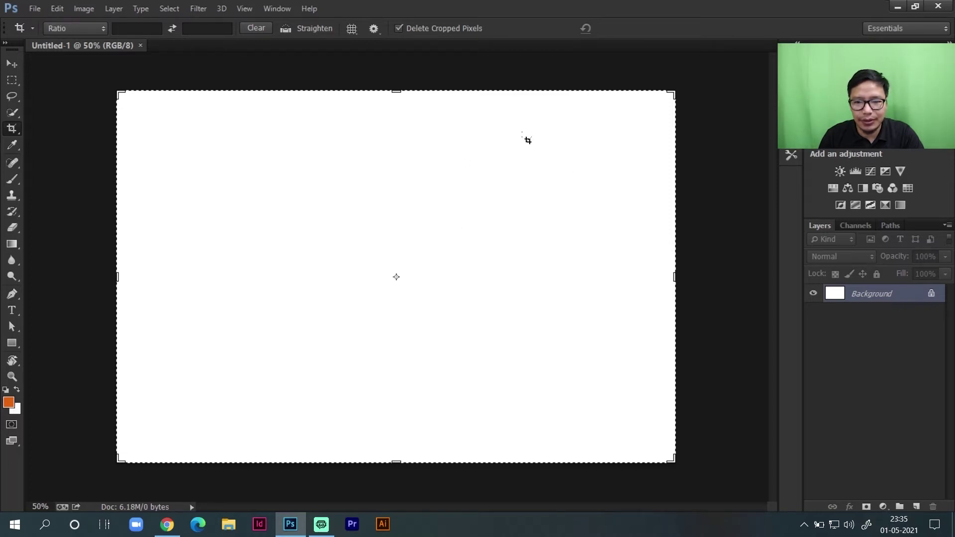
Crop the blank canvas to a smaller rectangle in its middle and apply the crop
drag(262, 155, 505, 278)
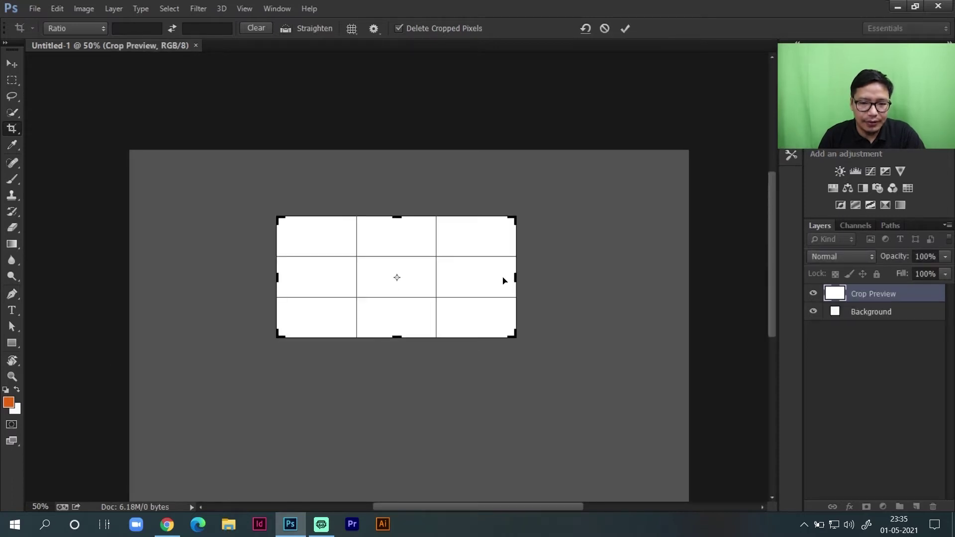
click(623, 30)
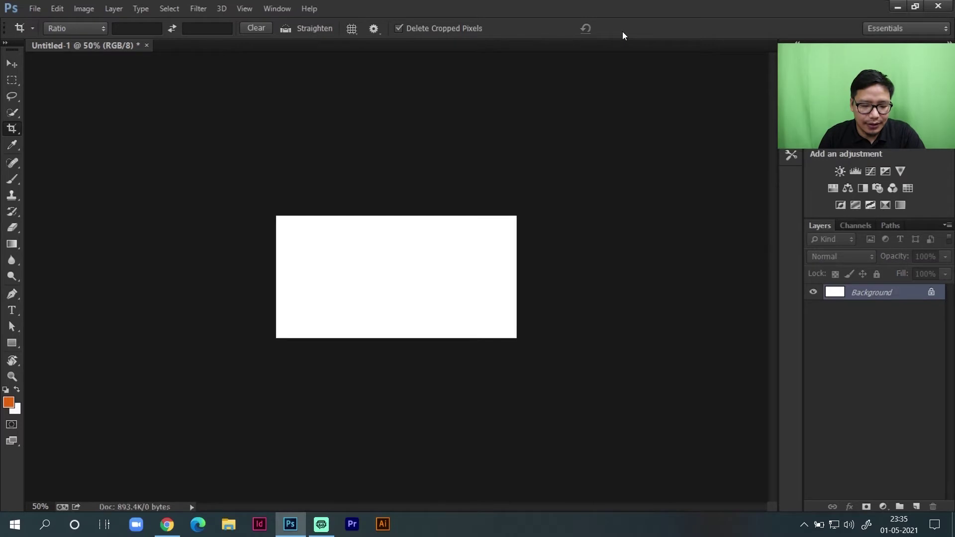
Crop the canvas slightly inward from its upper-right corner with Delete Cropped Pixels turned on
click(399, 29)
click(671, 90)
drag(670, 89, 630, 141)
key(Return)
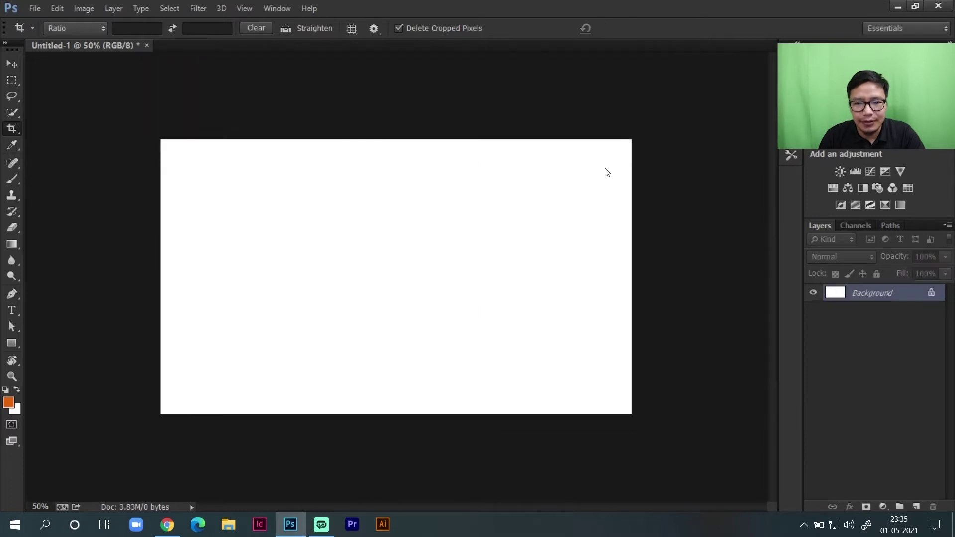
Reopen the crop frame to check the area outside the cropped canvas, and undo the crop
click(598, 167)
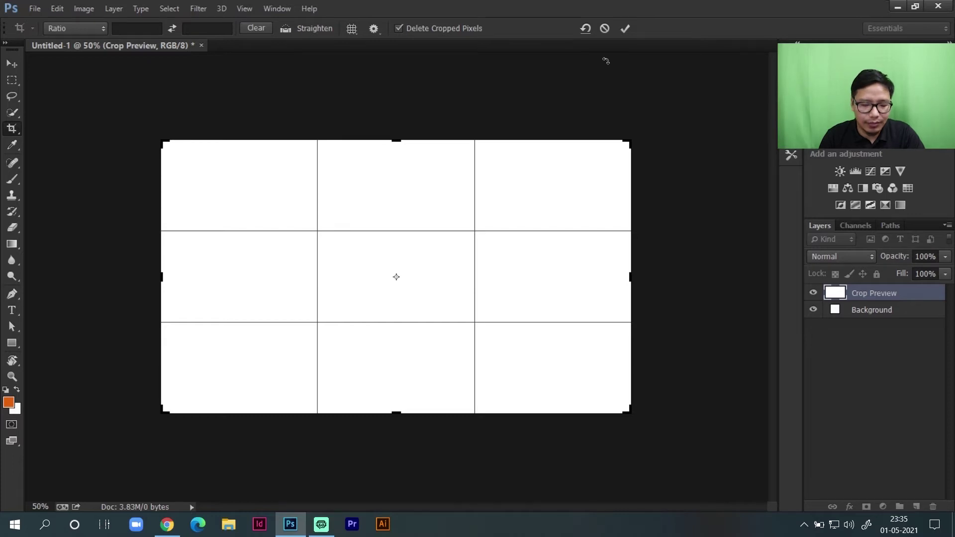
click(628, 28)
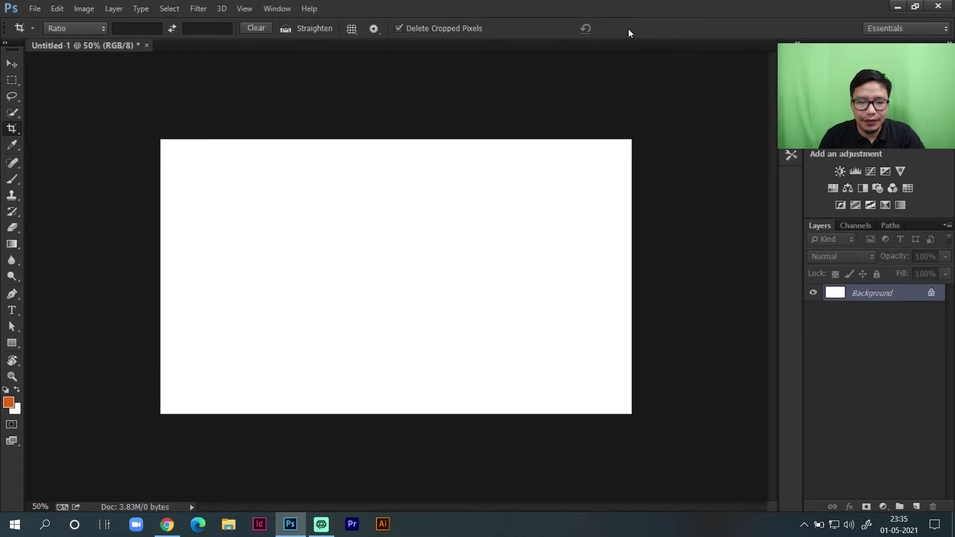
key(ctrl+z)
Turn off Delete Cropped Pixels and crop the canvas inward from its upper-right corner
click(398, 28)
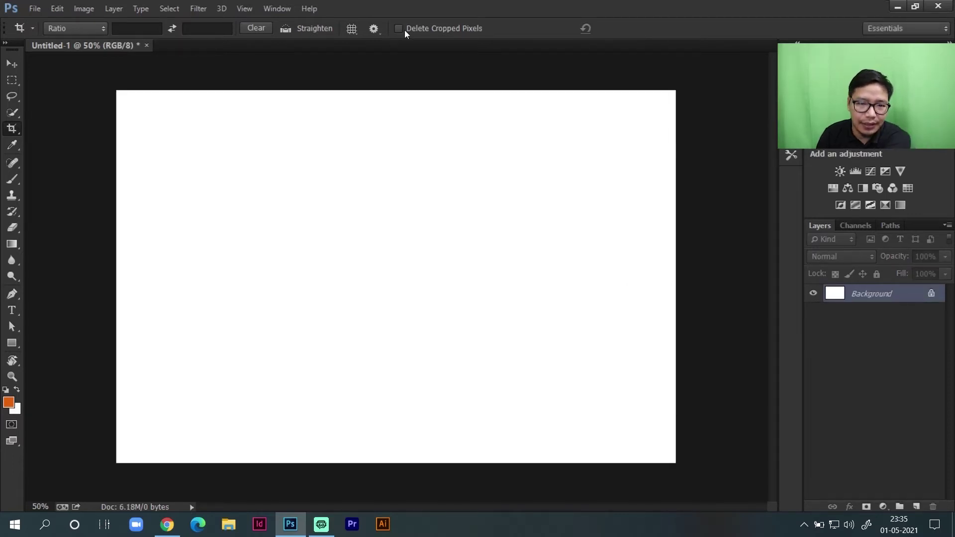
drag(677, 94, 574, 169)
key(Return)
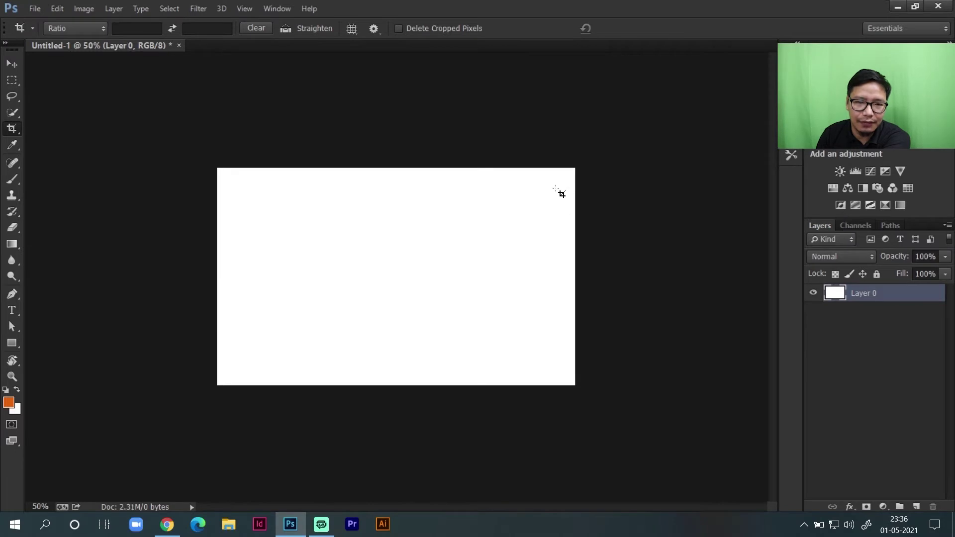
Reopen the crop frame to inspect the area outside the crop, and undo back to the full canvas
click(561, 192)
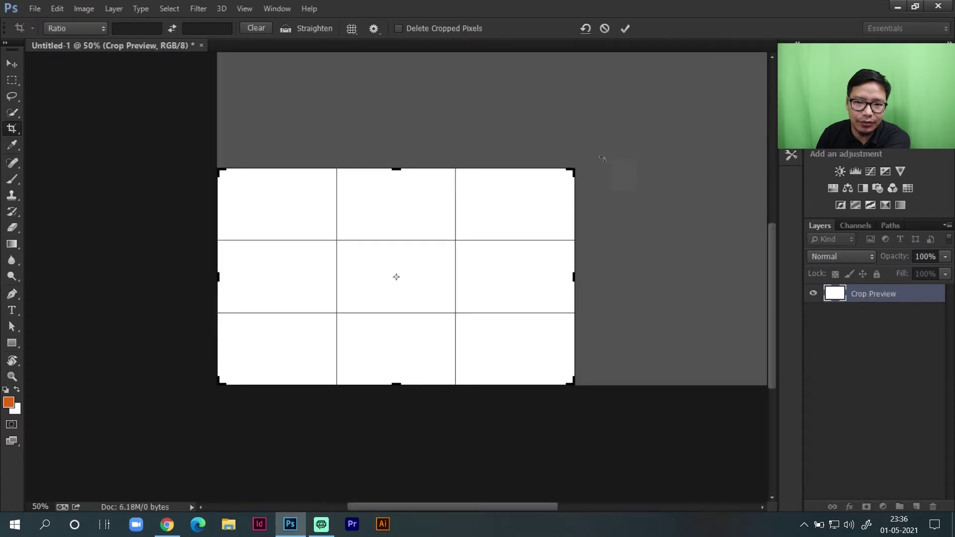
click(625, 29)
key(ctrl+alt+z)
key(ctrl+alt+z)
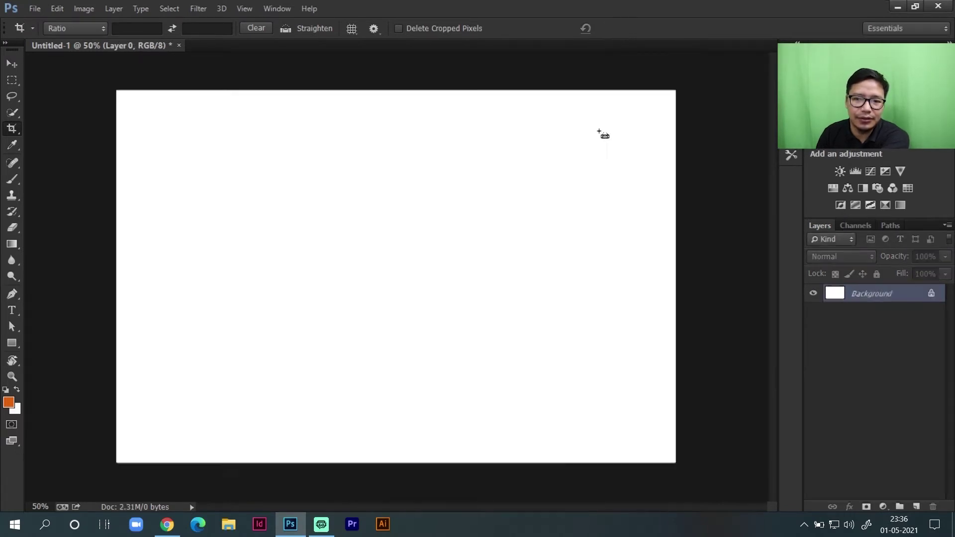
Open the image Office-Lens-Android-now-available-at-Google-Play-Store-1 from the Downloads folder
right_click(12, 129)
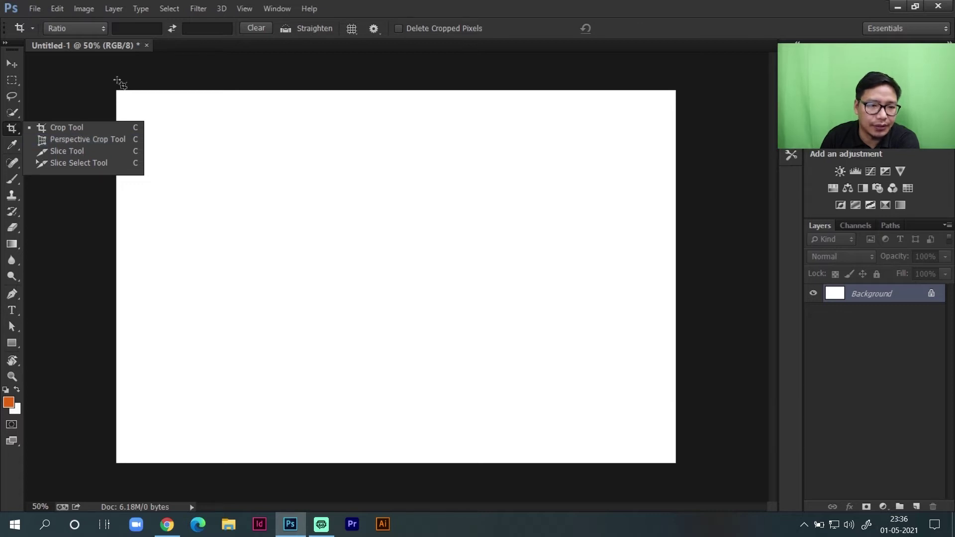
key(v)
click(38, 10)
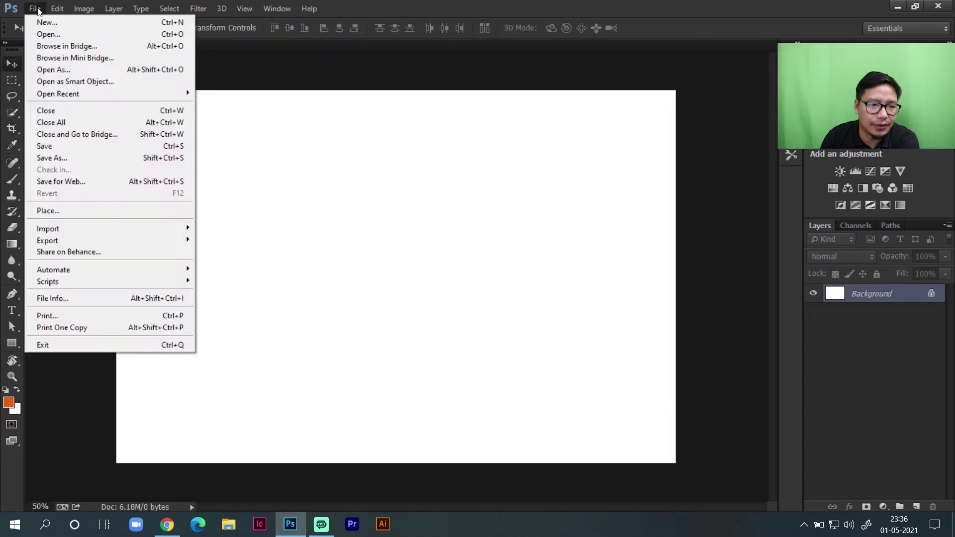
click(61, 37)
click(401, 55)
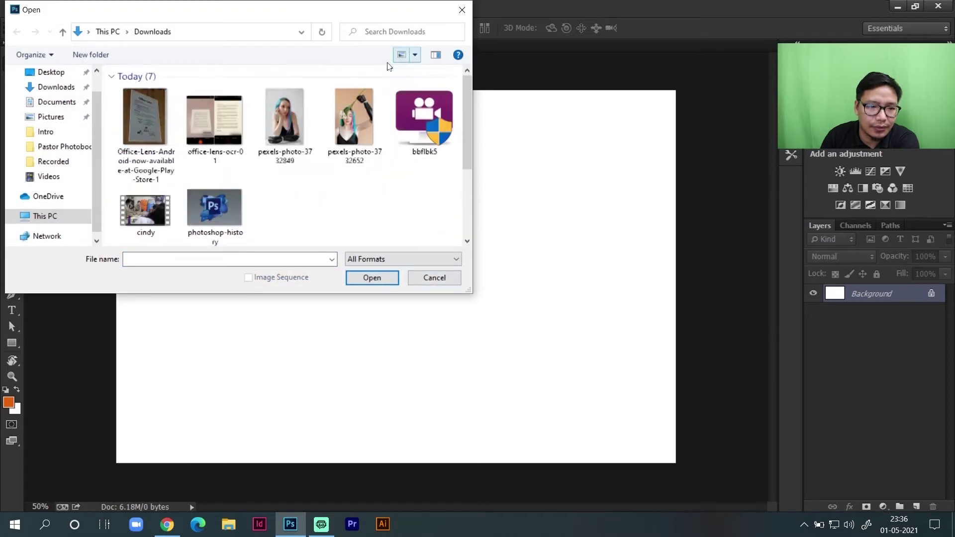
double_click(140, 122)
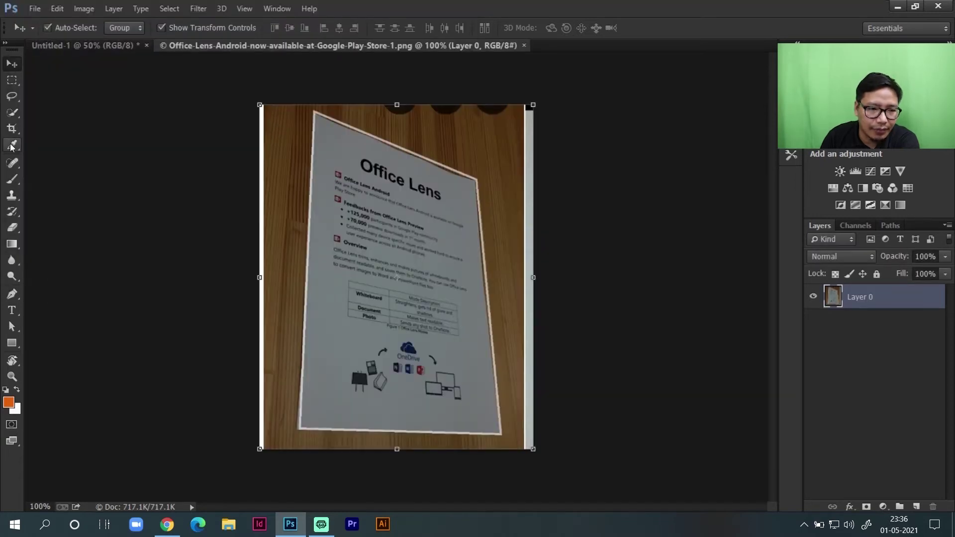
Straighten the tilted Office Lens poster with the Perspective Crop tool, placing the crop on the paper's four corners
right_click(12, 128)
click(59, 135)
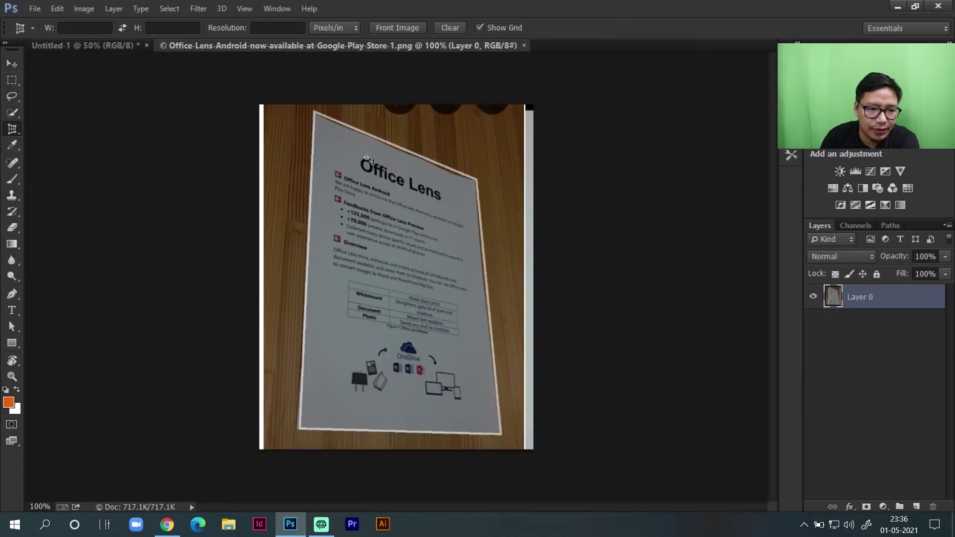
click(314, 110)
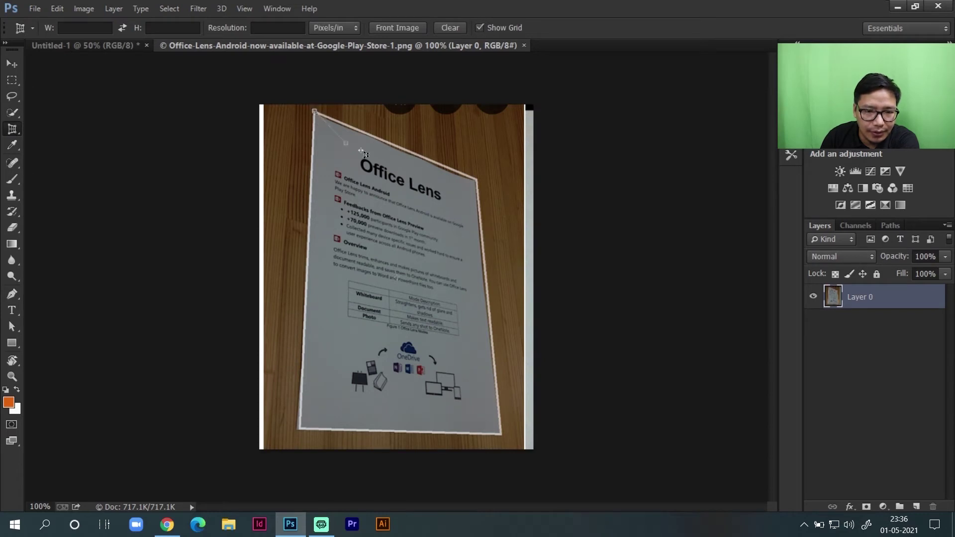
click(477, 179)
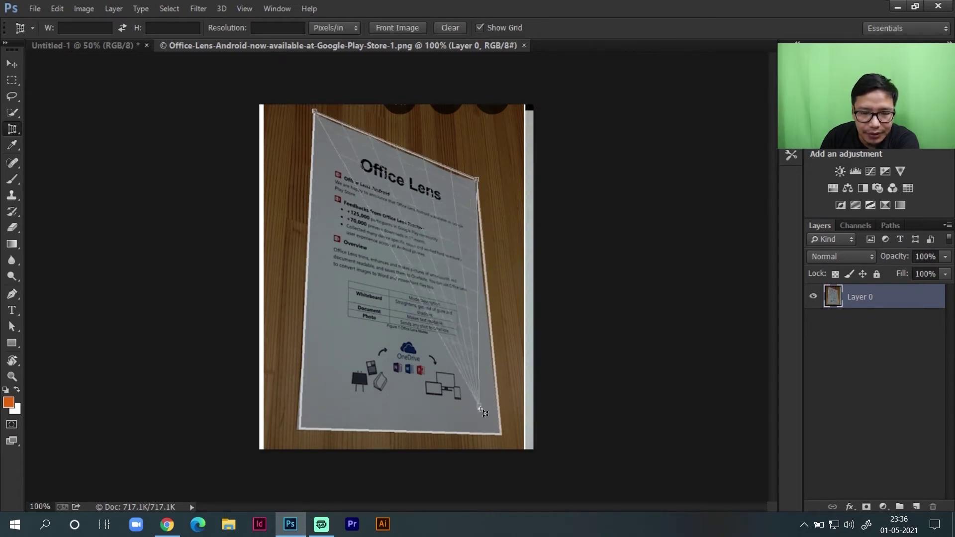
click(501, 436)
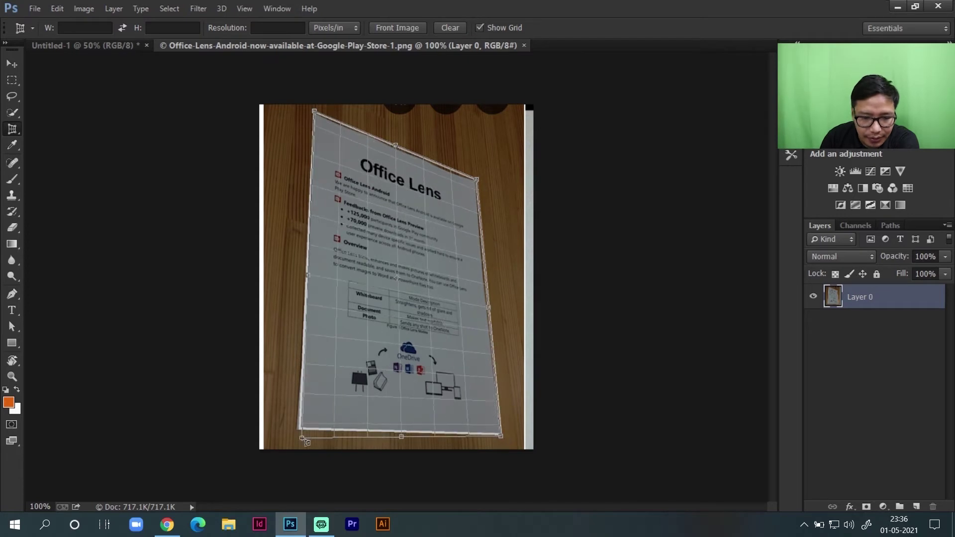
click(299, 428)
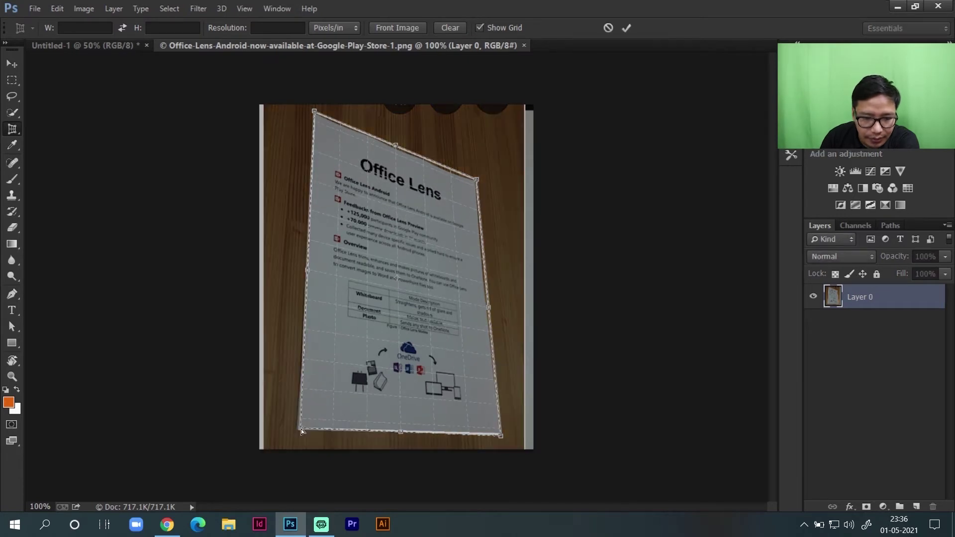
click(626, 28)
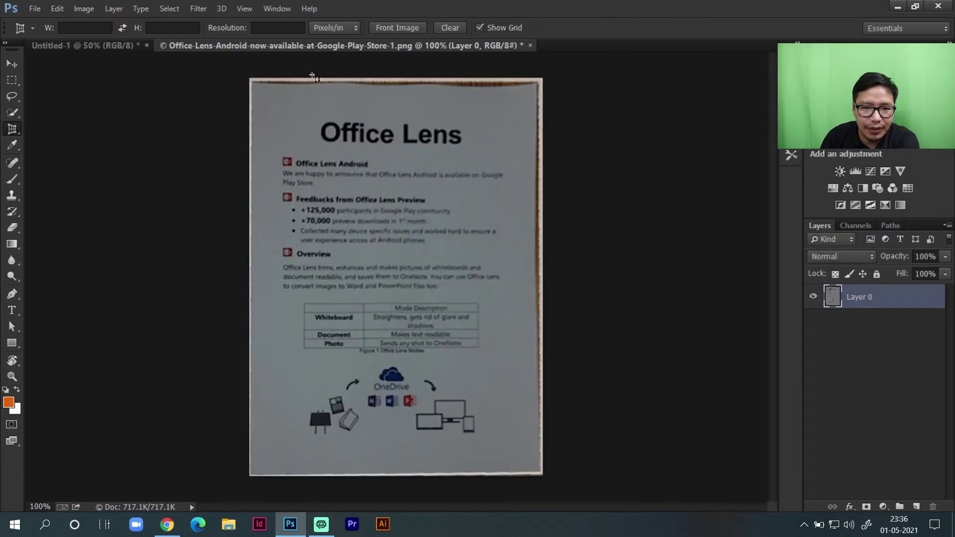
Apply a second perspective crop along the poster's corners to trim the remaining background at its edges
click(250, 83)
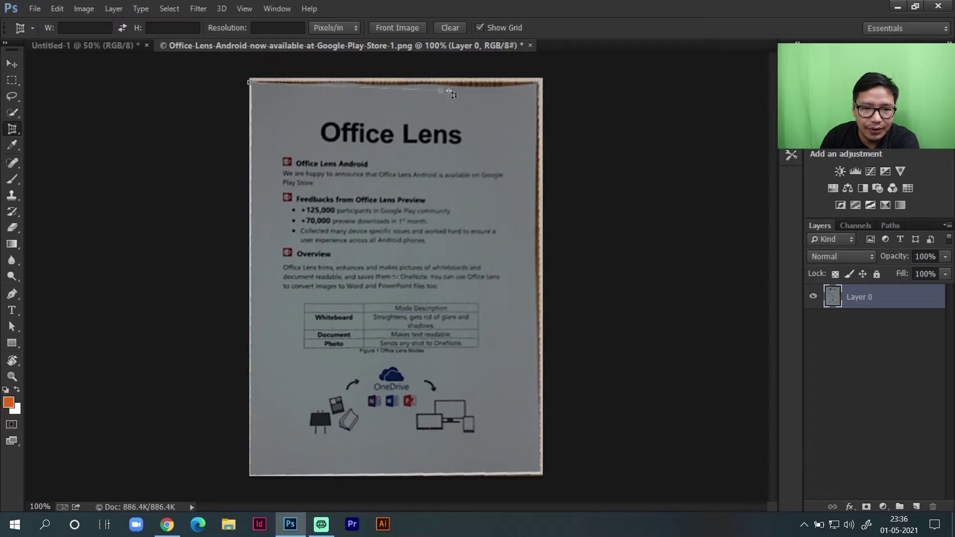
click(536, 88)
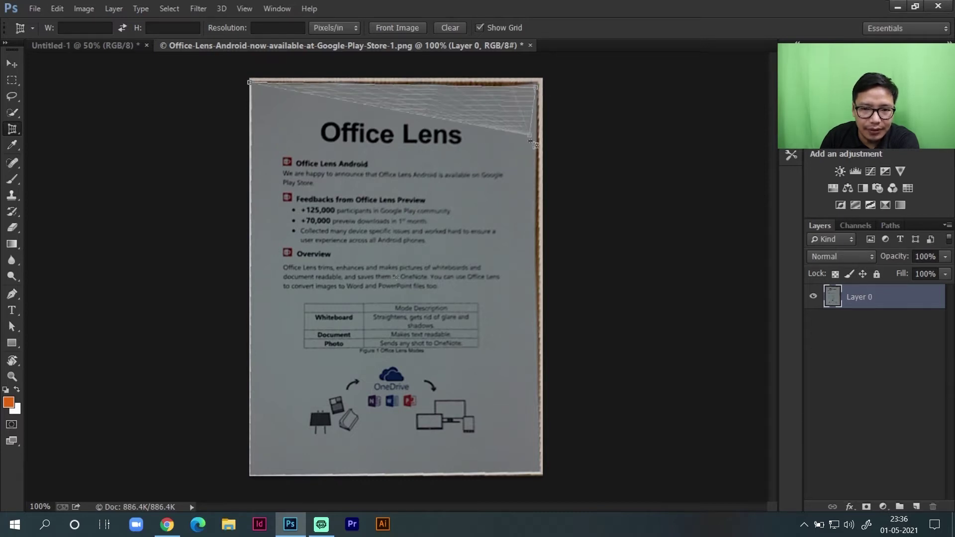
click(542, 476)
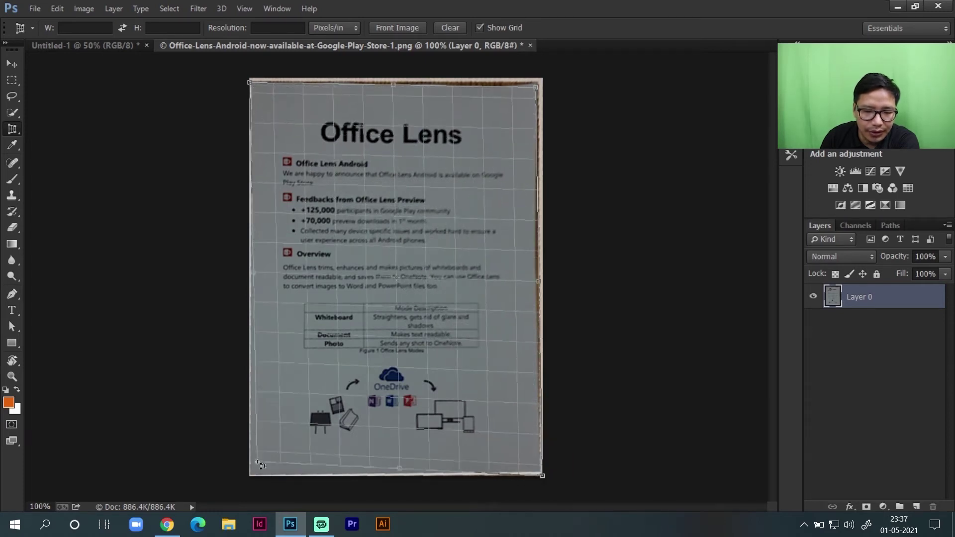
click(255, 472)
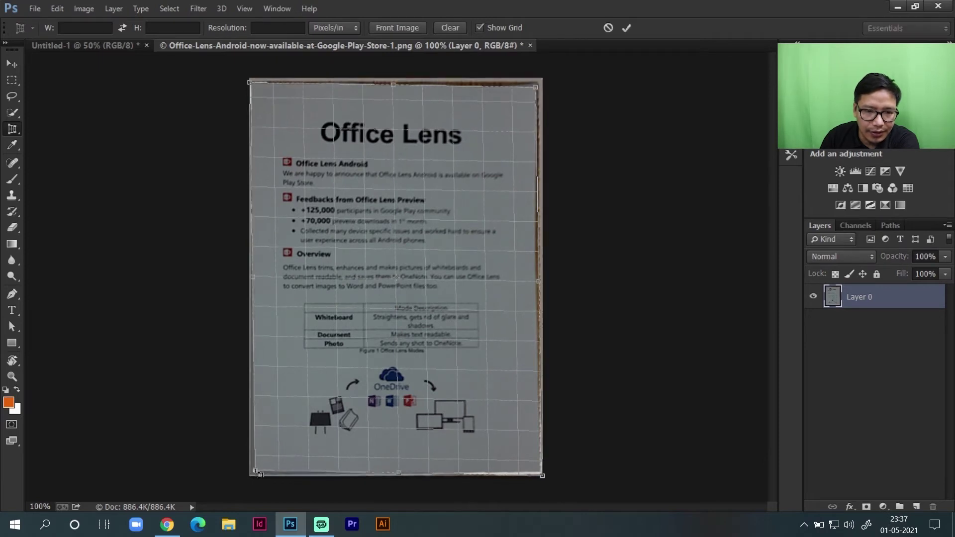
click(629, 33)
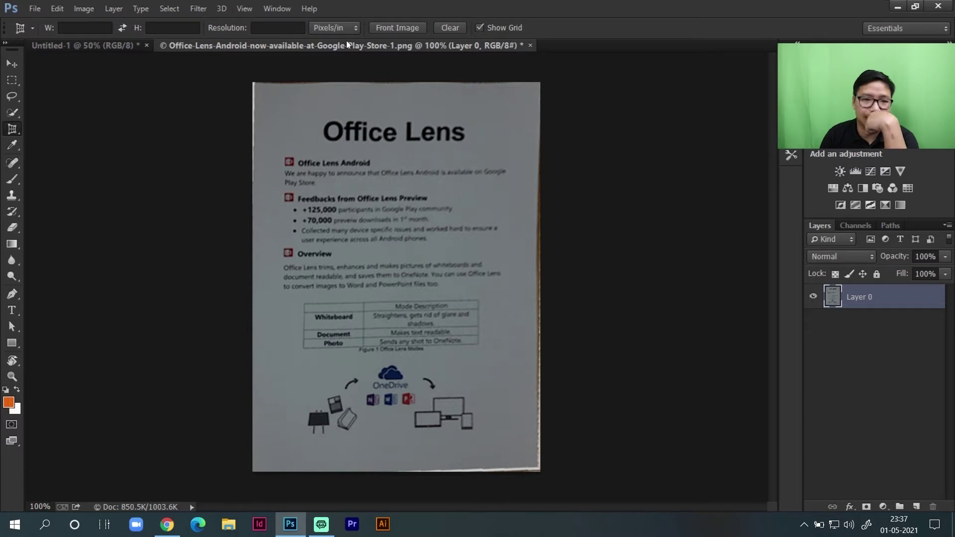
Switch to the Untitled-1 document and activate the Eyedropper tool
click(85, 46)
click(12, 144)
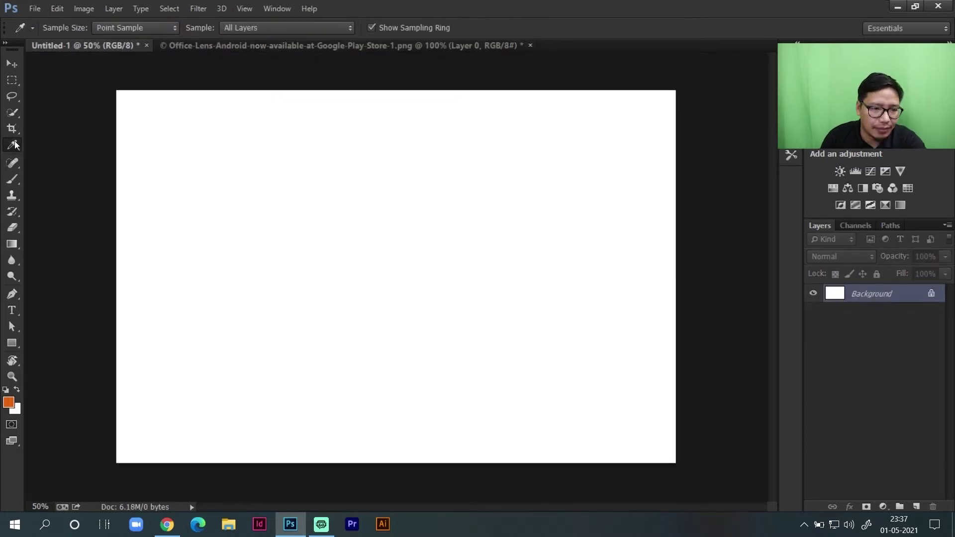
right_click(12, 144)
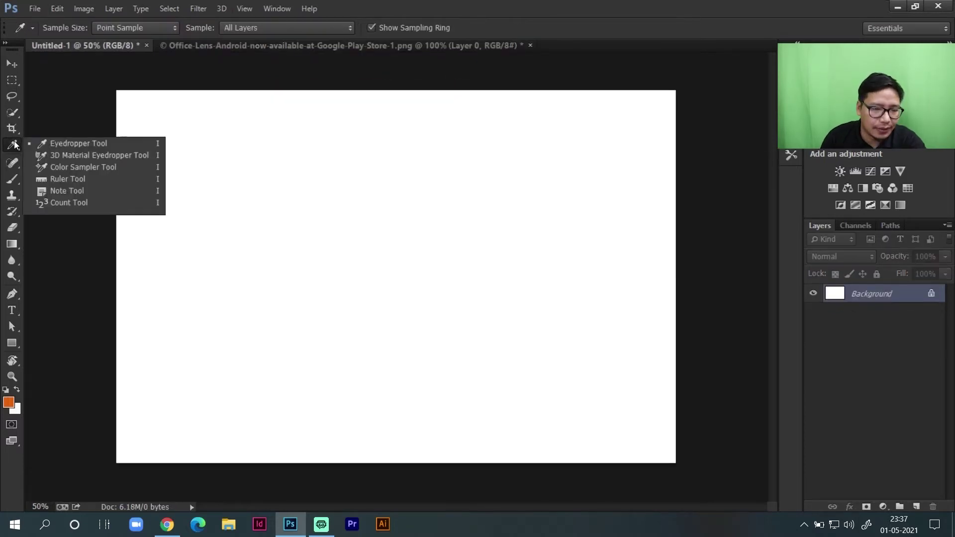
click(69, 144)
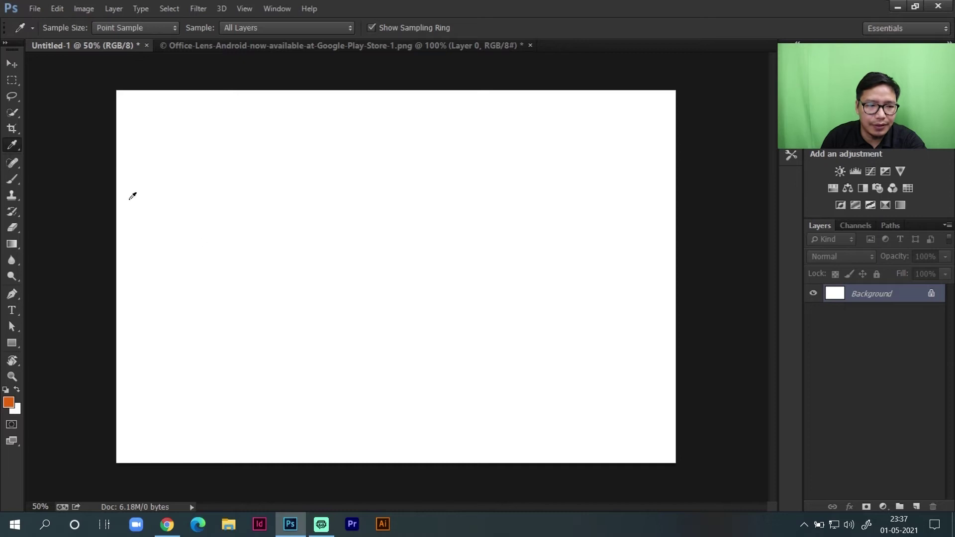
Open the portrait photo pexels-photo-3732849 from the Downloads folder
click(5, 67)
click(40, 8)
click(50, 33)
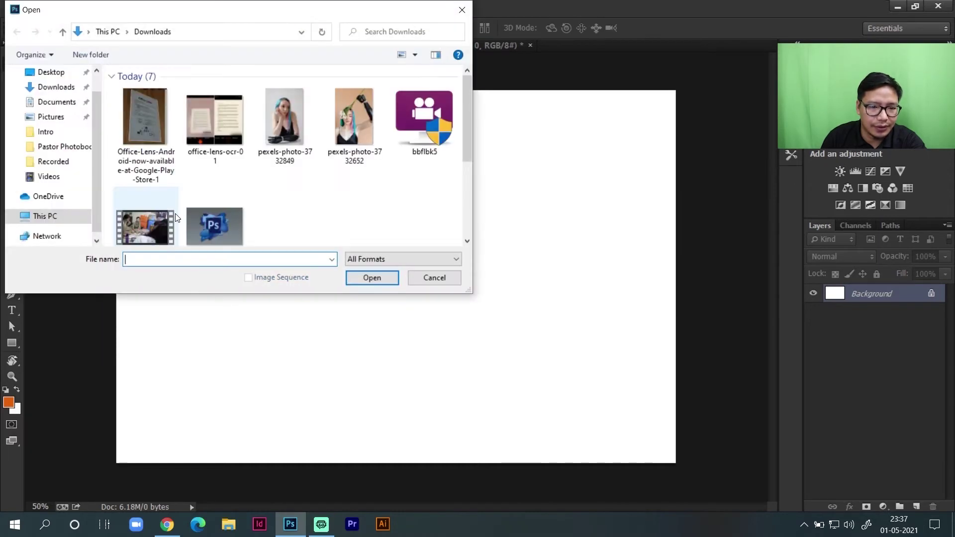
double_click(285, 121)
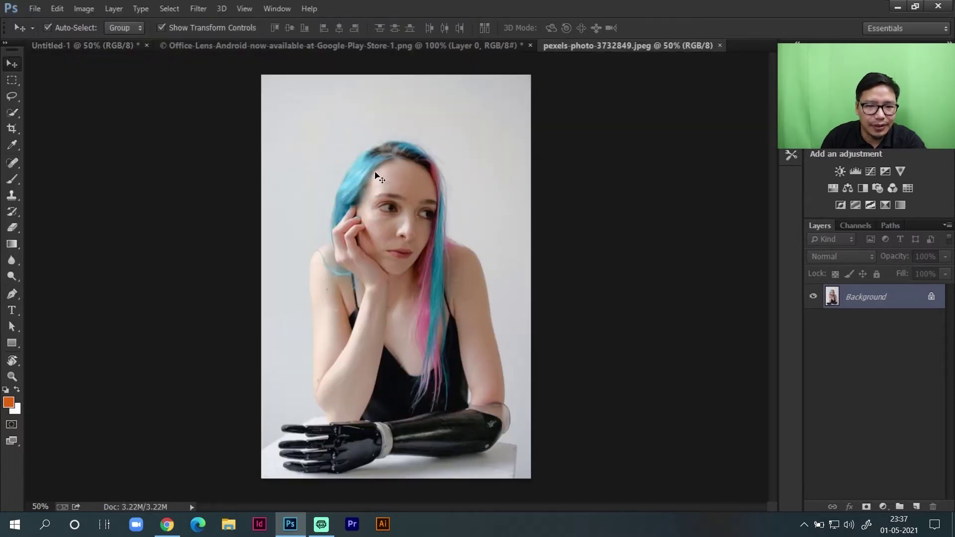
Sample foreground colors with the Eyedropper from the portrait's blue hair, forehead, dark roots, pink hair and black prosthetic arm
click(12, 145)
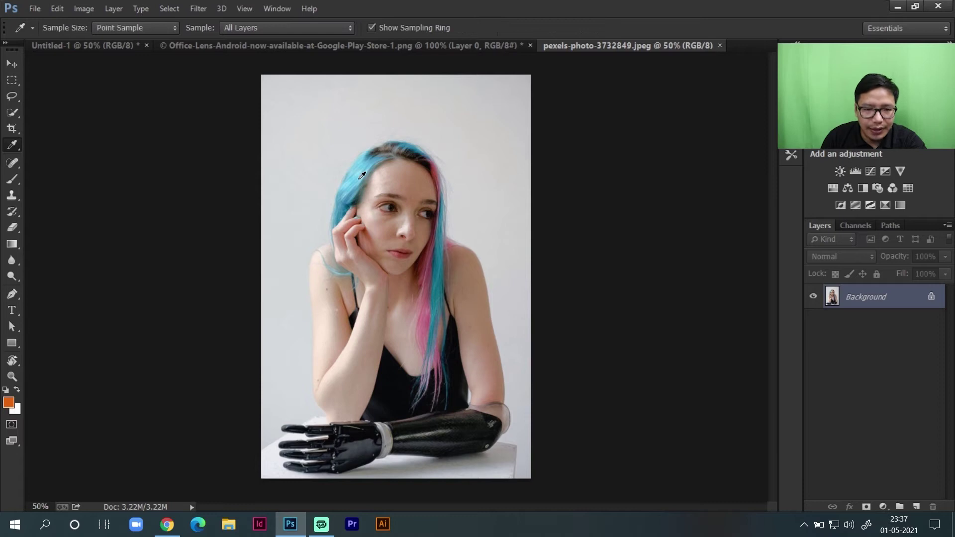
click(361, 175)
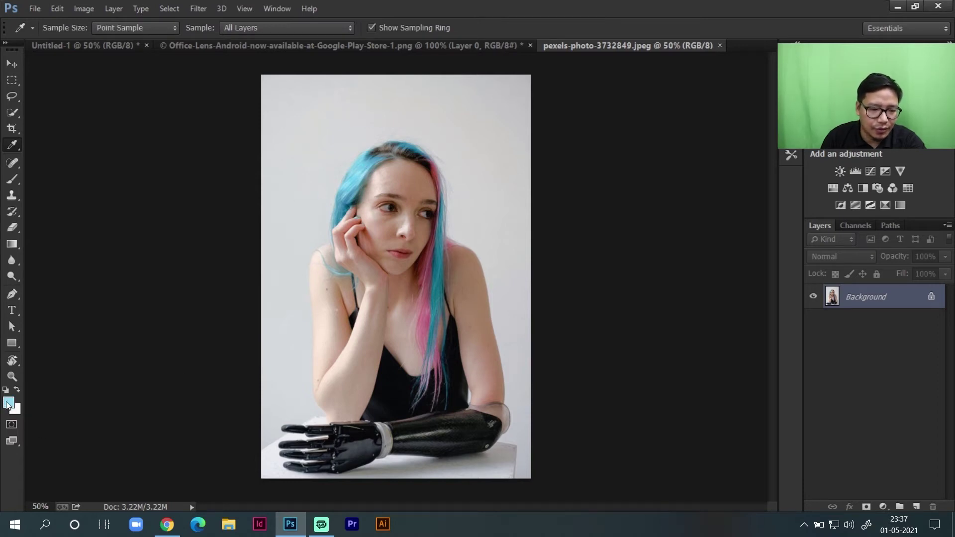
click(393, 186)
click(393, 149)
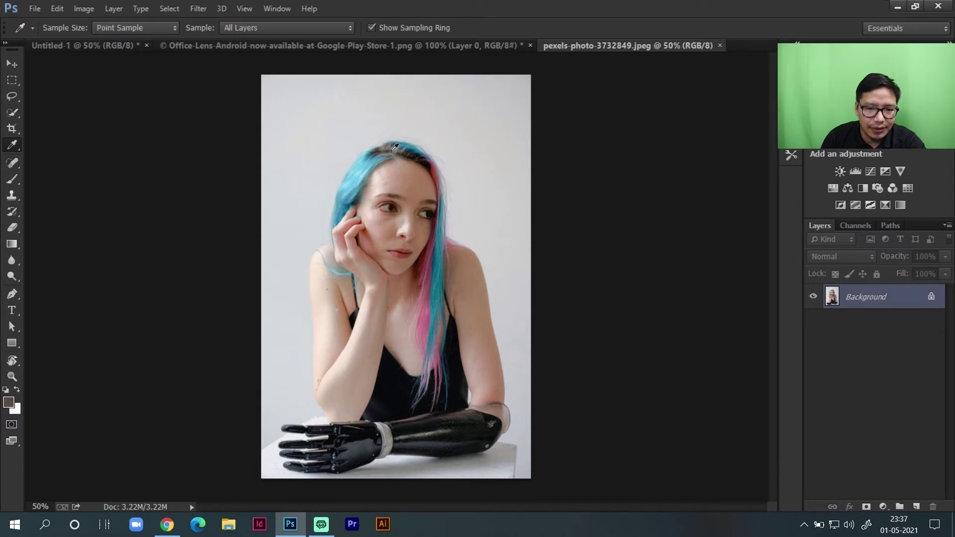
click(438, 170)
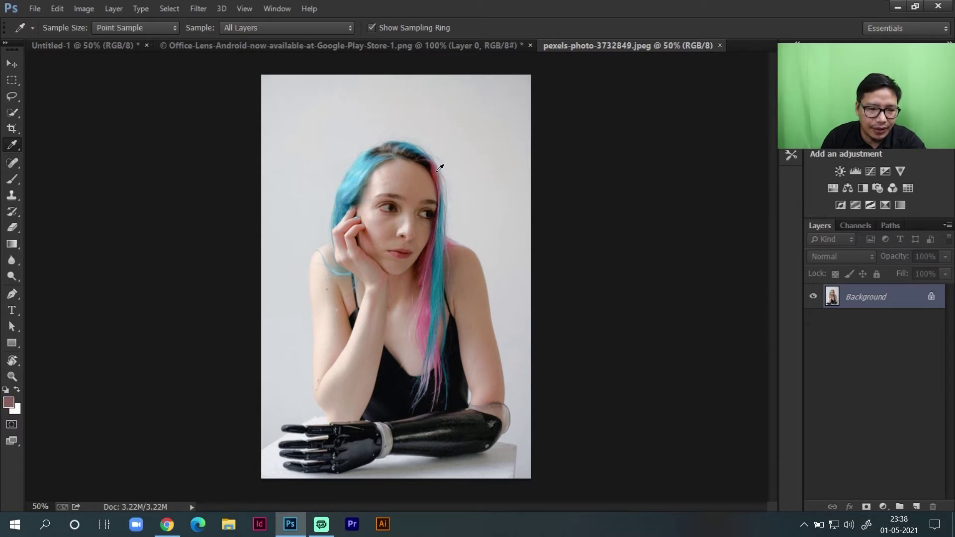
click(428, 323)
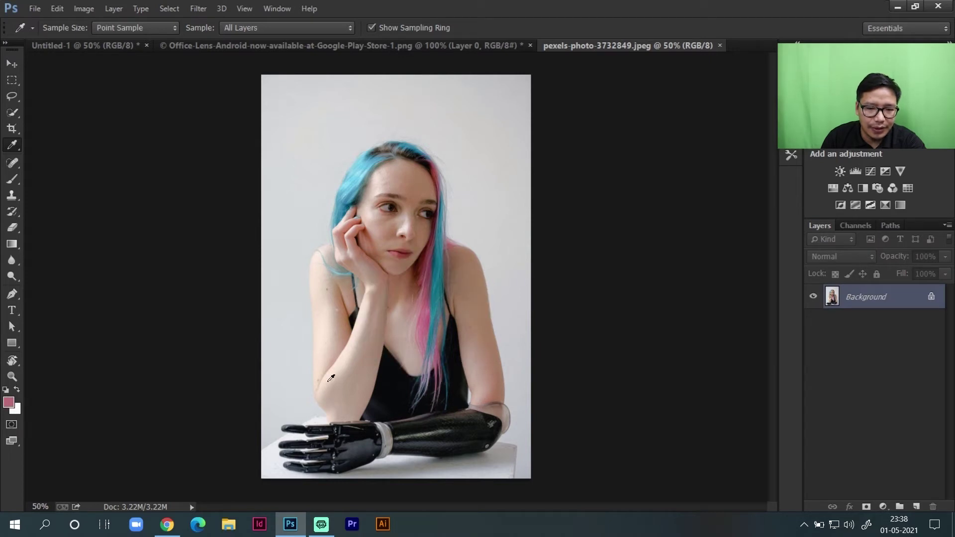
click(353, 442)
click(428, 429)
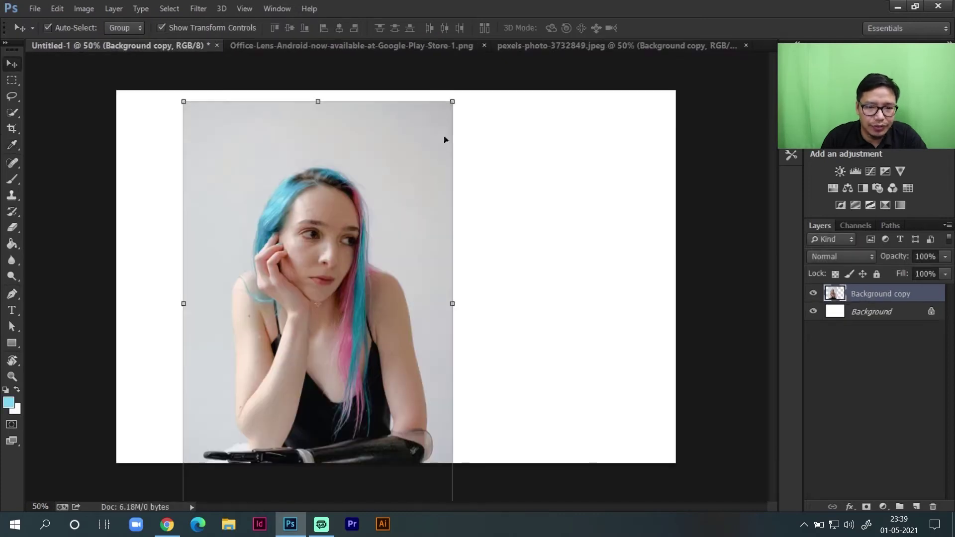
Scale down and reposition the portrait within the canvas, and fill the Background layer with the sampled light blue using the Paint Bucket
drag(354, 161, 398, 149)
click(13, 181)
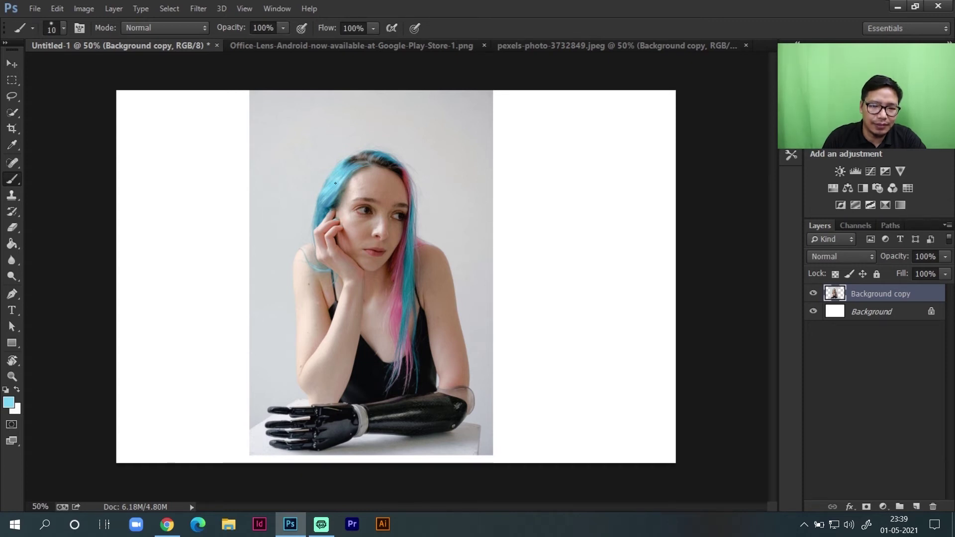
click(12, 244)
click(74, 252)
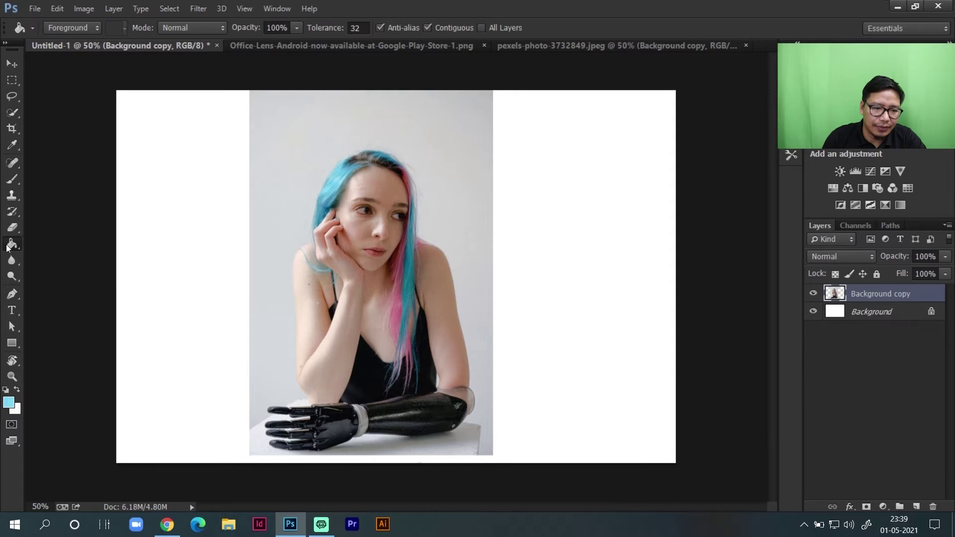
key(alt+bracketleft)
click(164, 251)
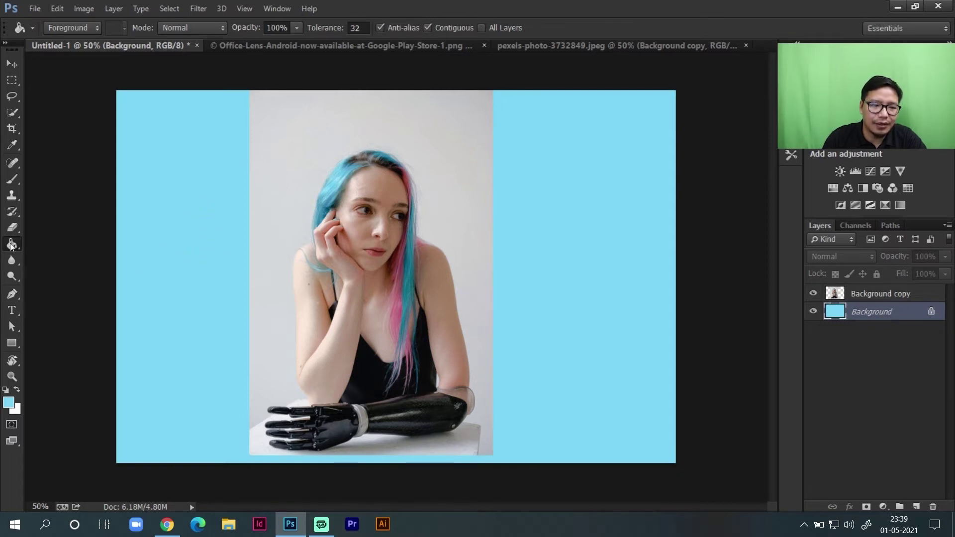
Examine the foreground color's hexadecimal code in the Color Picker and the tools grouped with the Eyedropper
click(8, 403)
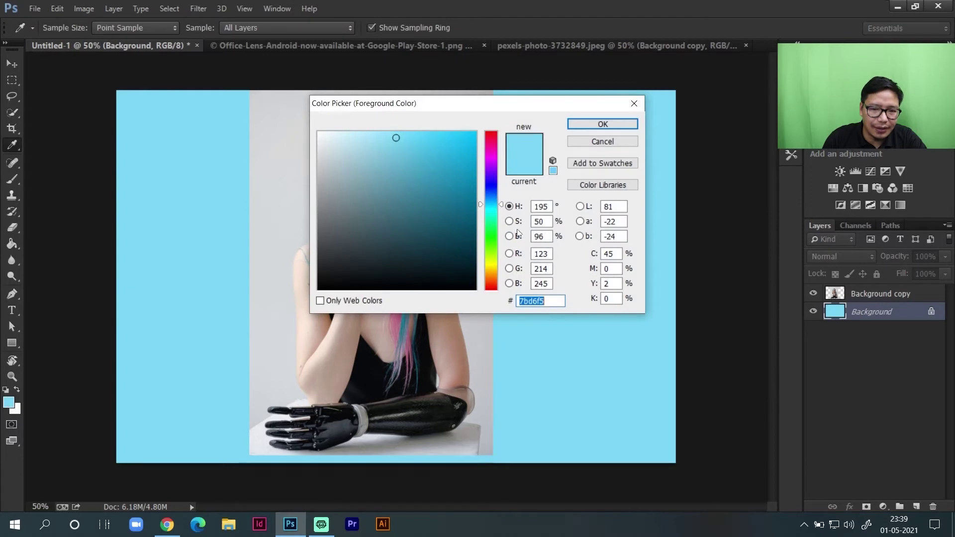
click(552, 299)
drag(553, 298, 493, 304)
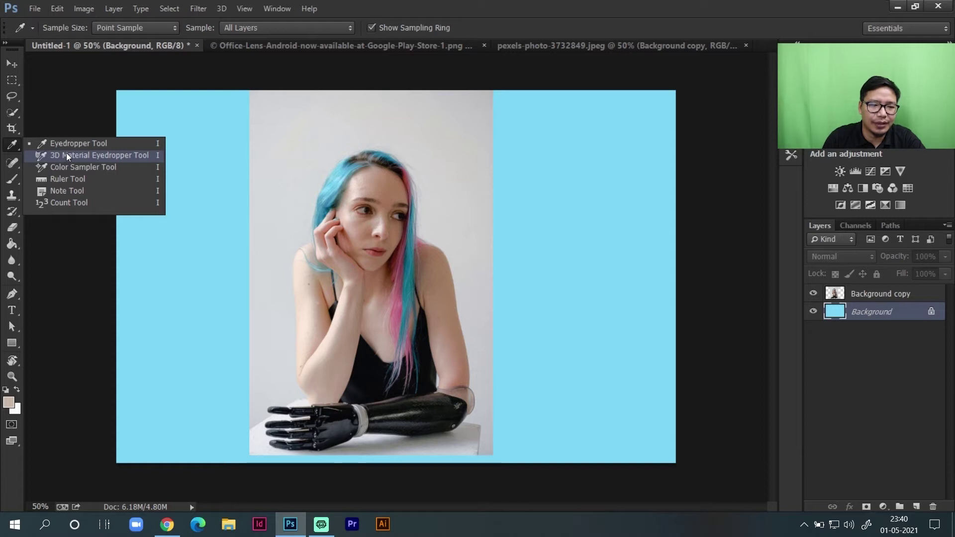
click(16, 148)
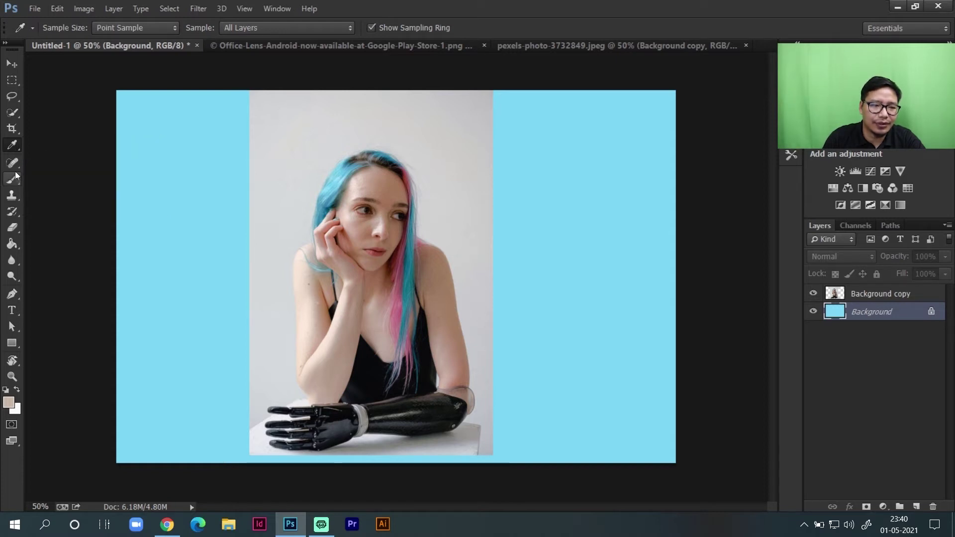
Activate the Spot Healing Brush tool
click(15, 162)
right_click(15, 162)
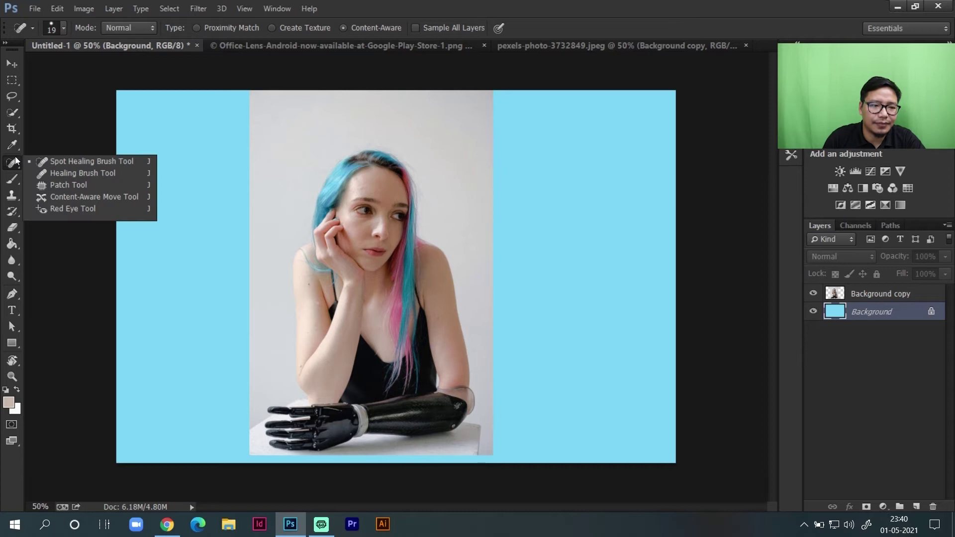
click(59, 162)
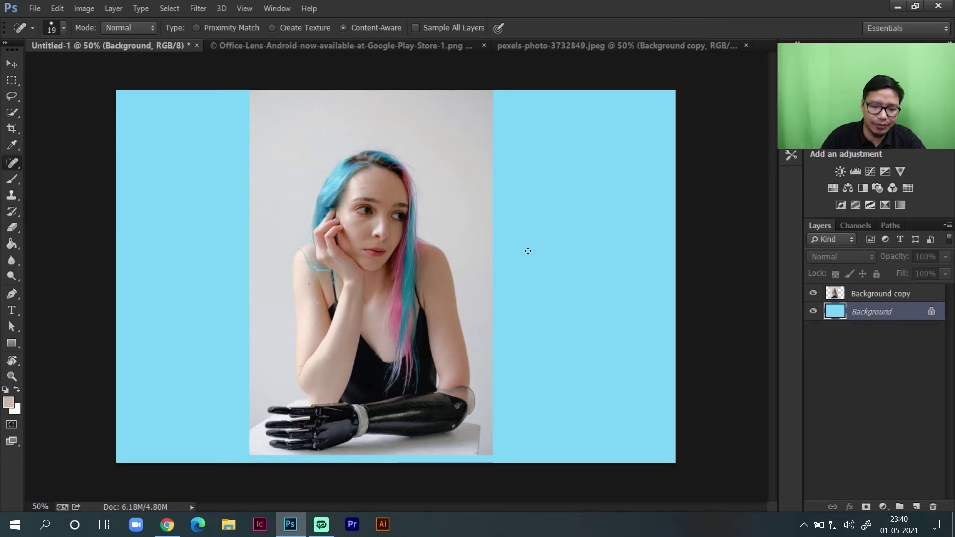
Enlarge the portrait to 200% and look around the face and hair with the Hand tool
key(ctrl+plus)
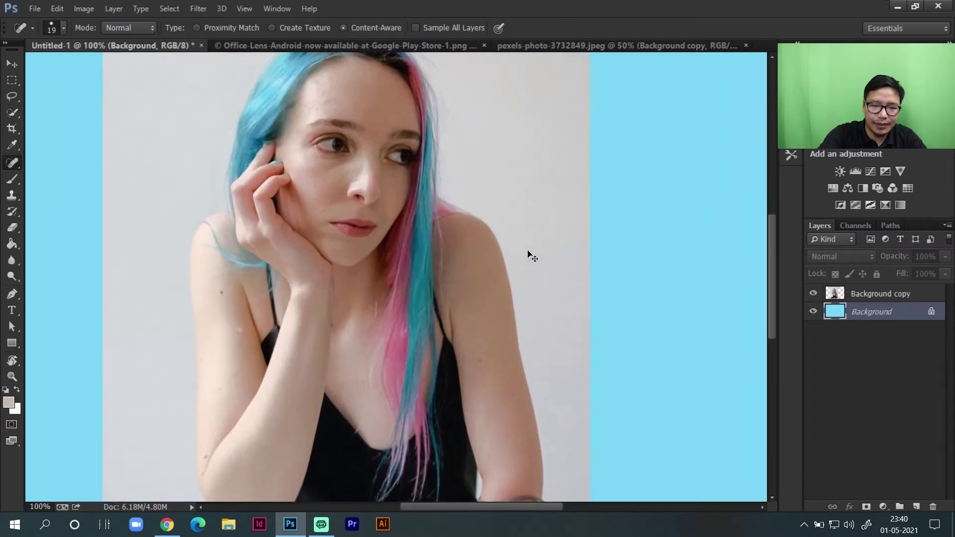
key(ctrl+plus)
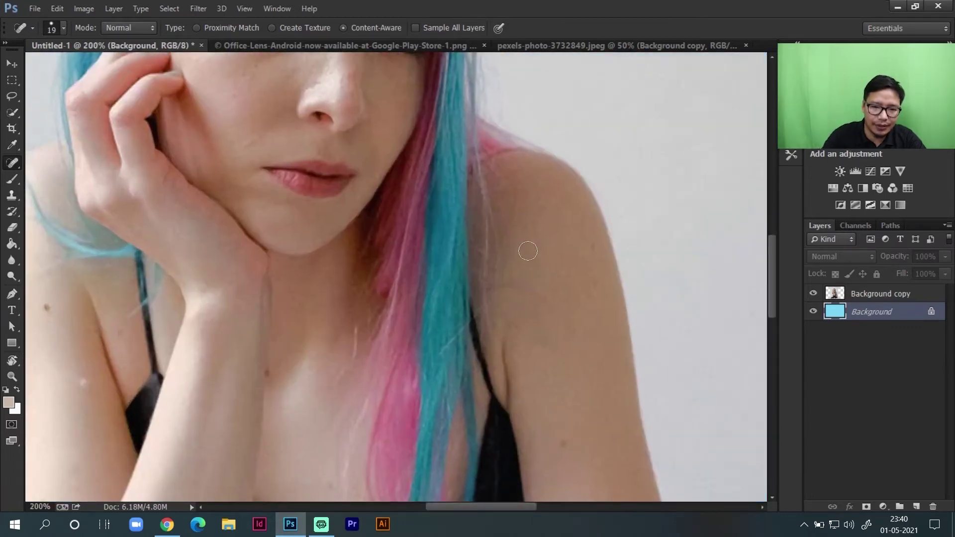
drag(284, 102, 345, 228)
scroll(345, 229, up, 4)
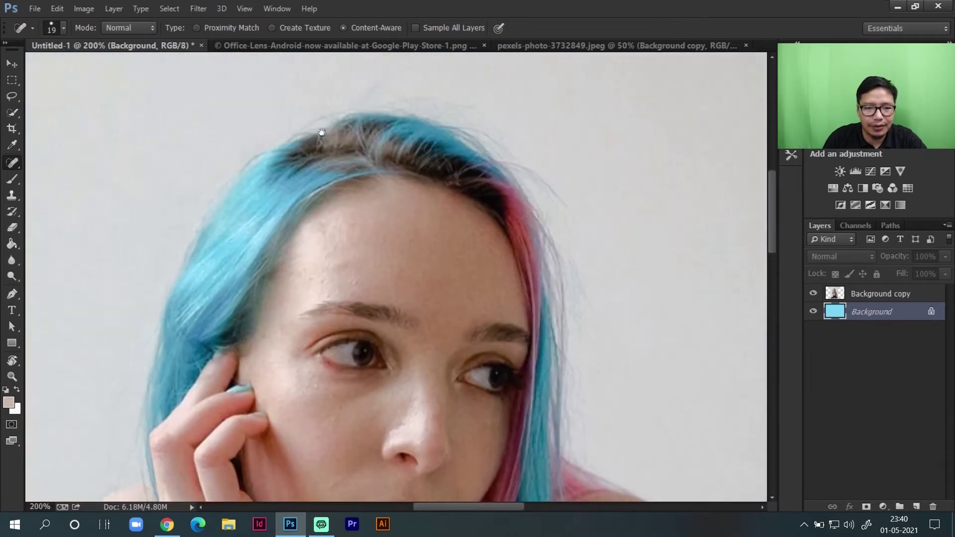
scroll(294, 187, up, 3)
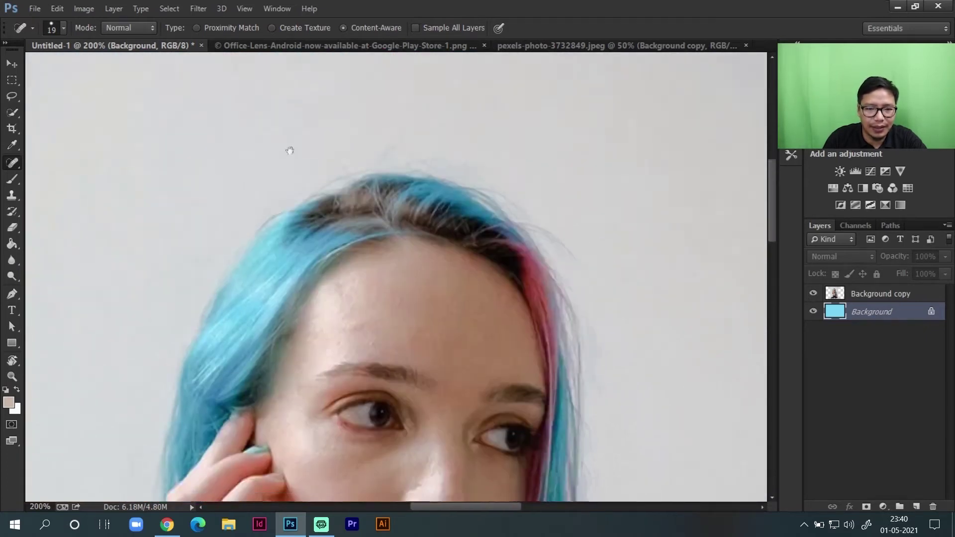
scroll(298, 199, down, 5)
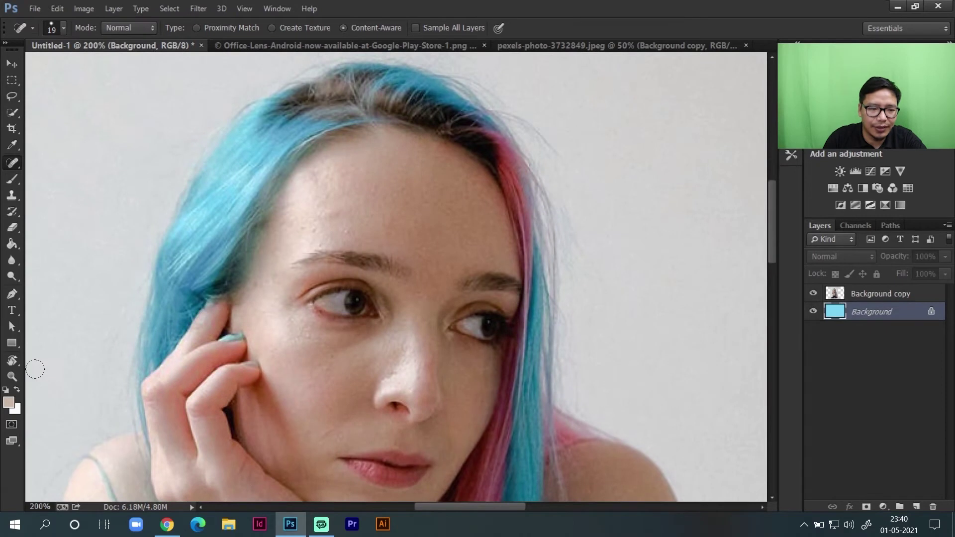
click(12, 360)
click(53, 358)
scroll(254, 210, up, 6)
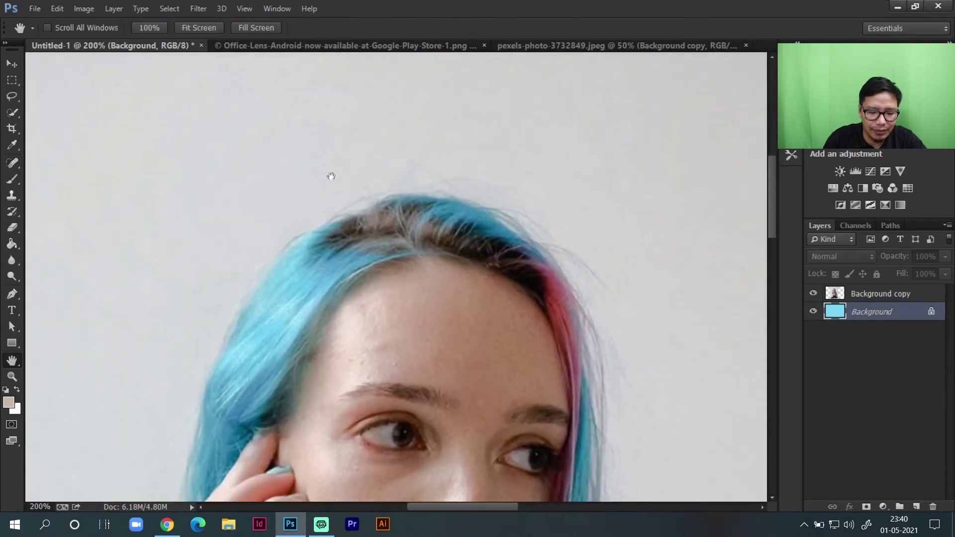
drag(352, 192, 301, 111)
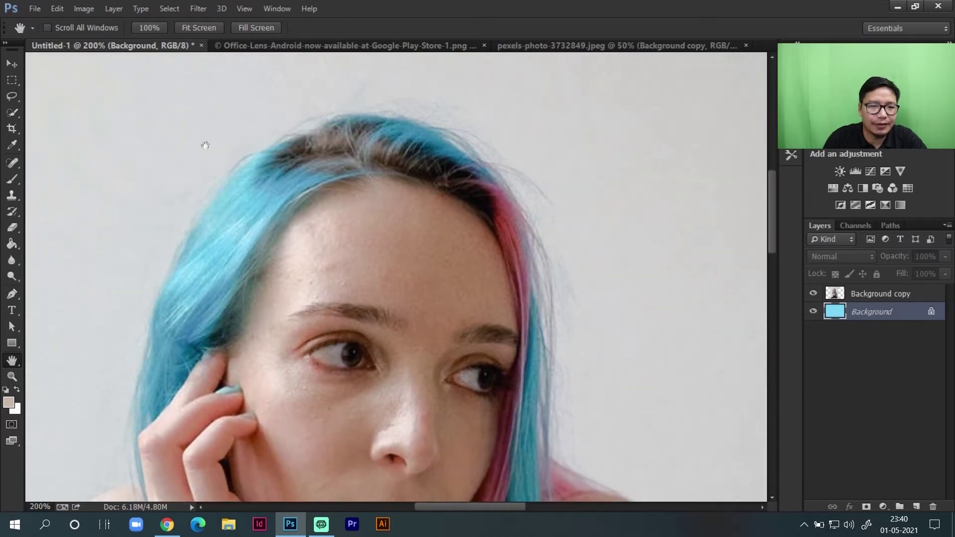
Remove the dark mole and the light blemish from the upper arm on the Background copy layer with the Spot Healing Brush
click(13, 132)
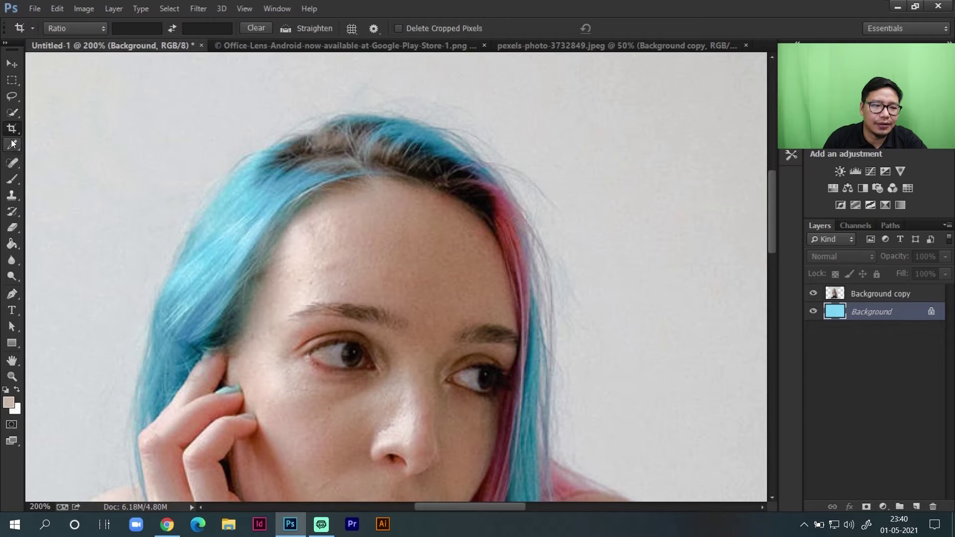
click(13, 160)
mouse_move(355, 224)
mouse_down()
mouse_move(366, 225)
mouse_move(368, 155)
mouse_move(355, 224)
mouse_move(379, 181)
mouse_up()
mouse_move(330, 294)
mouse_down()
mouse_move(412, 193)
mouse_move(352, 273)
mouse_up()
drag(327, 375, 315, 258)
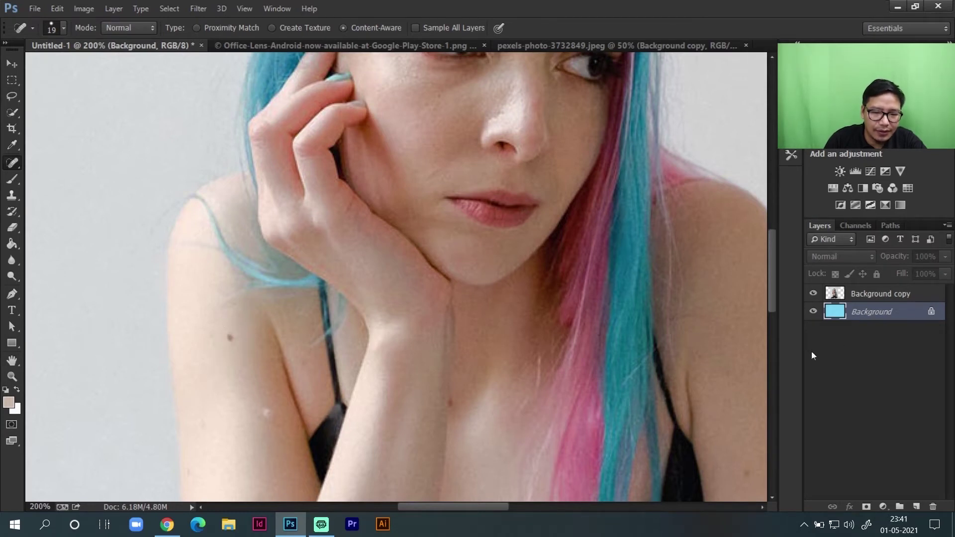
click(840, 295)
drag(230, 333, 226, 363)
drag(276, 405, 261, 427)
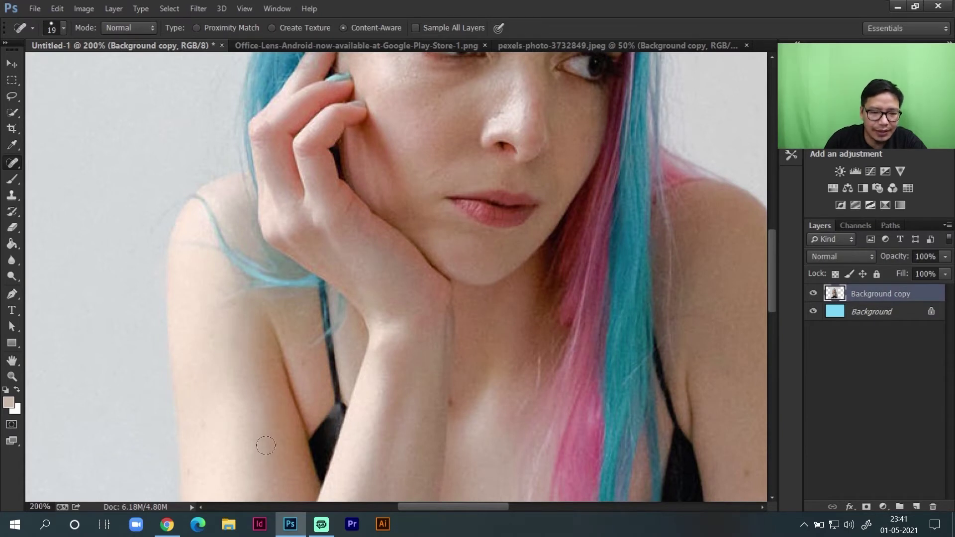
Sample the lips as the Healing Brush source and paint them onto the cheek and nose
right_click(12, 162)
click(73, 173)
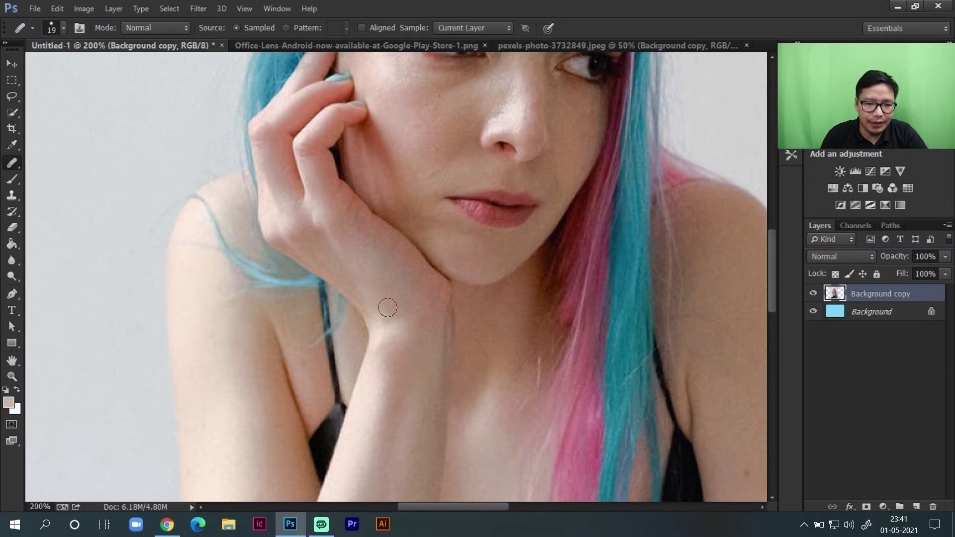
click(490, 212)
click(490, 211)
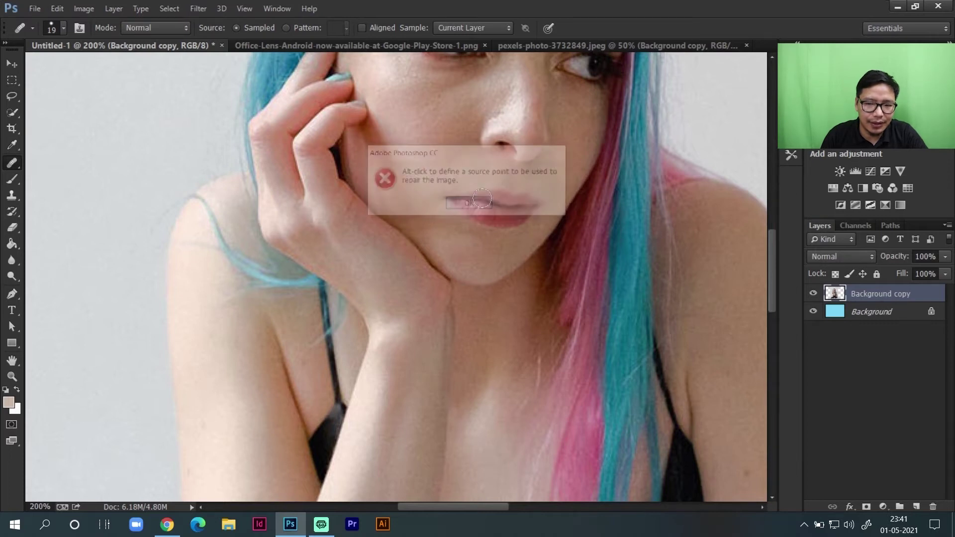
alt+click(504, 216)
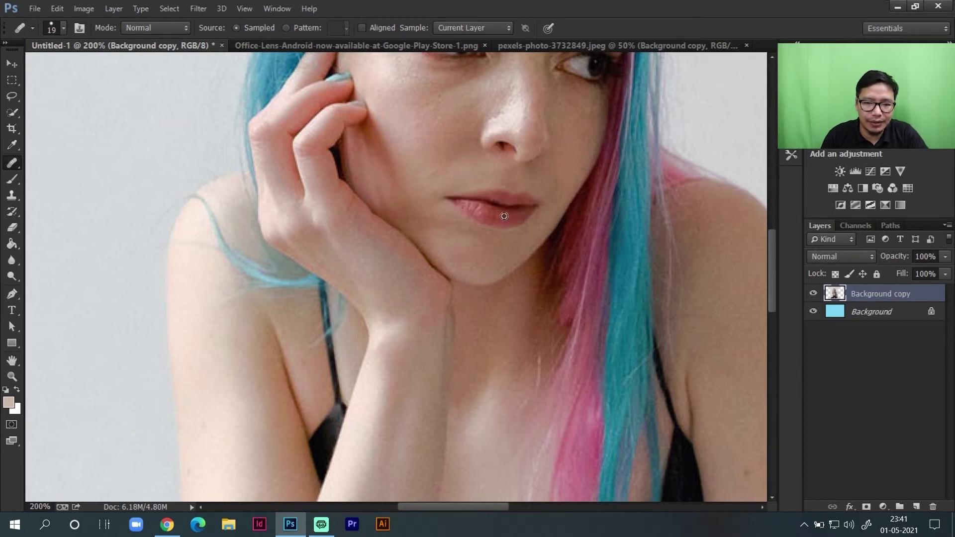
mouse_move(396, 128)
mouse_down()
mouse_move(446, 142)
mouse_move(386, 101)
mouse_move(414, 110)
mouse_move(352, 117)
mouse_up()
mouse_move(529, 128)
mouse_down()
mouse_move(460, 119)
mouse_move(445, 150)
mouse_up()
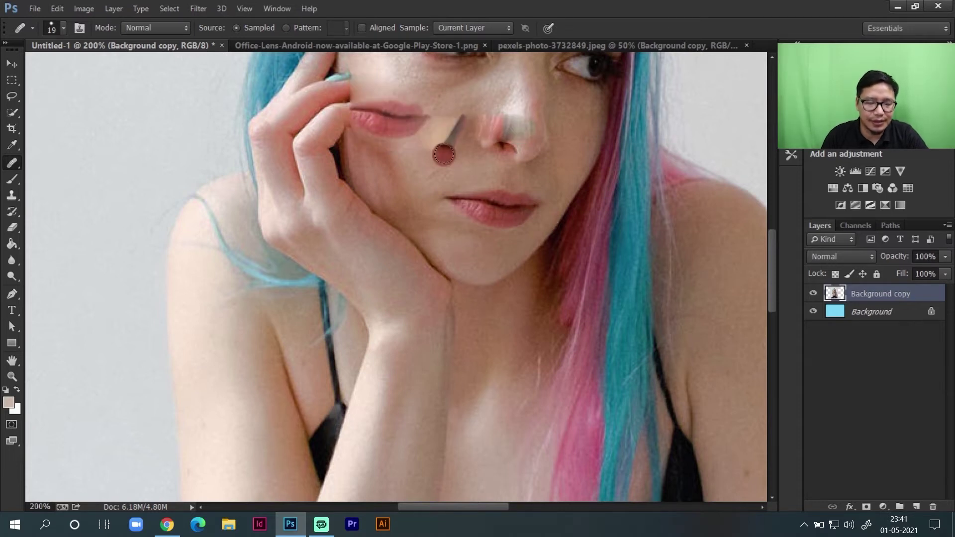
Undo the Healing Brush strokes on the cheek and nose
key(ctrl+alt+z)
key(ctrl+alt+z)
key(ctrl+alt+z)
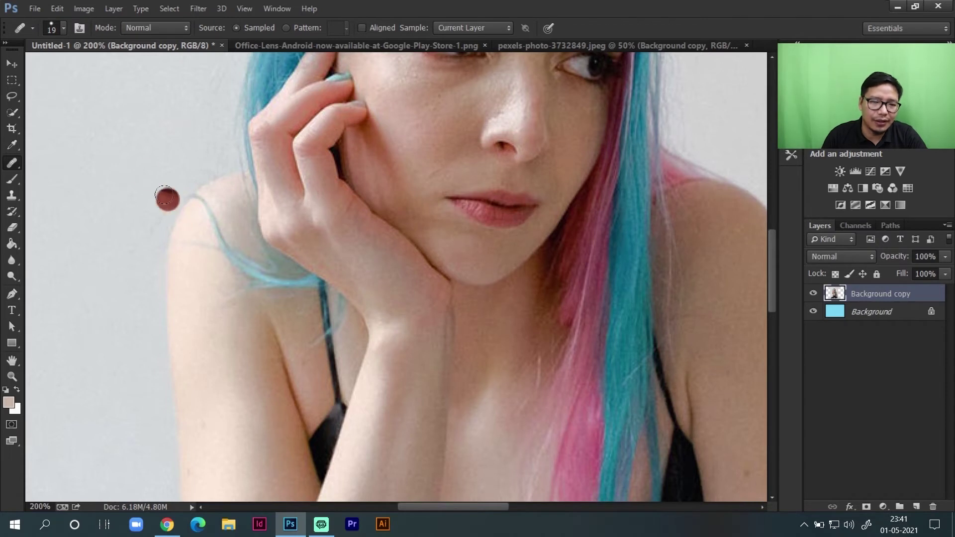
click(147, 174)
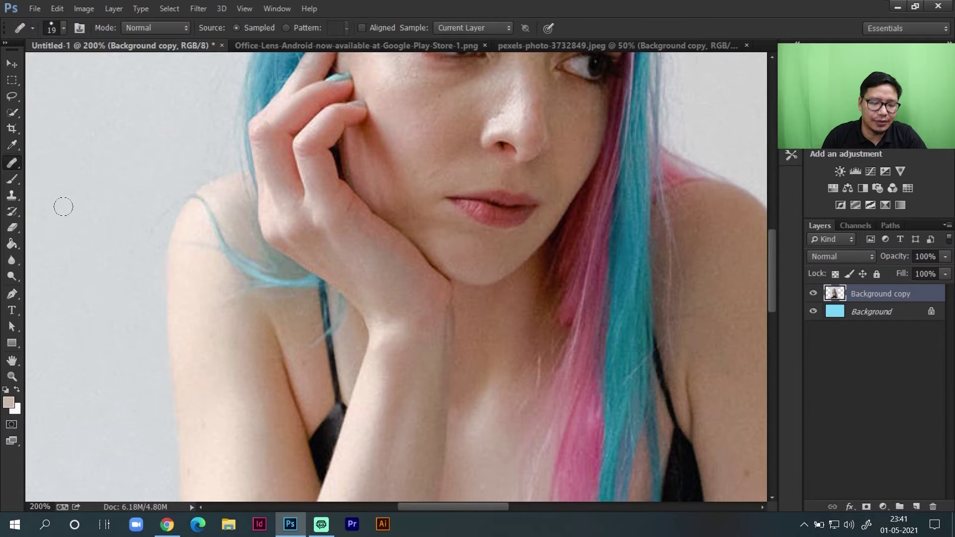
Patch a round area of the grey wall beside the head with the portrait's eye using the Patch Tool in Source mode, and deselect
right_click(12, 163)
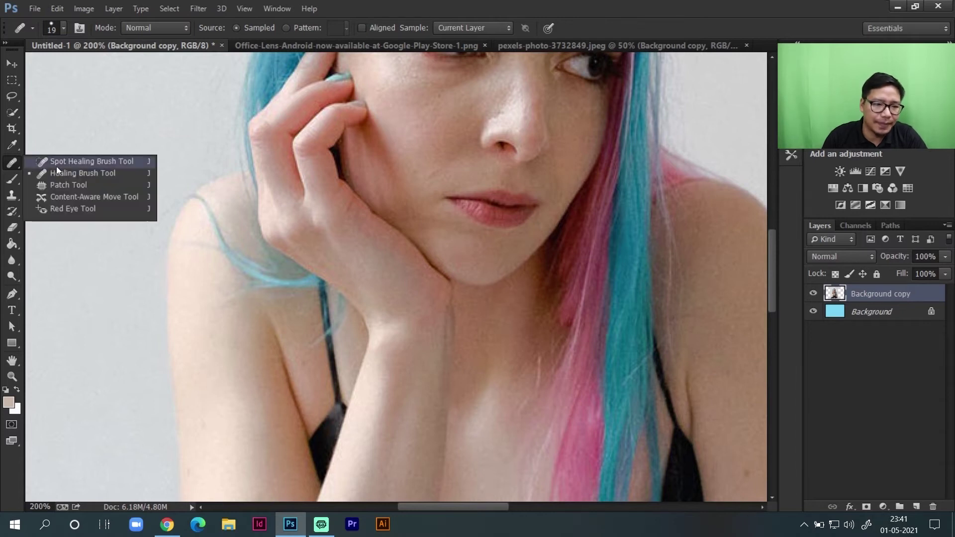
click(62, 185)
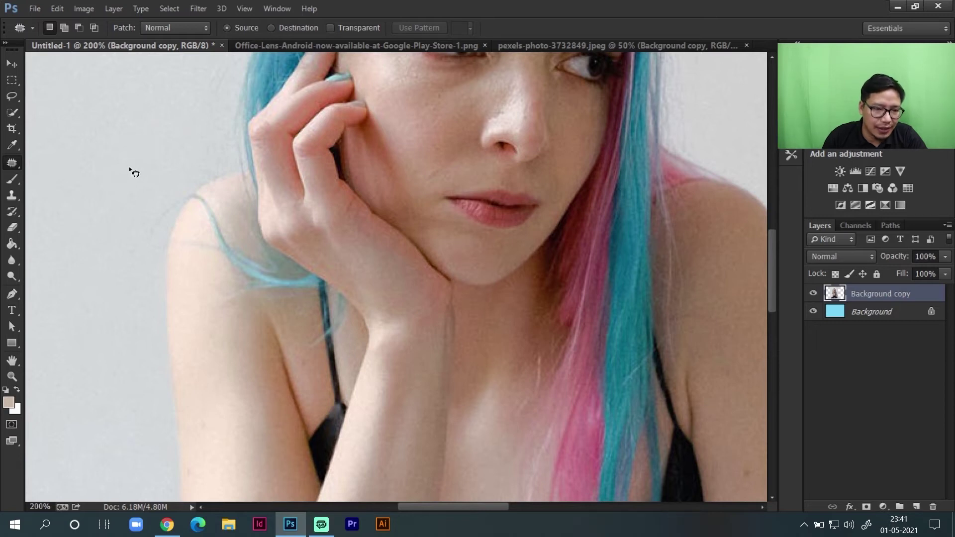
key(ctrl+0)
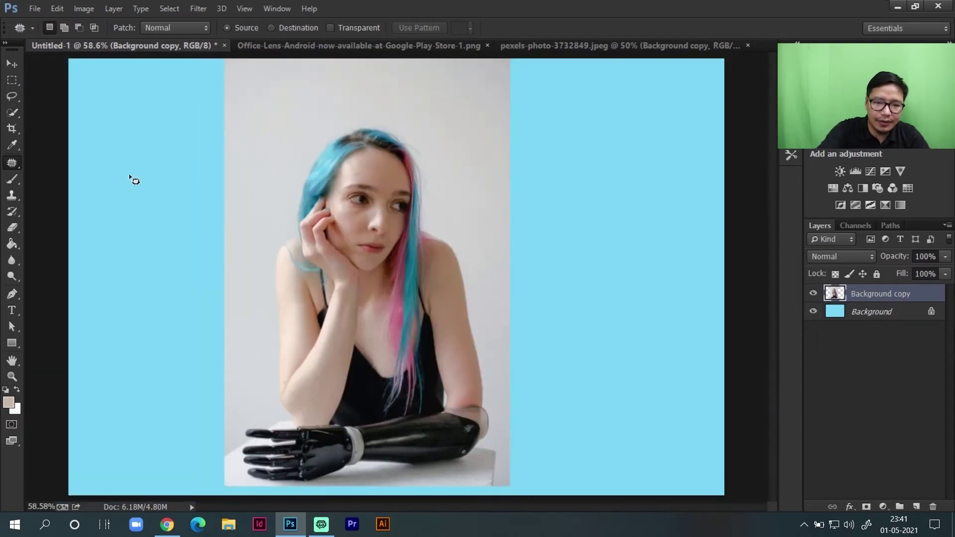
drag(267, 180, 263, 218)
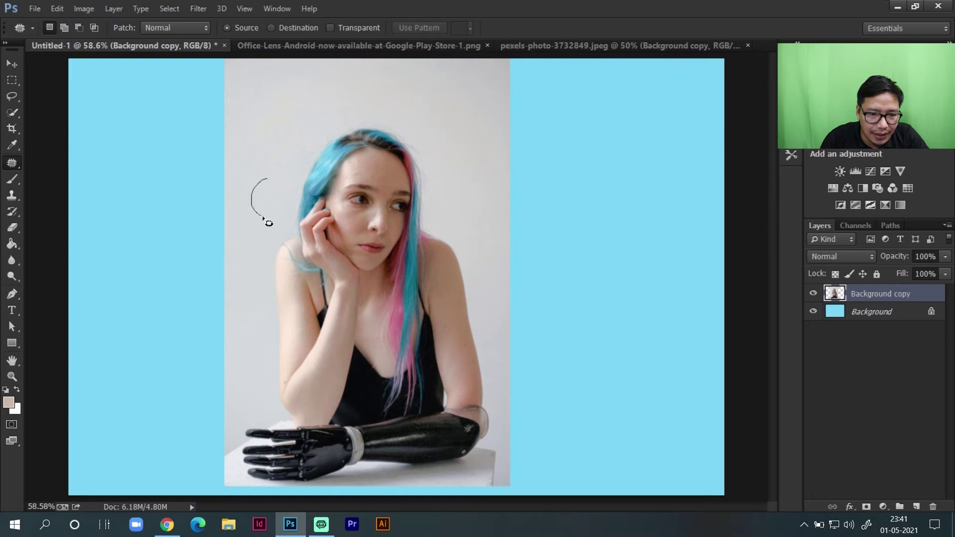
mouse_move(272, 181)
mouse_down()
mouse_move(409, 204)
mouse_move(378, 204)
mouse_move(390, 205)
mouse_up()
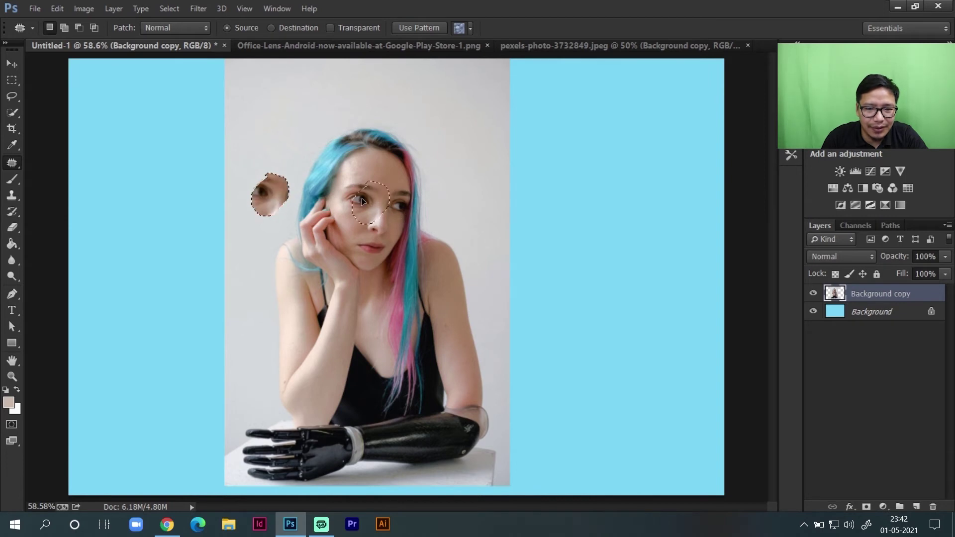
key(ctrl+d)
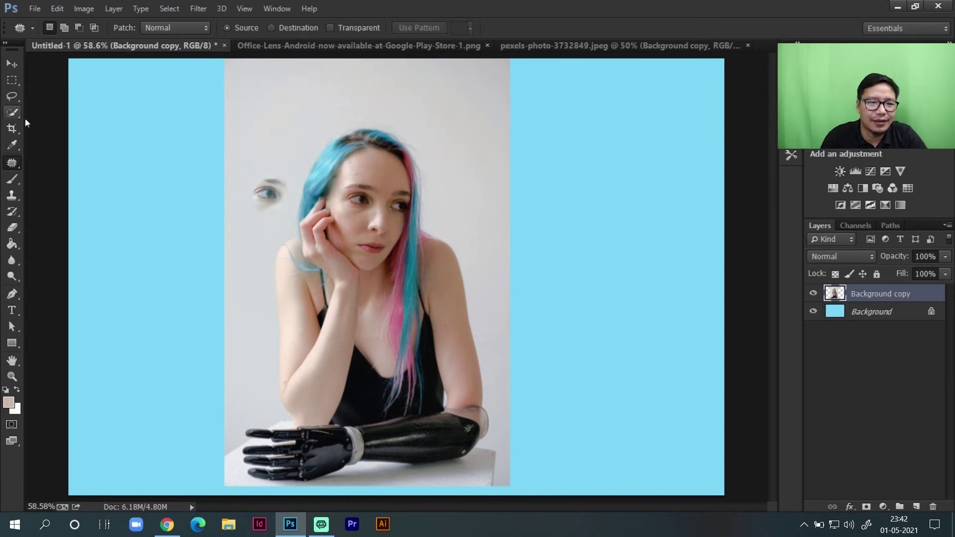
Undo the eye patch on the grey wall and clear the selection
key(ctrl+alt+z)
key(ctrl+alt+z)
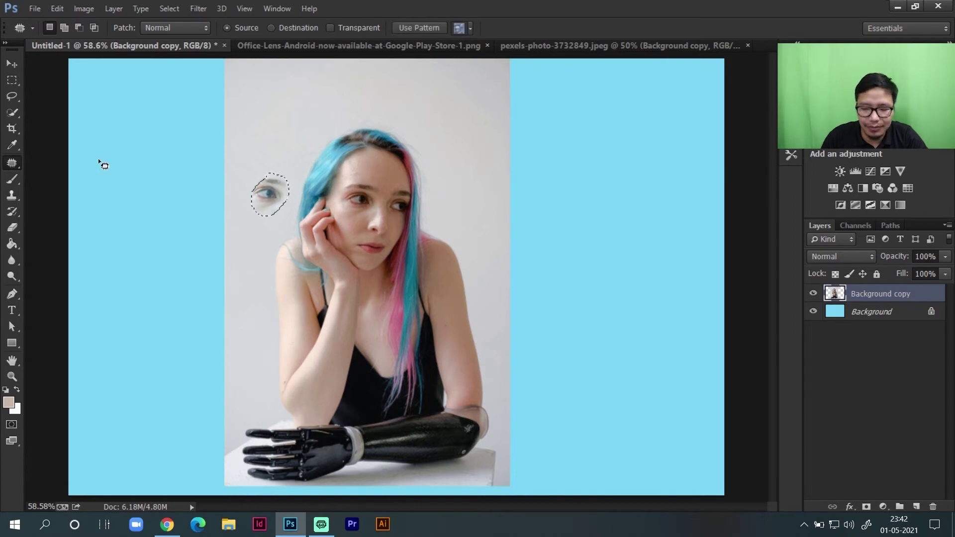
key(ctrl+d)
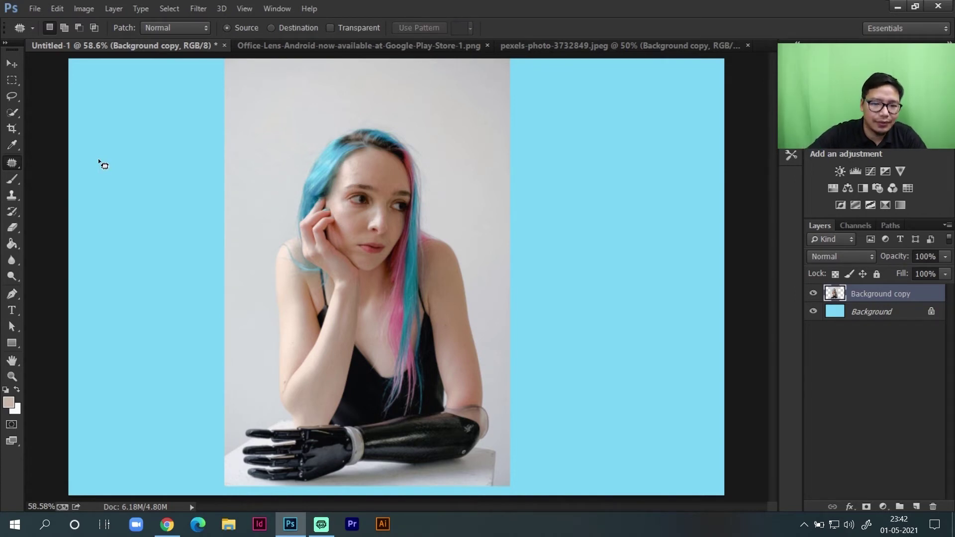
Outline the woman's head with the Content-Aware Move Tool in Move mode and relocate it toward the canvas's left edge, partly over the blue background
right_click(11, 163)
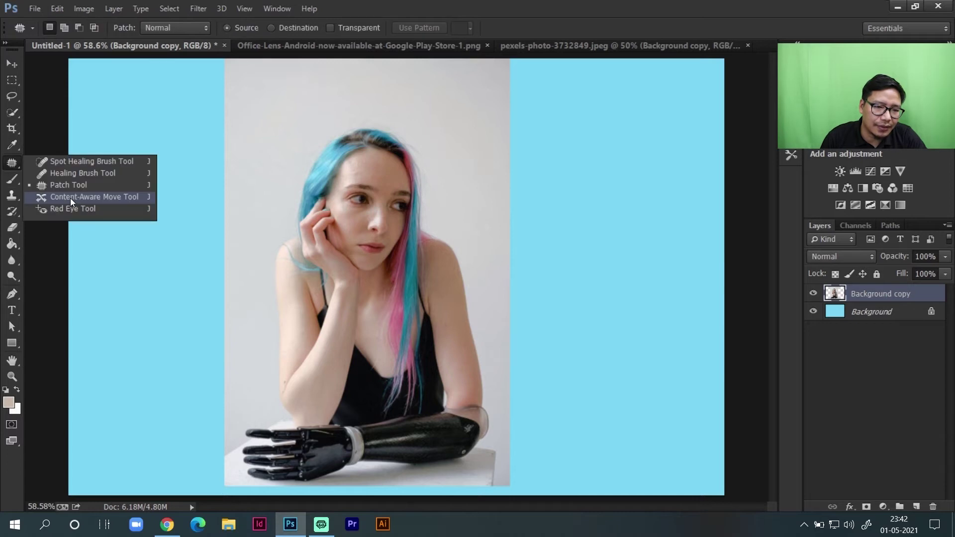
click(70, 198)
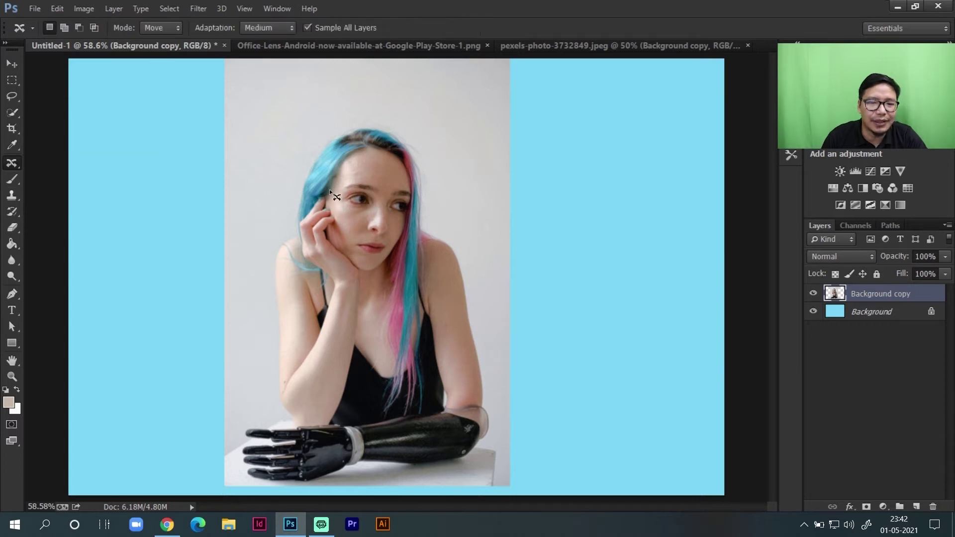
mouse_move(401, 139)
mouse_down()
mouse_move(307, 250)
mouse_move(441, 156)
mouse_move(413, 135)
mouse_up()
drag(379, 197, 180, 186)
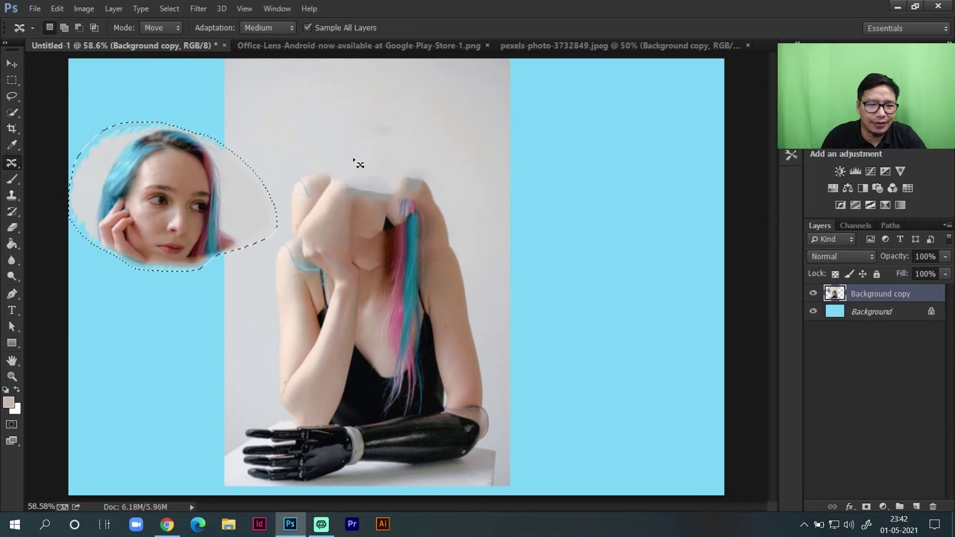
Undo the relocation of the woman's head and apply the Red Eye Tool over the eye nearer her raised hand
key(ctrl+z)
right_click(12, 163)
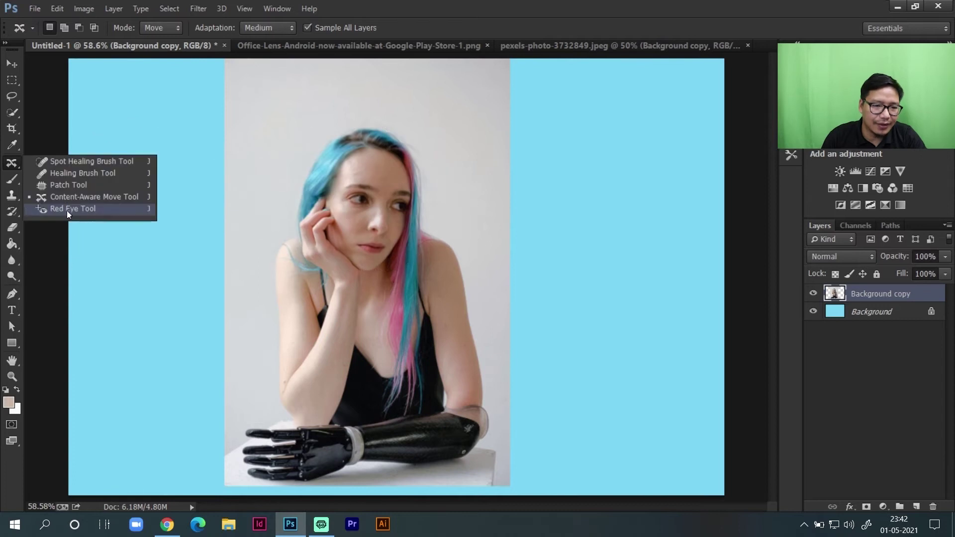
click(68, 208)
drag(342, 178, 376, 217)
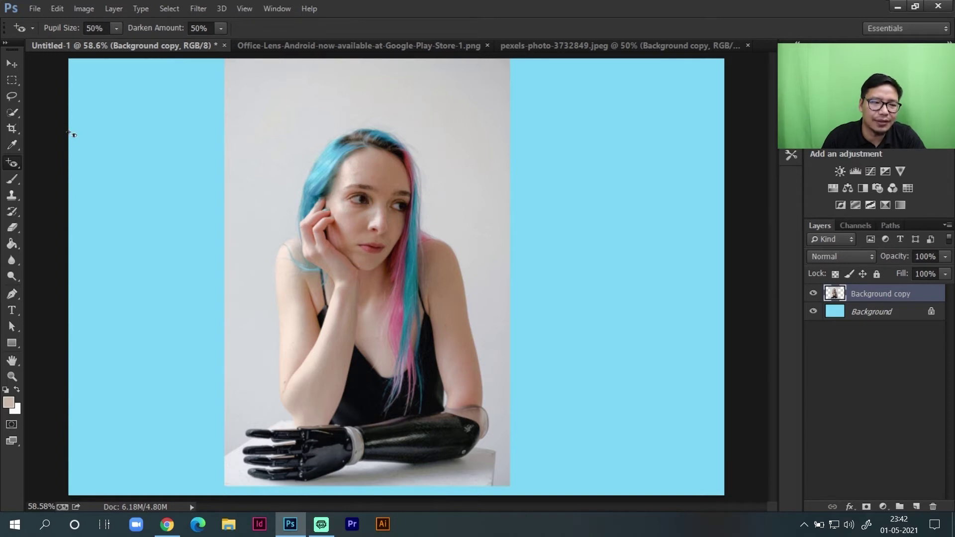
Restore the Spot Healing Brush in the healing group, and activate the Brush Tool with a size of 40 px
right_click(4, 166)
click(43, 163)
click(9, 182)
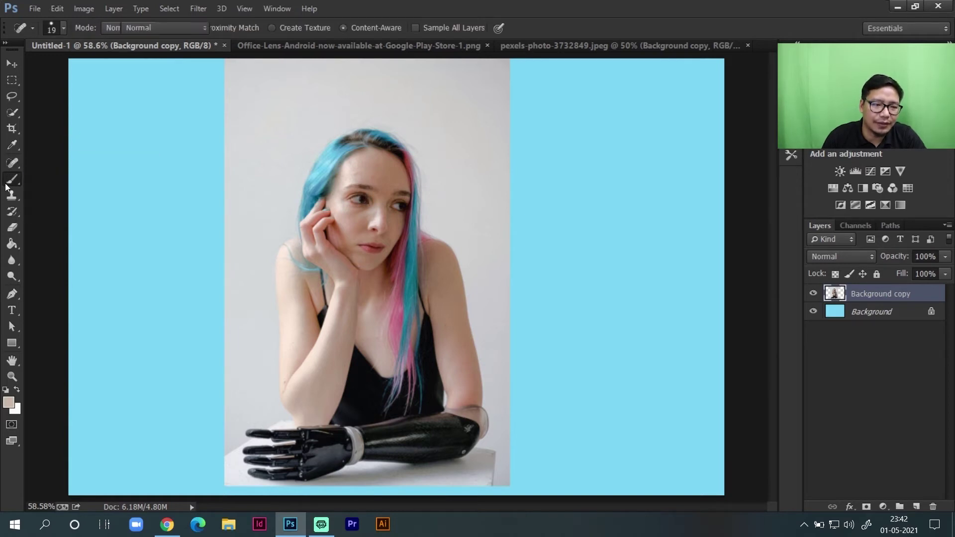
right_click(9, 183)
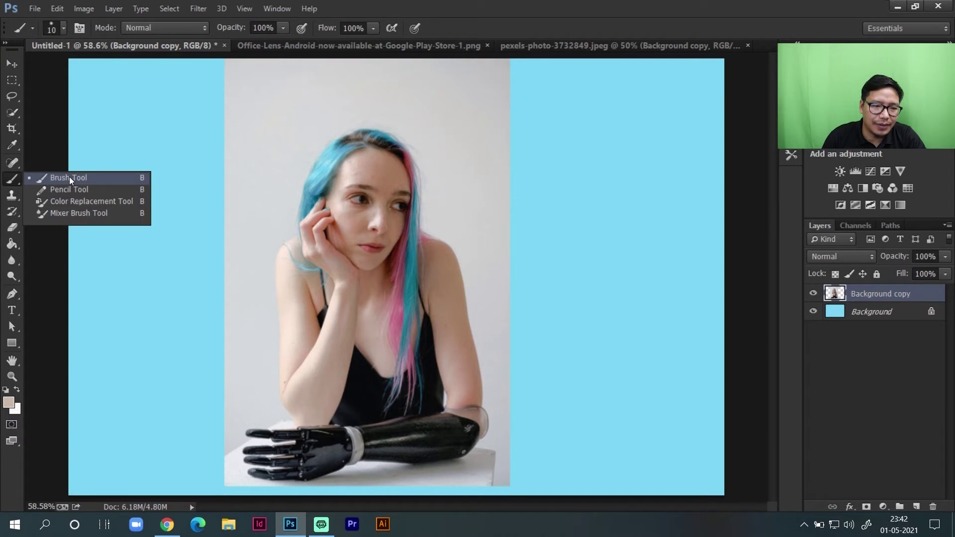
click(70, 177)
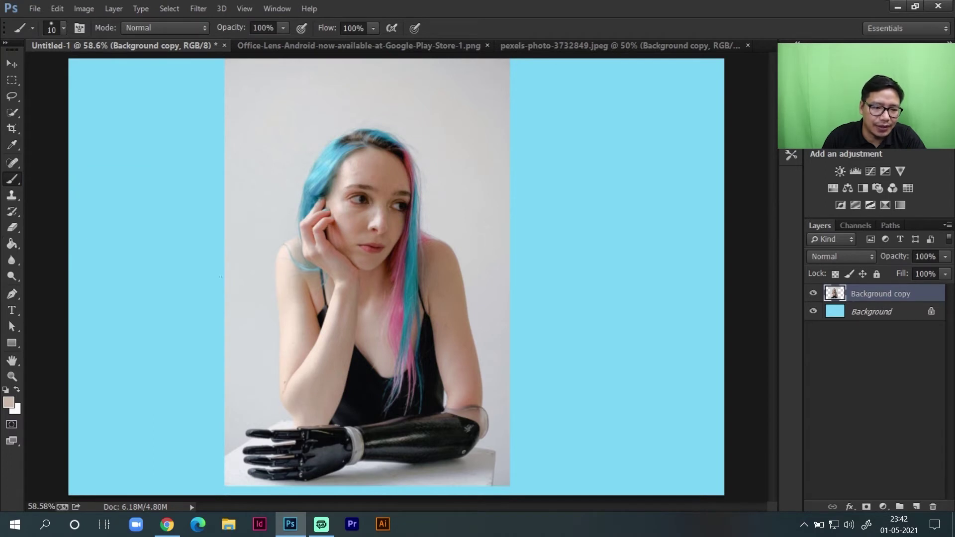
right_click(276, 156)
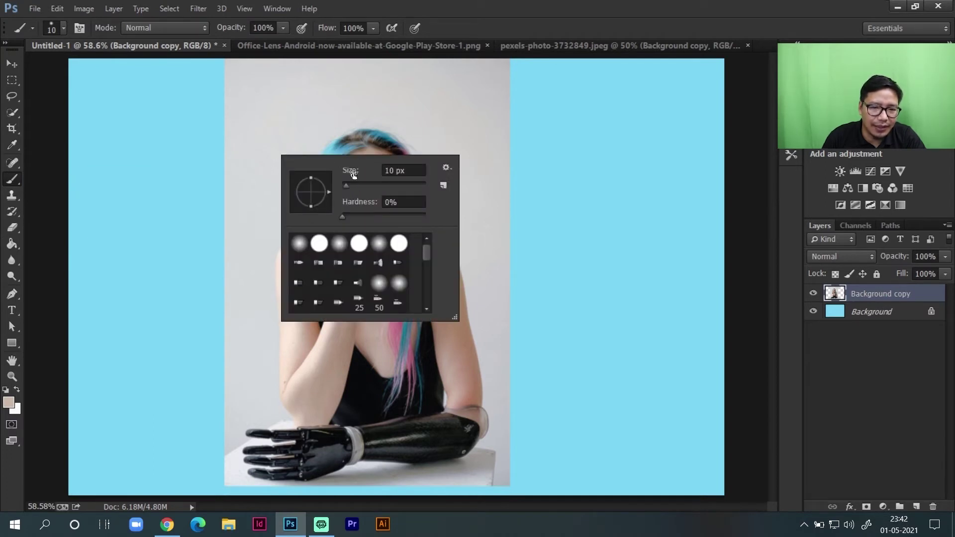
click(359, 186)
Paint brush strokes across the grey wall and the woman's head with the Brush Tool, and undo them
click(286, 101)
mouse_move(285, 132)
mouse_down()
mouse_move(344, 164)
mouse_move(336, 159)
mouse_move(418, 148)
mouse_up()
key(ctrl+z)
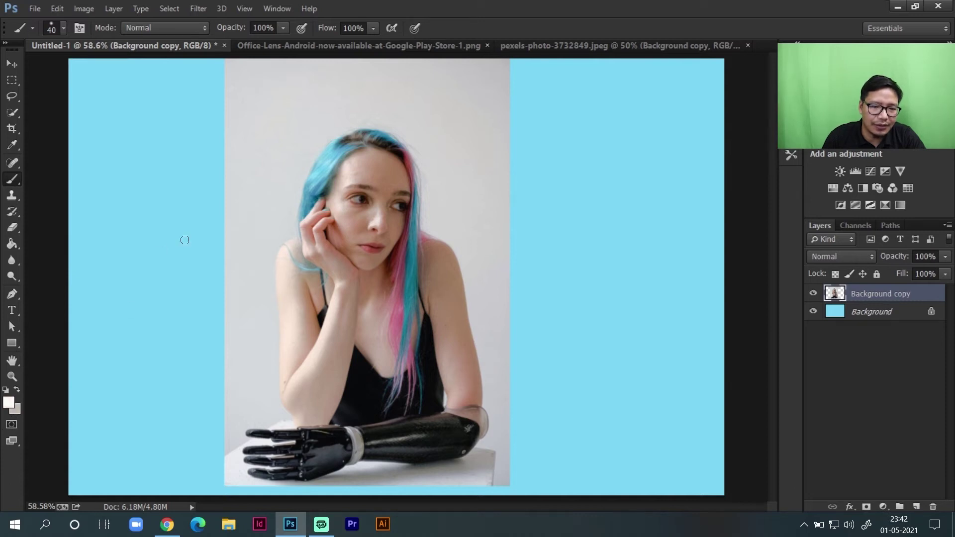
mouse_move(283, 210)
mouse_down()
mouse_move(407, 179)
mouse_move(378, 189)
mouse_up()
key(ctrl+z)
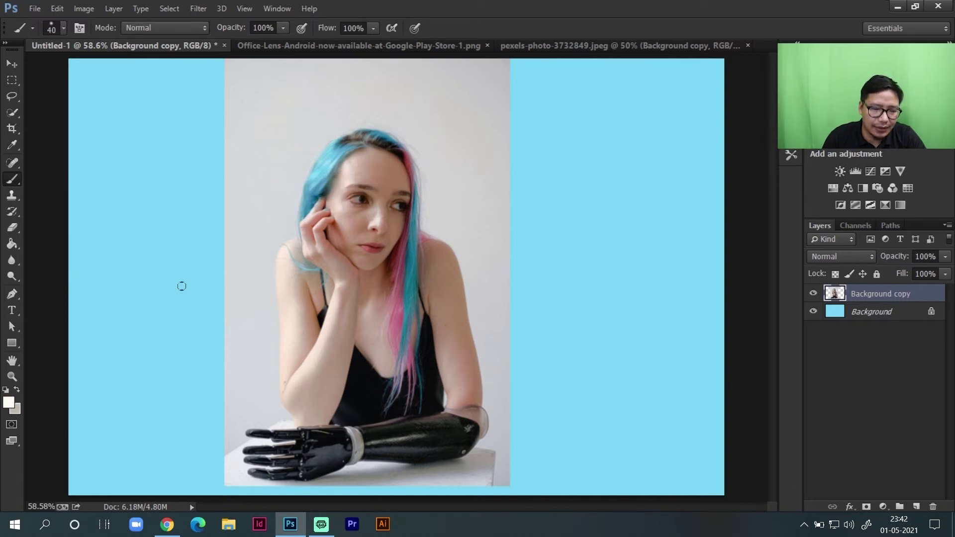
Draw thin freehand lines over the blue background and grey wall with the Pencil Tool, and undo them
right_click(17, 181)
click(58, 193)
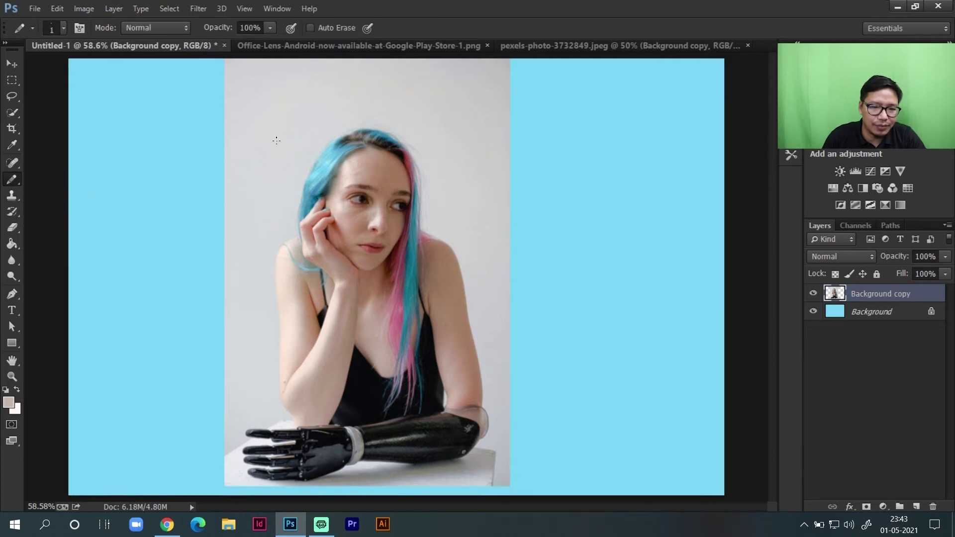
drag(159, 147, 104, 191)
drag(226, 160, 293, 191)
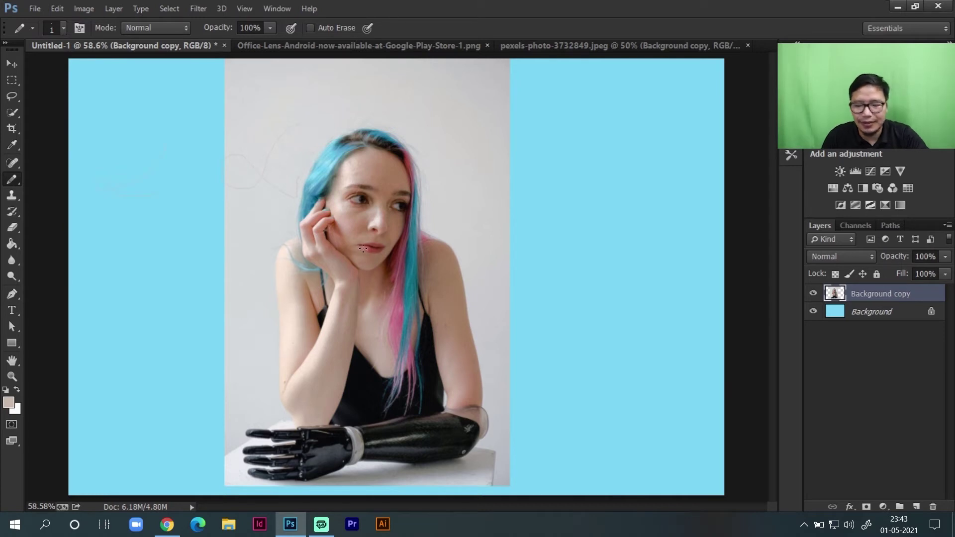
key(ctrl+z)
Clone the woman's eye onto the grey wall beside her head with the Clone Stamp Tool enlarged to 74 px, and undo the strokes
click(12, 195)
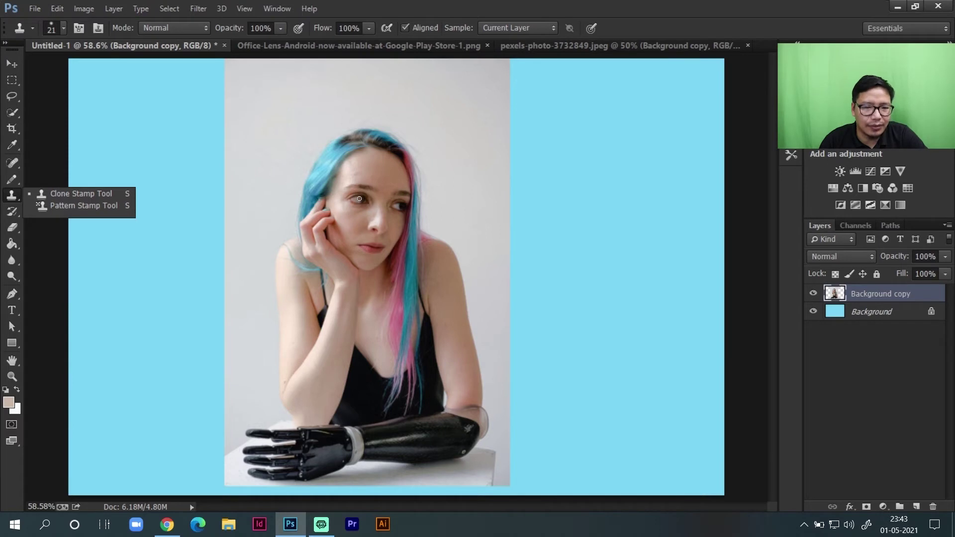
click(359, 199)
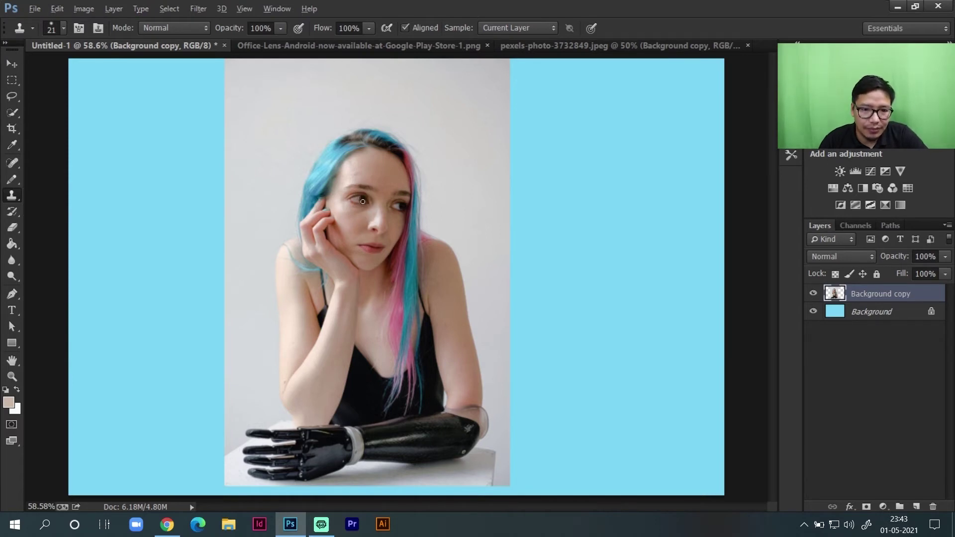
mouse_move(261, 181)
mouse_down()
mouse_move(277, 166)
mouse_move(257, 190)
mouse_move(287, 165)
mouse_move(259, 187)
mouse_move(276, 166)
mouse_move(375, 197)
mouse_move(235, 175)
mouse_move(292, 168)
mouse_move(223, 178)
mouse_move(266, 156)
mouse_up()
right_click(369, 187)
click(374, 193)
key(Return)
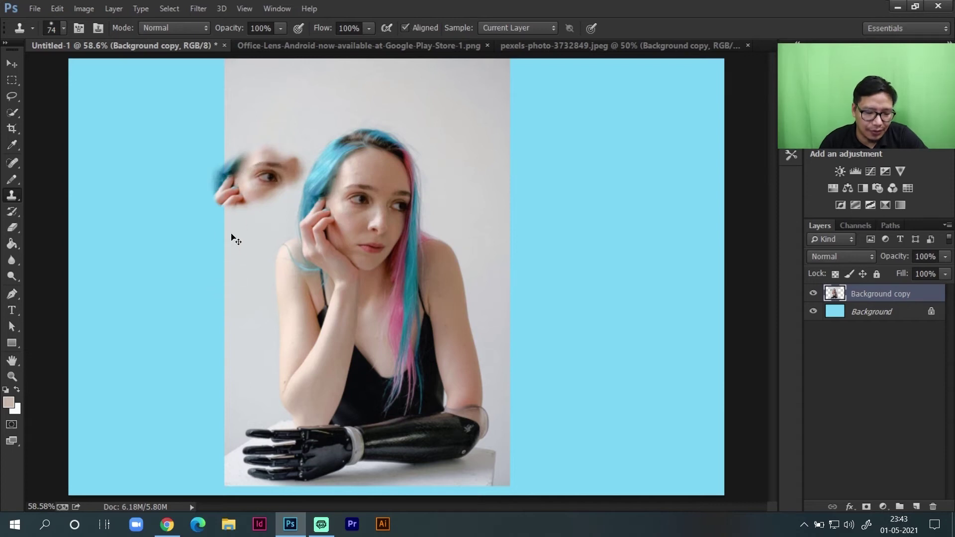
key(ctrl+alt+z)
key(ctrl+alt+z)
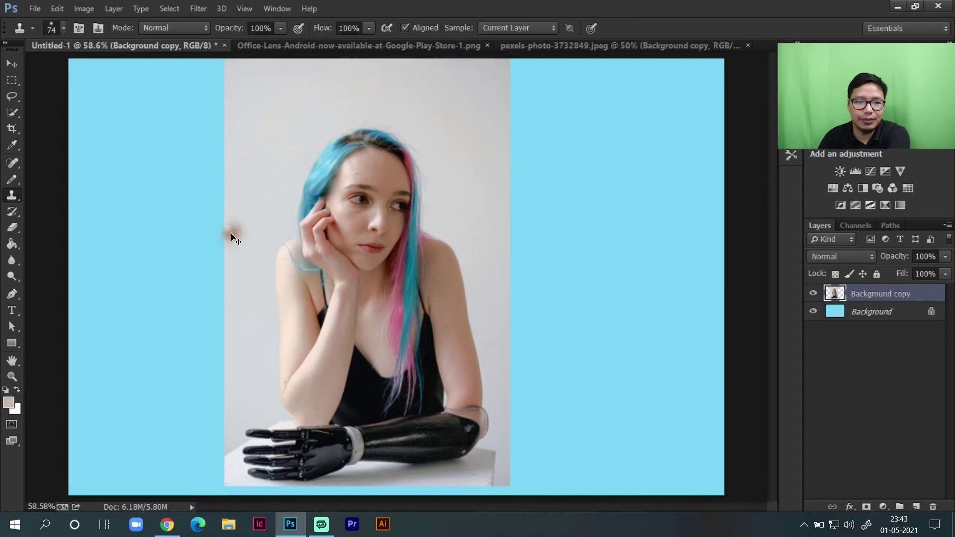
Paint a patch of the grey pattern over the wall and the woman's hair with the Pattern Stamp Tool
right_click(12, 195)
click(62, 208)
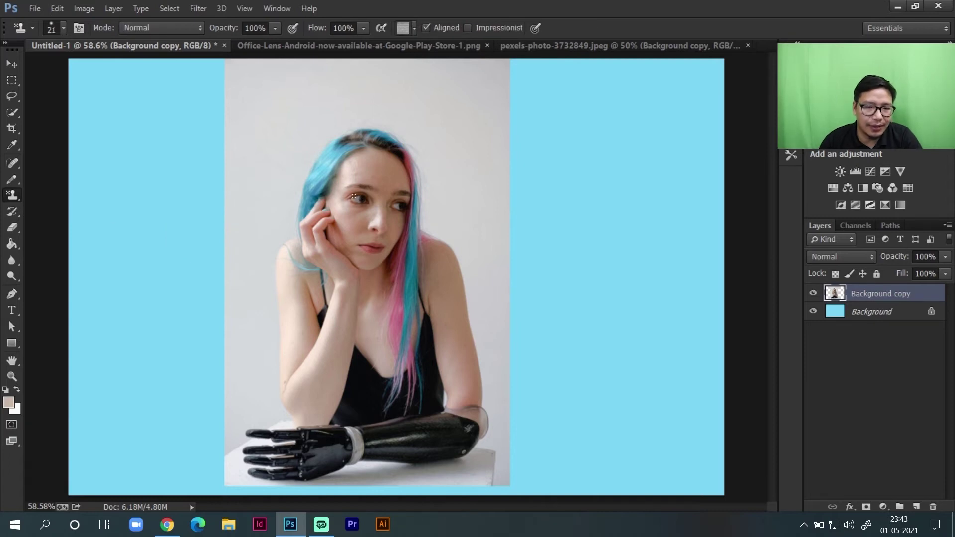
mouse_move(323, 160)
mouse_down()
mouse_move(264, 197)
mouse_move(328, 158)
mouse_move(299, 159)
mouse_move(334, 161)
mouse_move(274, 154)
mouse_move(297, 167)
mouse_up()
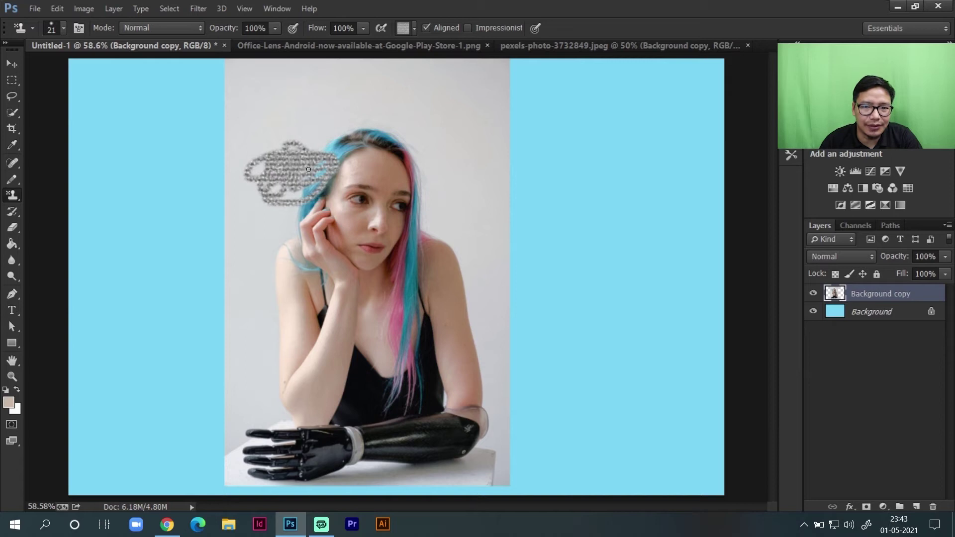
right_click(308, 169)
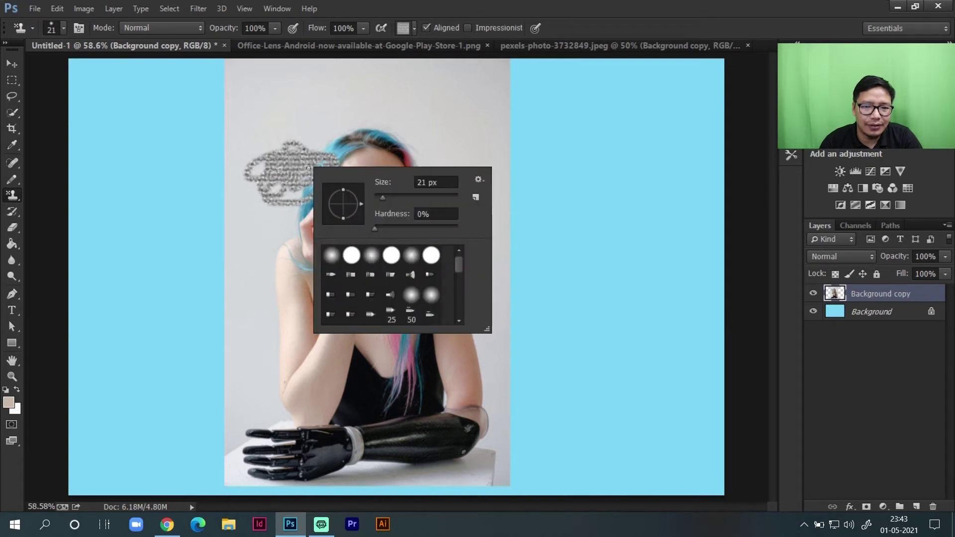
click(308, 168)
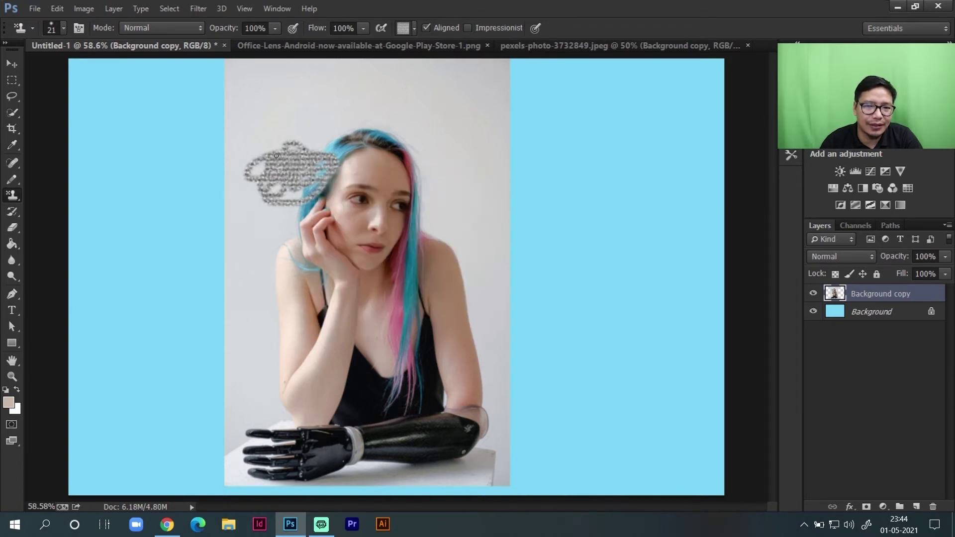
Choose the multicoloured pattern, stamp it across the grey patch and the hair, and undo all the pattern strokes
click(402, 28)
click(374, 55)
mouse_move(297, 146)
mouse_down()
mouse_move(248, 181)
mouse_move(328, 144)
mouse_move(300, 165)
mouse_up()
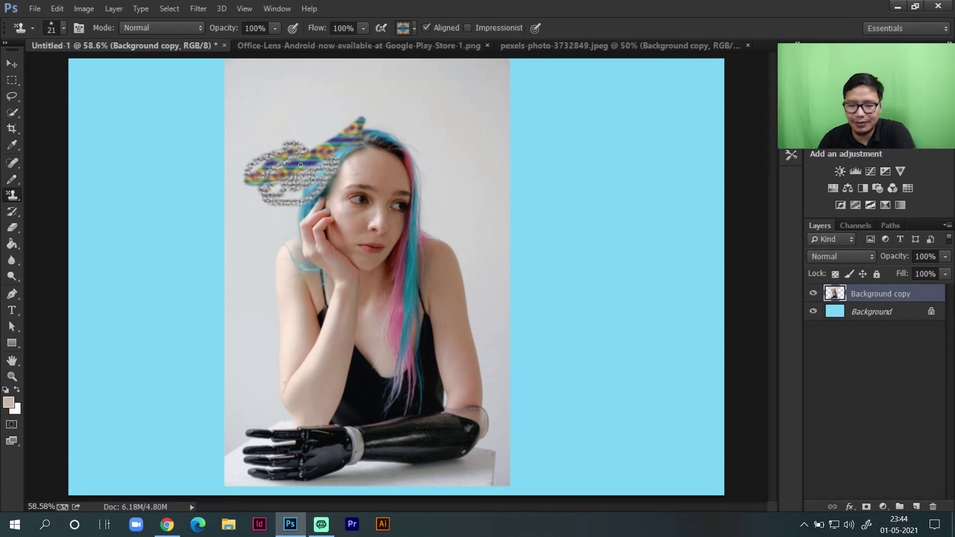
key(ctrl+alt+z)
key(ctrl+alt+z)
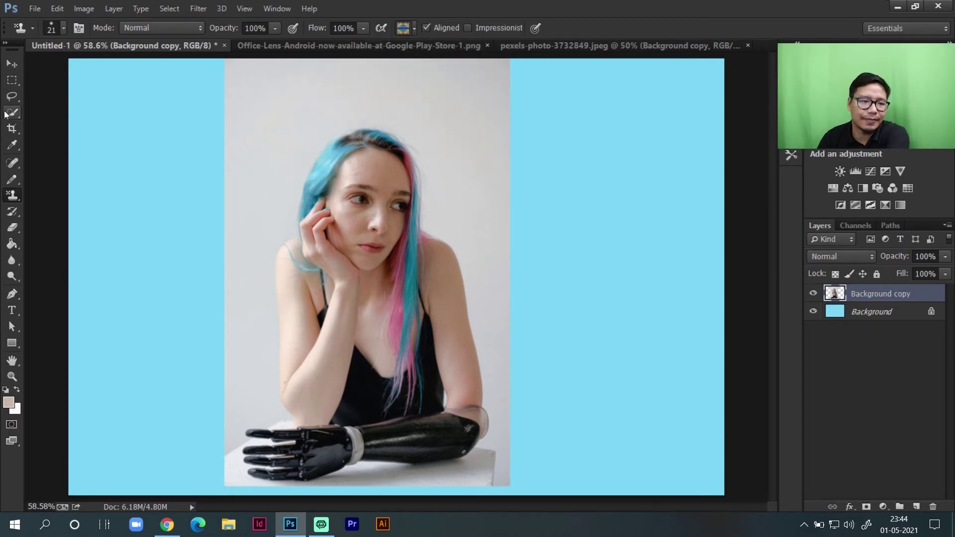
Restore the Clone Stamp Tool in its group, scribble across the wall and hair with the History Brush Tool, and undo the stroke
right_click(11, 195)
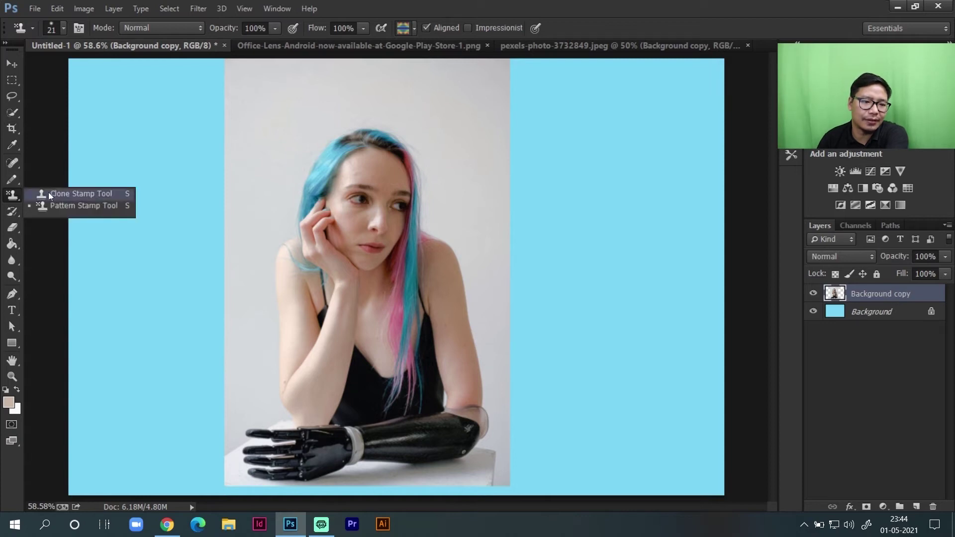
click(49, 193)
click(12, 211)
right_click(20, 211)
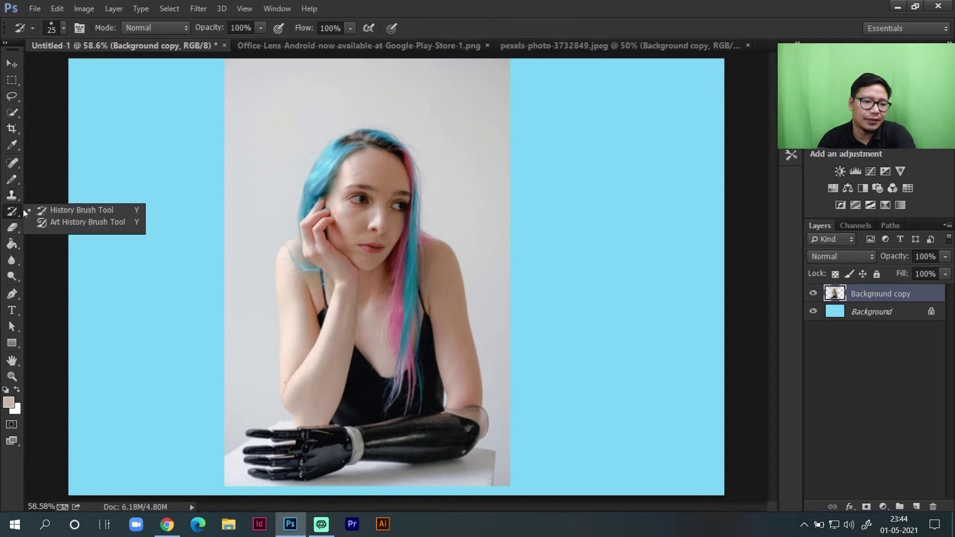
click(59, 208)
mouse_move(317, 151)
mouse_down()
mouse_move(241, 167)
mouse_move(271, 183)
mouse_move(348, 152)
mouse_up()
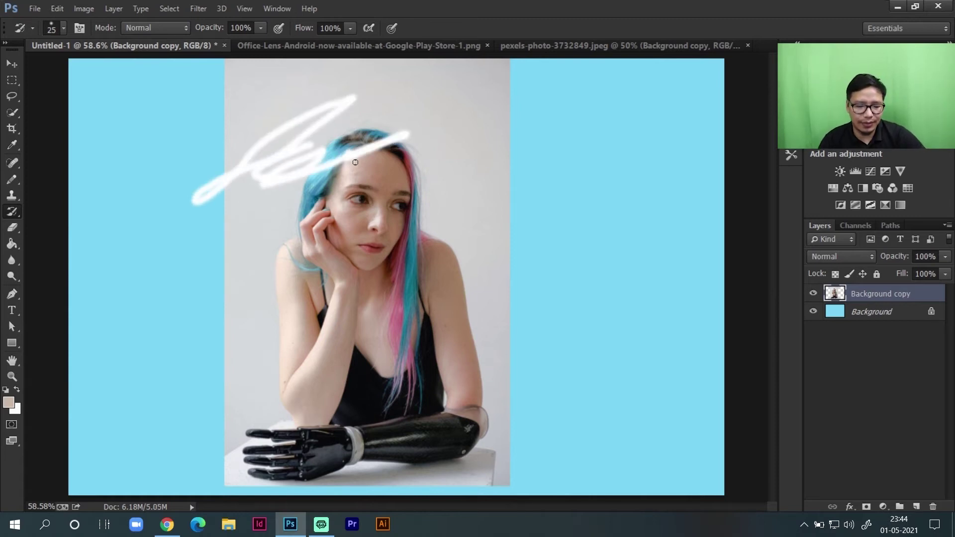
key(ctrl+z)
right_click(12, 211)
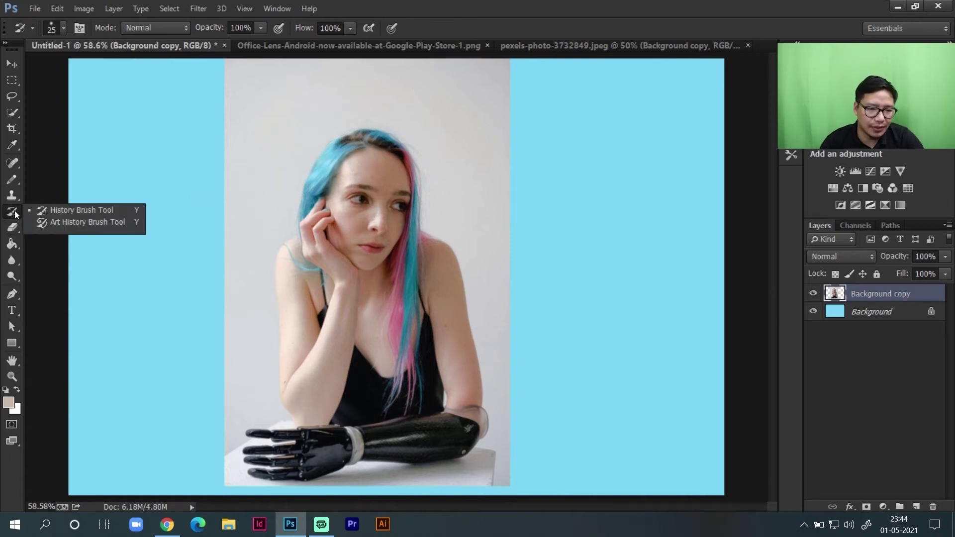
click(59, 209)
Erase a short stroke at the portrait's edge beside the blue background with the Eraser Tool, and undo it
click(12, 229)
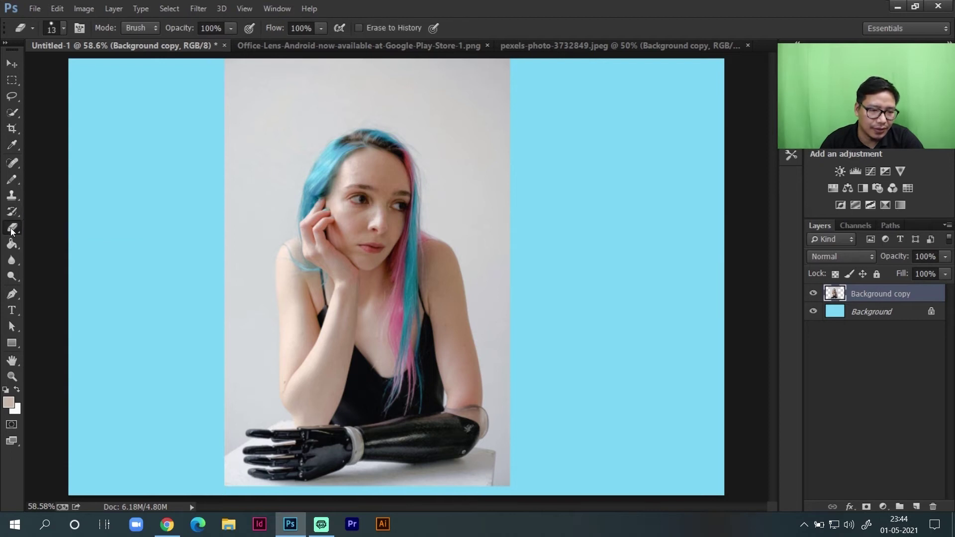
right_click(12, 229)
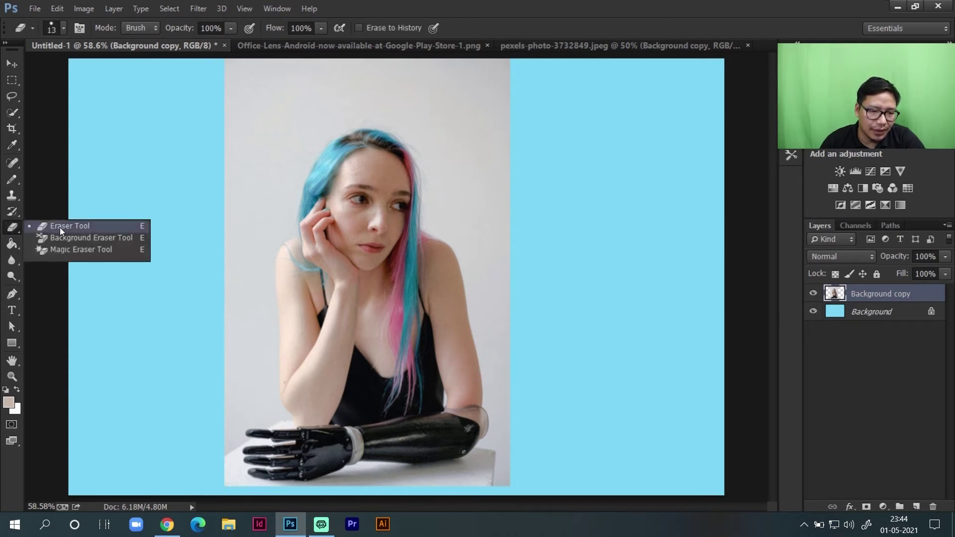
click(60, 228)
mouse_move(224, 208)
mouse_down()
mouse_move(284, 174)
mouse_move(233, 181)
mouse_move(233, 192)
mouse_move(254, 189)
mouse_up()
key(ctrl+z)
Erase a band across the wall and the woman's forehead with the Background Eraser Tool in continuous sampling, and undo it
right_click(12, 228)
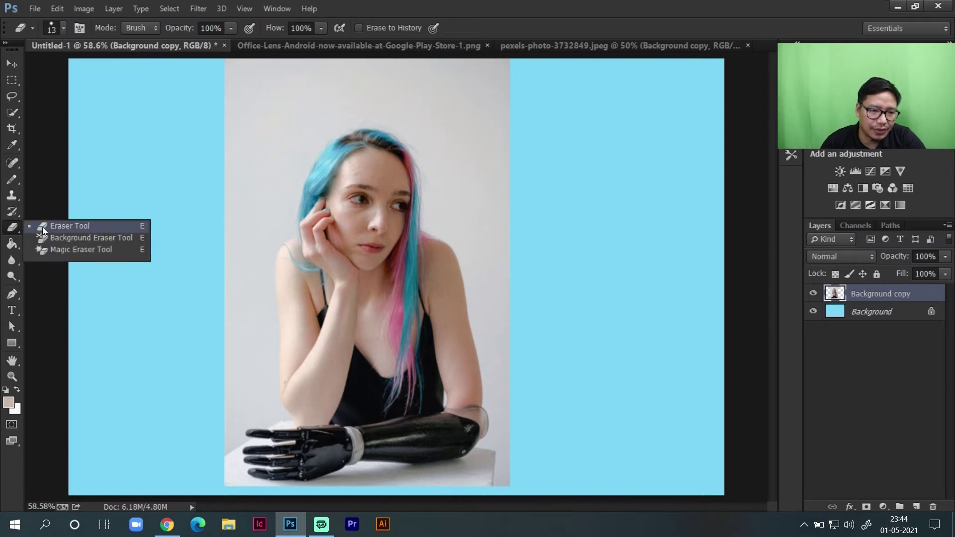
click(73, 237)
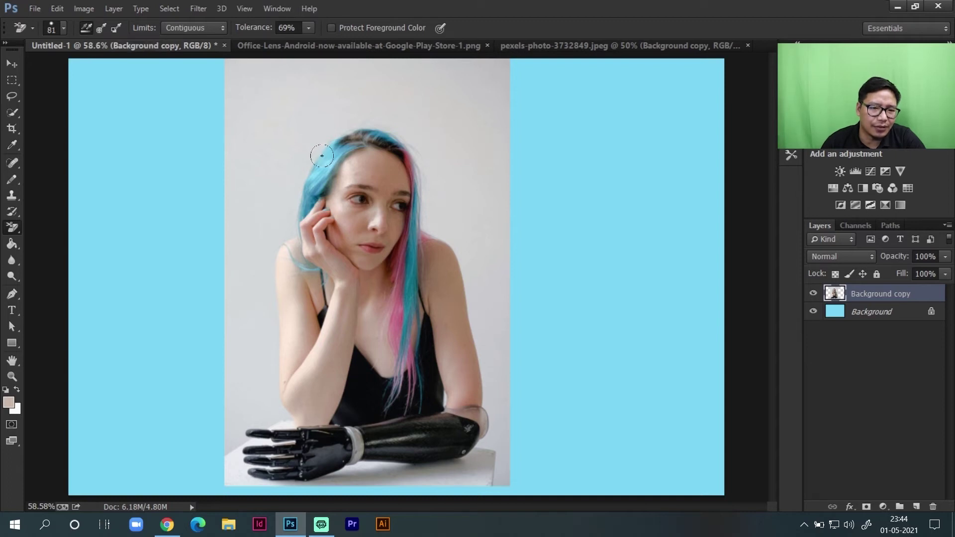
drag(283, 146, 580, 201)
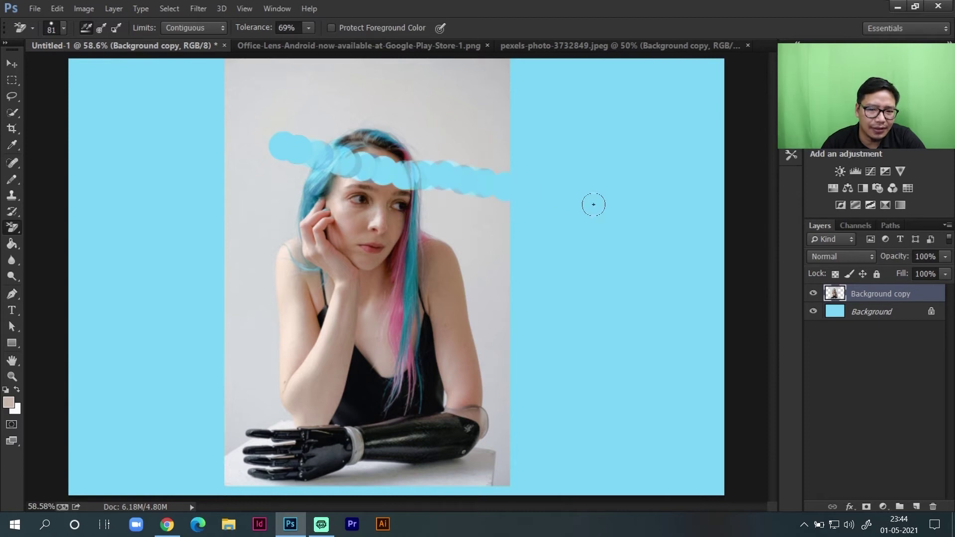
key(ctrl+z)
Set the Background Eraser to sample once, erase the grey wall around and above the woman's head, and undo the strokes
click(102, 28)
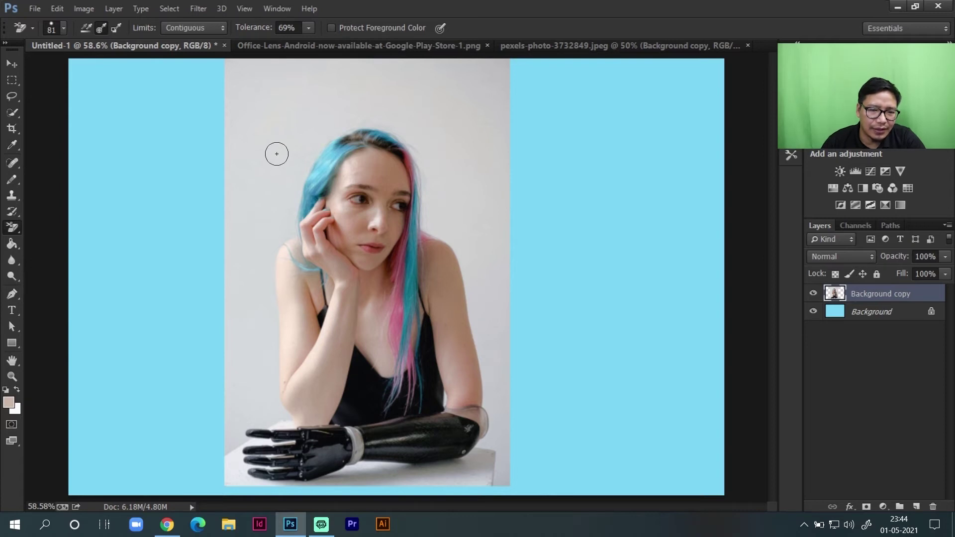
click(283, 149)
mouse_move(282, 150)
mouse_down()
mouse_move(466, 165)
mouse_move(453, 191)
mouse_move(279, 226)
mouse_move(258, 240)
mouse_move(258, 264)
mouse_move(337, 288)
mouse_move(501, 275)
mouse_move(474, 186)
mouse_move(232, 153)
mouse_move(201, 138)
mouse_move(177, 265)
mouse_move(276, 245)
mouse_move(403, 166)
mouse_move(365, 138)
mouse_move(324, 213)
mouse_move(330, 148)
mouse_move(372, 119)
mouse_move(411, 158)
mouse_move(394, 205)
mouse_up()
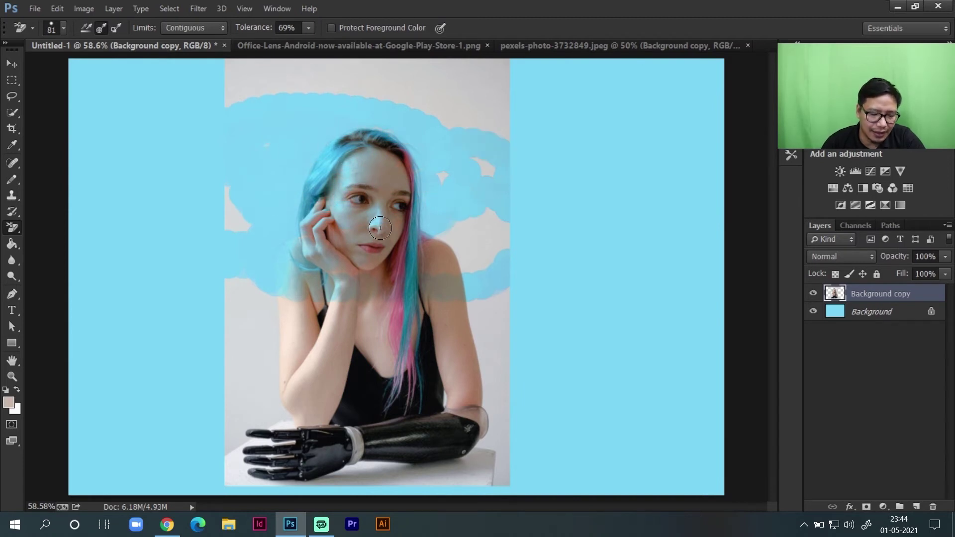
key(ctrl+z)
mouse_move(269, 157)
mouse_down()
mouse_move(345, 146)
mouse_move(470, 149)
mouse_move(353, 120)
mouse_move(315, 121)
mouse_move(458, 126)
mouse_up()
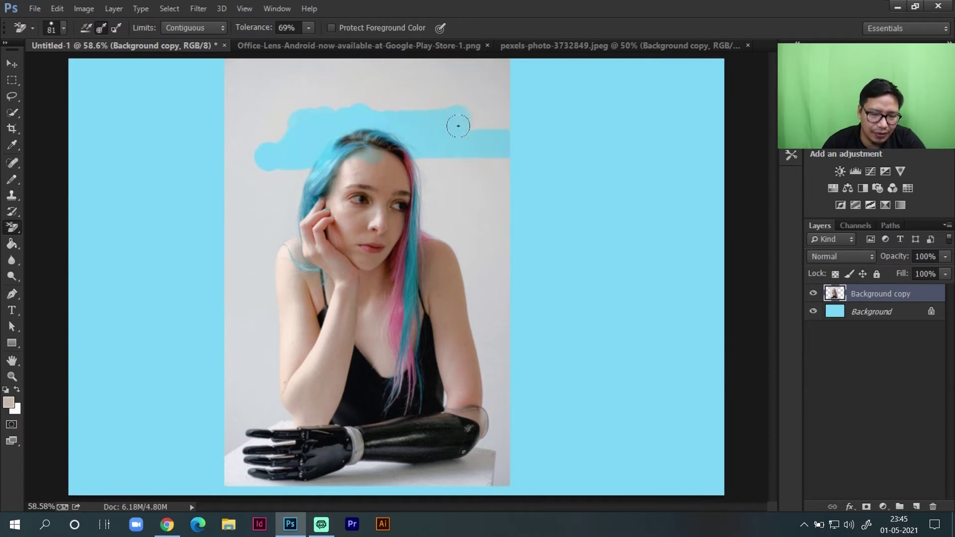
key(ctrl+z)
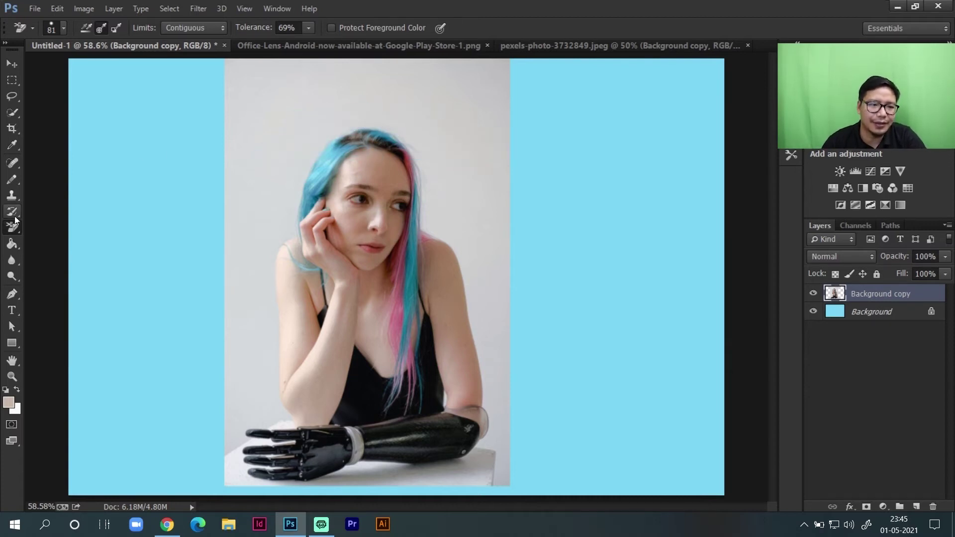
Fill the Background copy layer with a diagonal linear gradient from beige to white using the Gradient Tool, and undo it
click(8, 244)
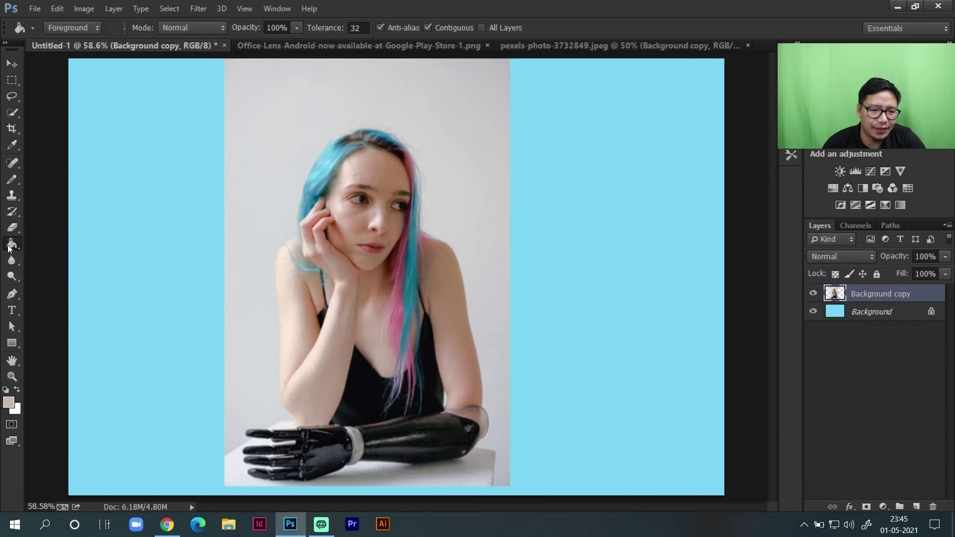
right_click(8, 245)
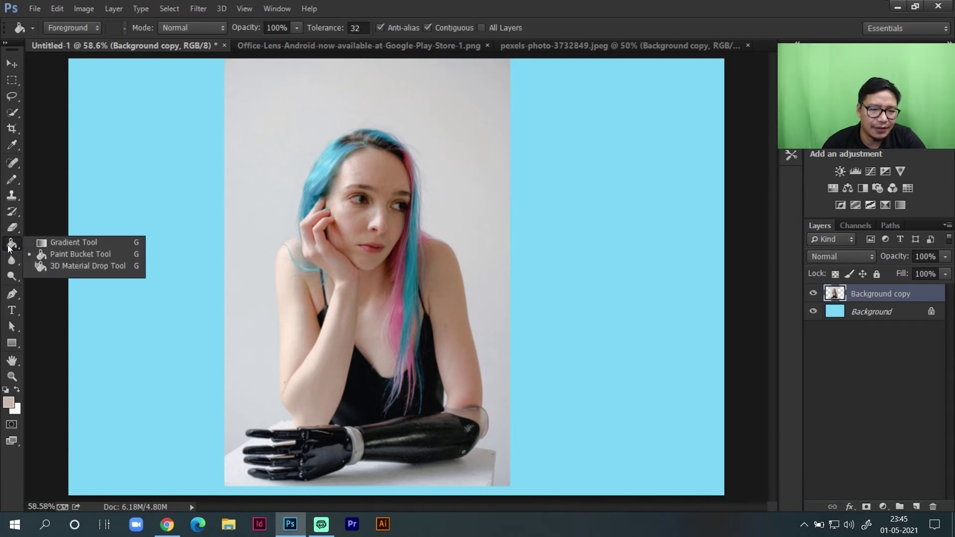
click(69, 243)
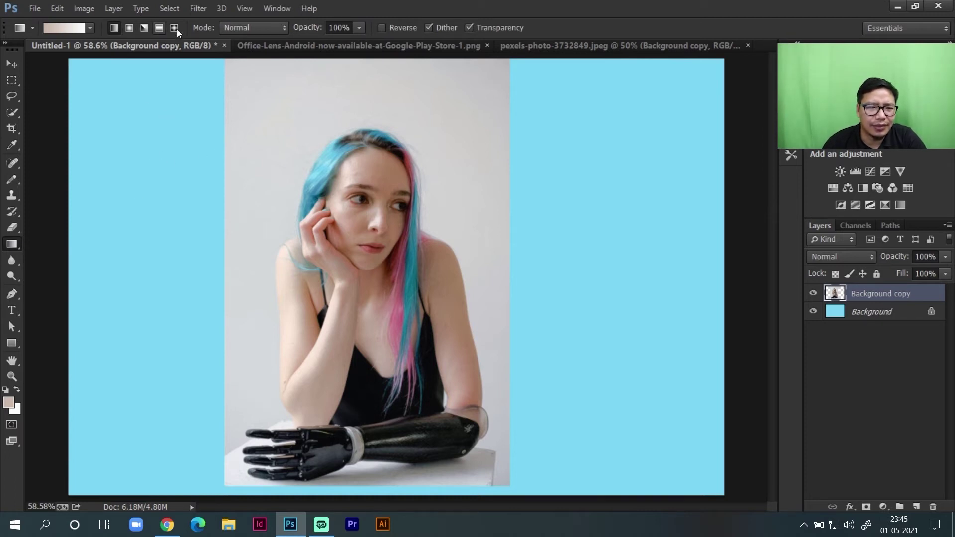
drag(162, 121, 268, 236)
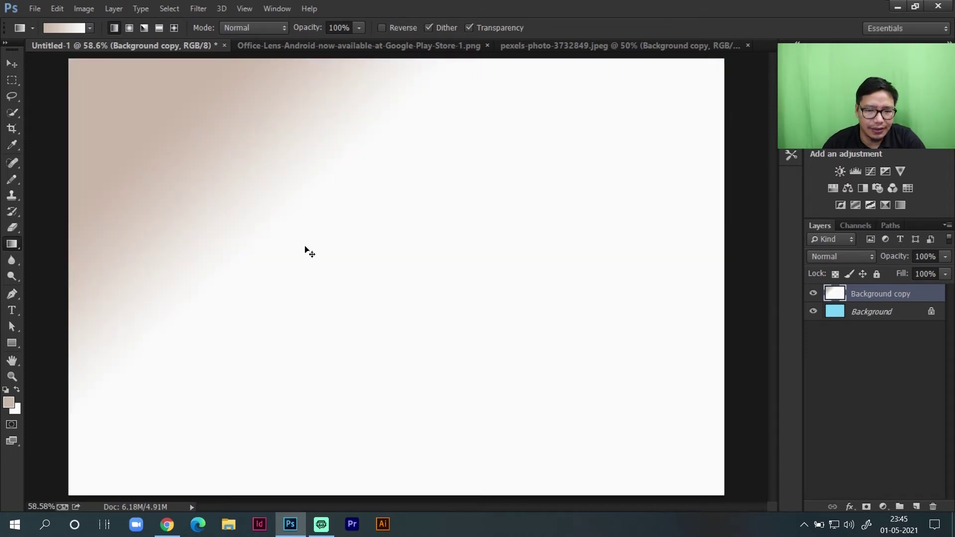
key(ctrl+z)
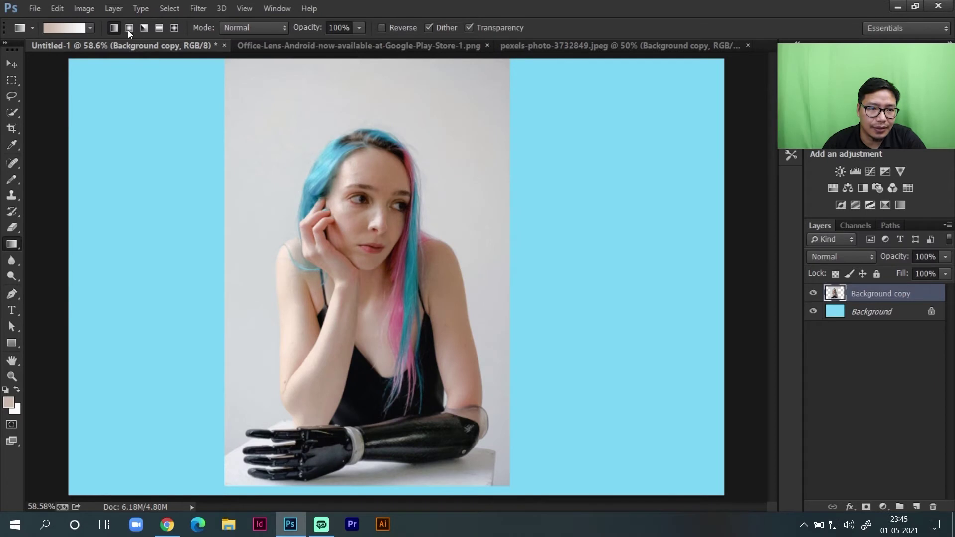
Fill the Background copy layer with a beige-to-white radial gradient centred near the canvas's middle, and undo it
drag(188, 159, 302, 277)
drag(467, 232, 367, 264)
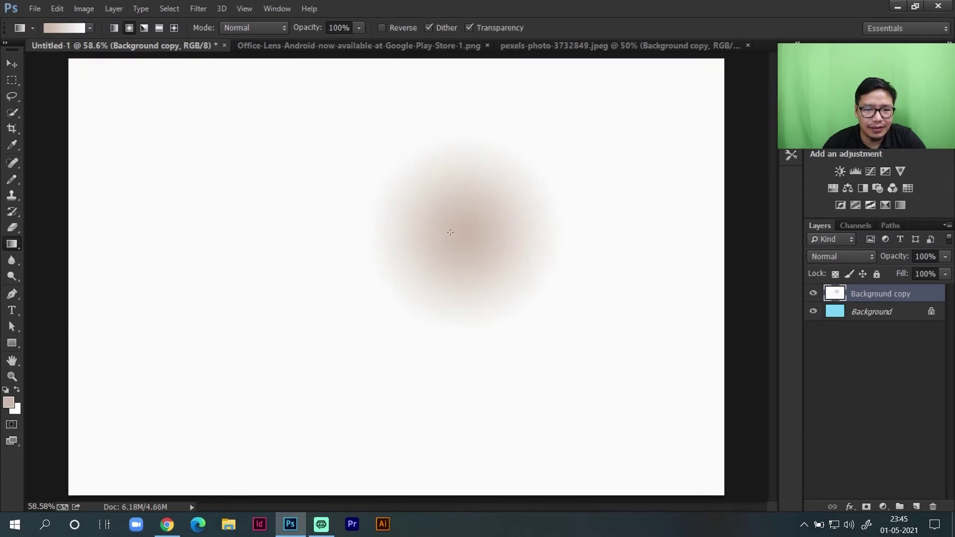
key(ctrl+z)
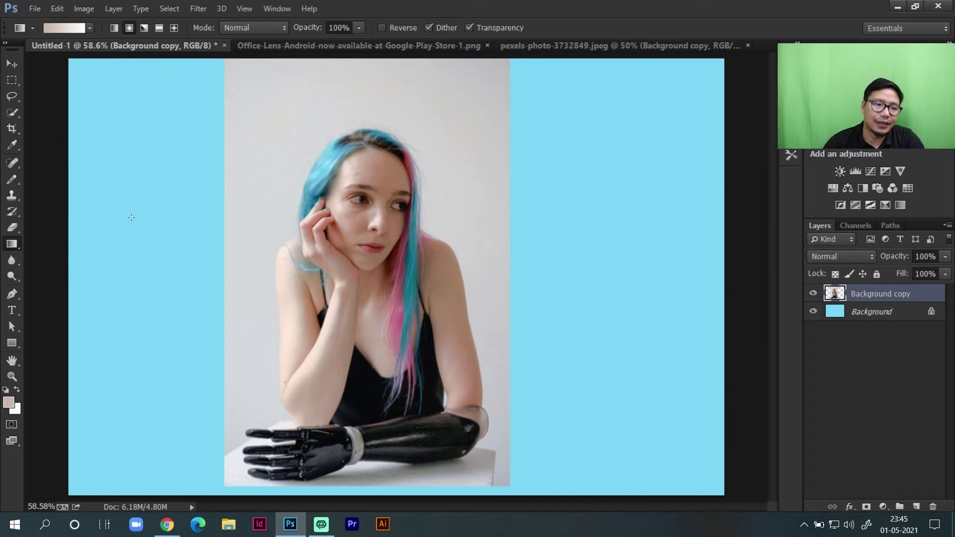
Pick the Blur Tool and enlarge the view to 300% around the woman's eyes
click(8, 261)
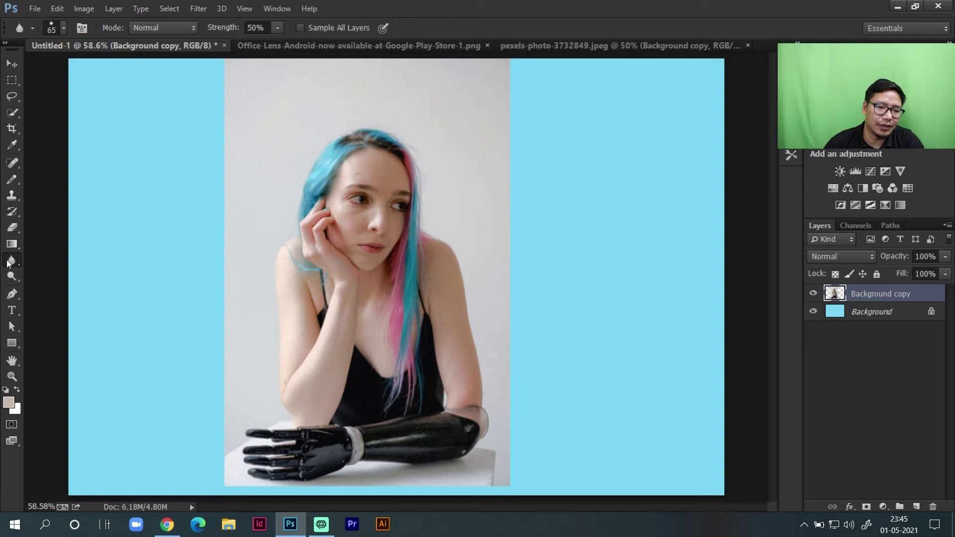
click(8, 260)
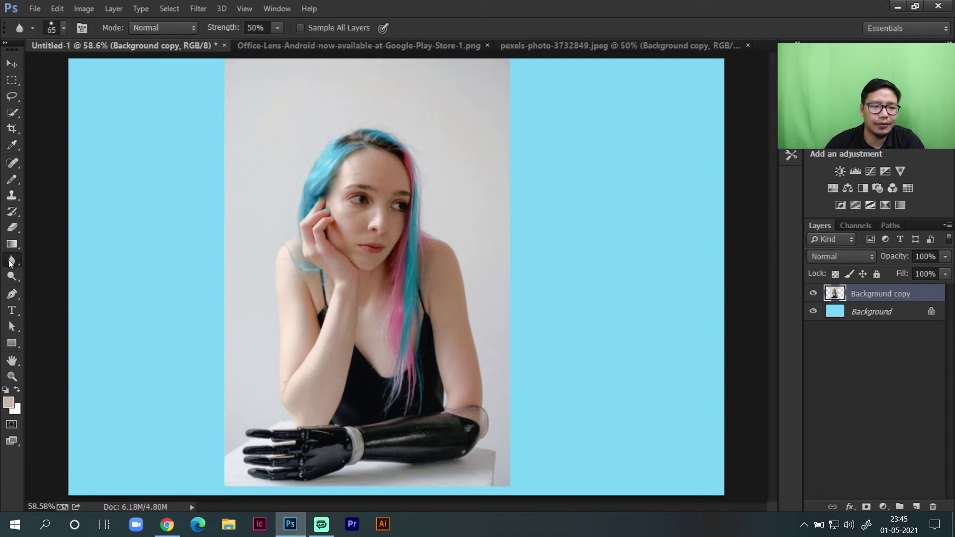
right_click(320, 156)
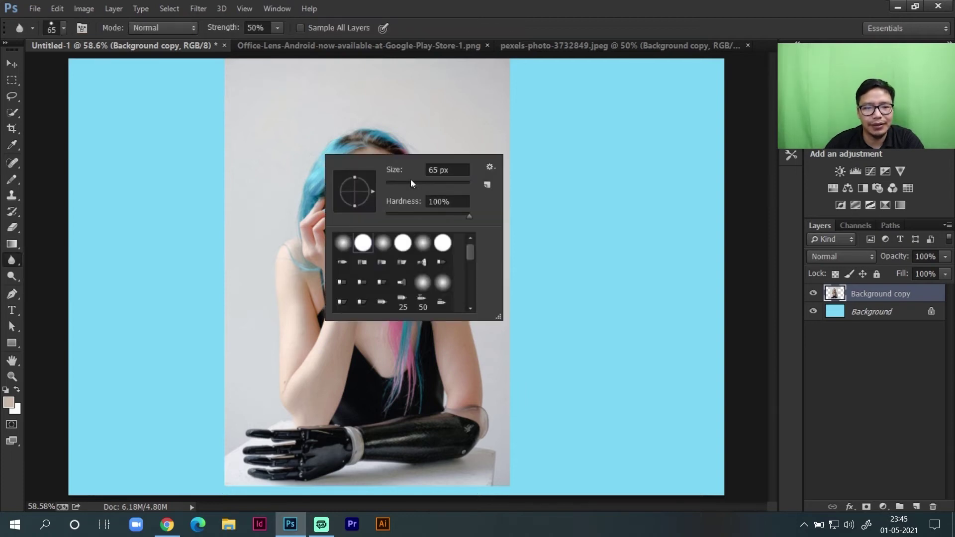
click(290, 131)
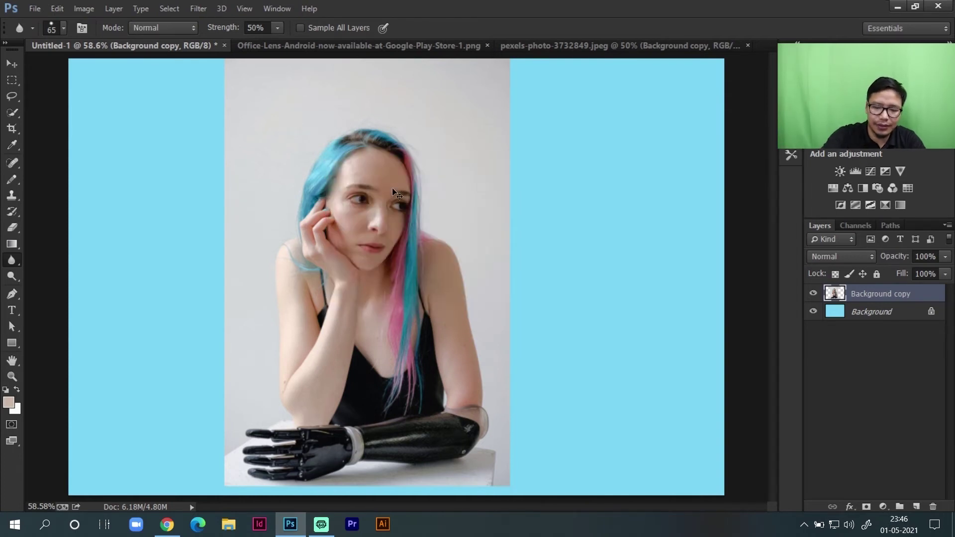
key(ctrl+plus)
key(ctrl+plus)
key(ctrl+plus)
key(ctrl+plus)
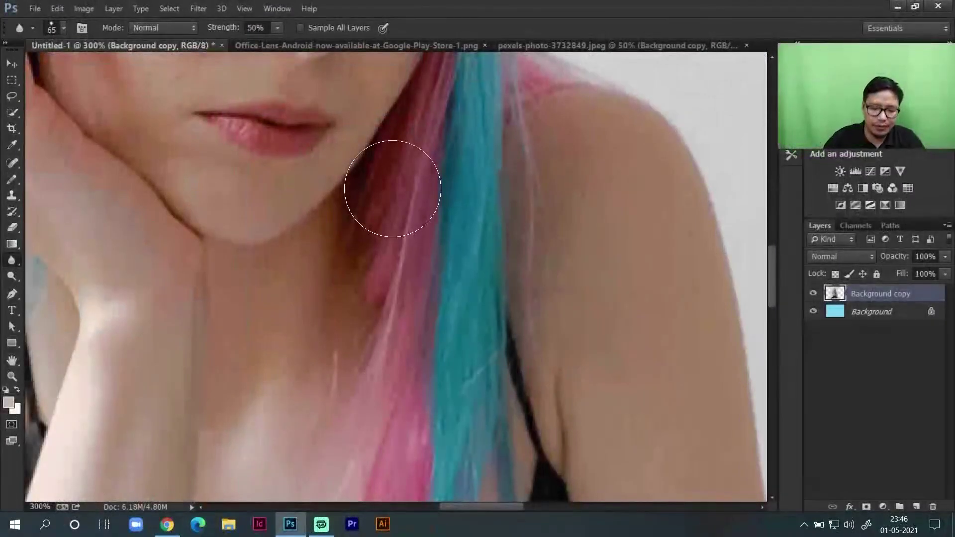
mouse_move(326, 124)
mouse_down()
mouse_move(380, 240)
mouse_move(373, 152)
mouse_up()
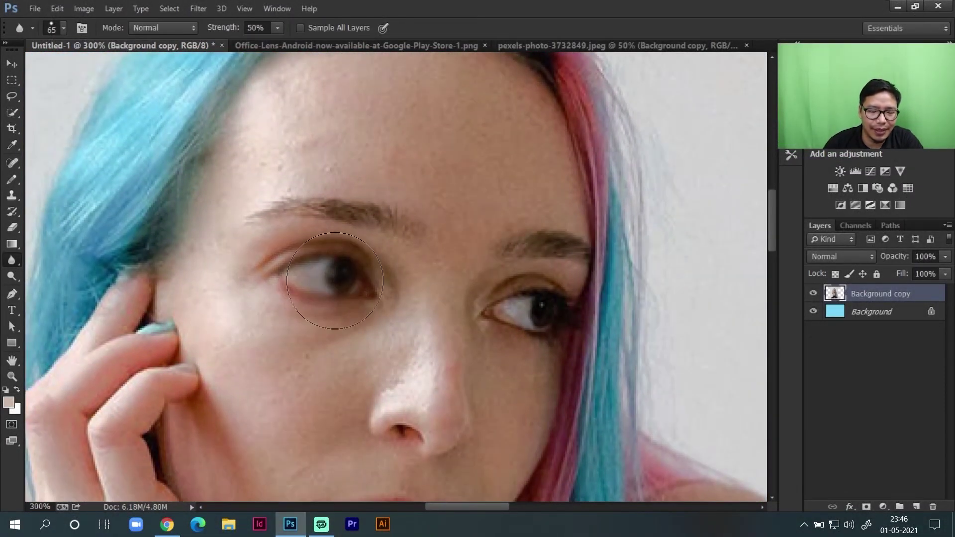
Sharpen the area around the woman's eye beside her raised hand with the Sharpen Tool, and undo the strokes
right_click(11, 259)
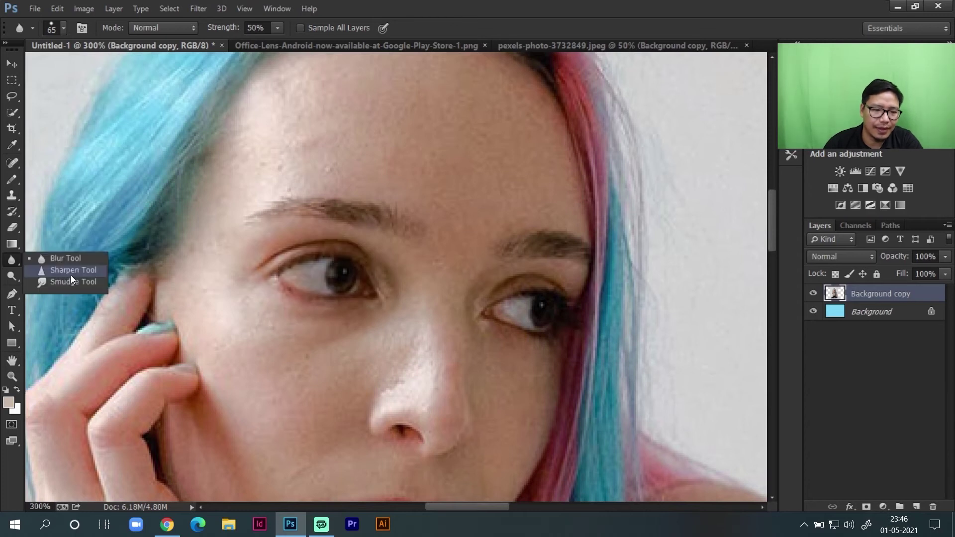
click(71, 270)
mouse_move(323, 261)
mouse_down()
mouse_move(291, 256)
mouse_move(266, 190)
mouse_move(338, 214)
mouse_move(283, 219)
mouse_move(303, 256)
mouse_move(228, 256)
mouse_move(266, 237)
mouse_up()
key(ctrl+alt+z)
key(ctrl+alt+z)
key(ctrl+alt+z)
key(ctrl+alt+z)
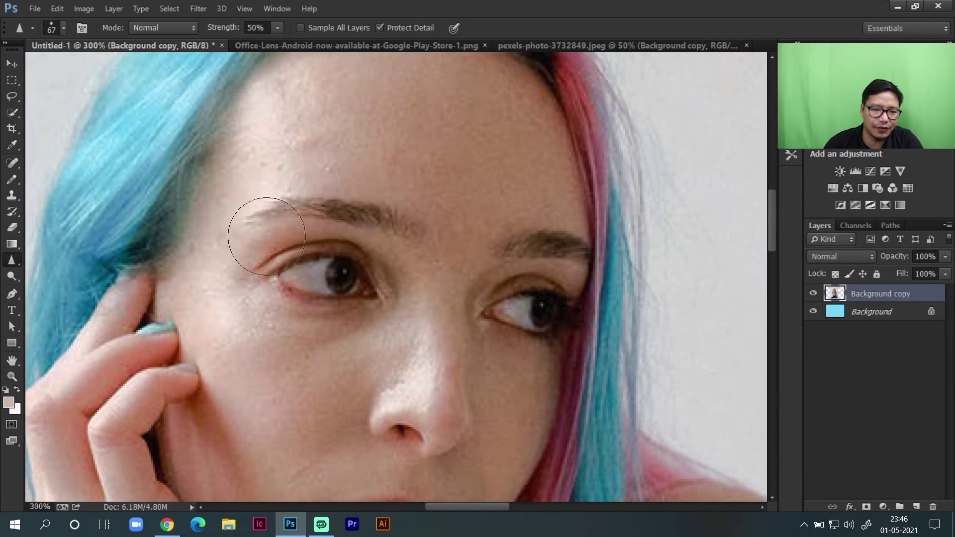
Smear the eye beside the woman's raised hand and the surrounding skin with the Smudge Tool, and undo it
right_click(12, 260)
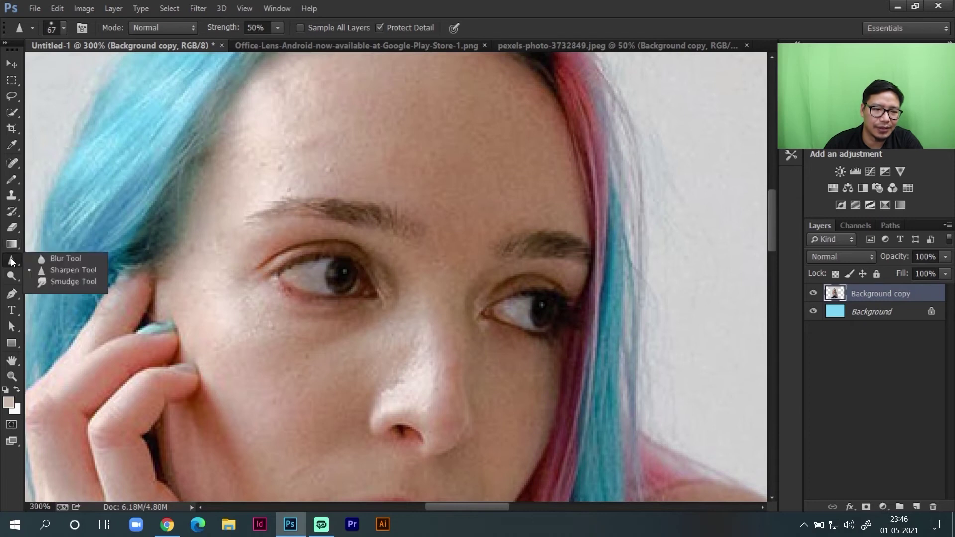
click(64, 279)
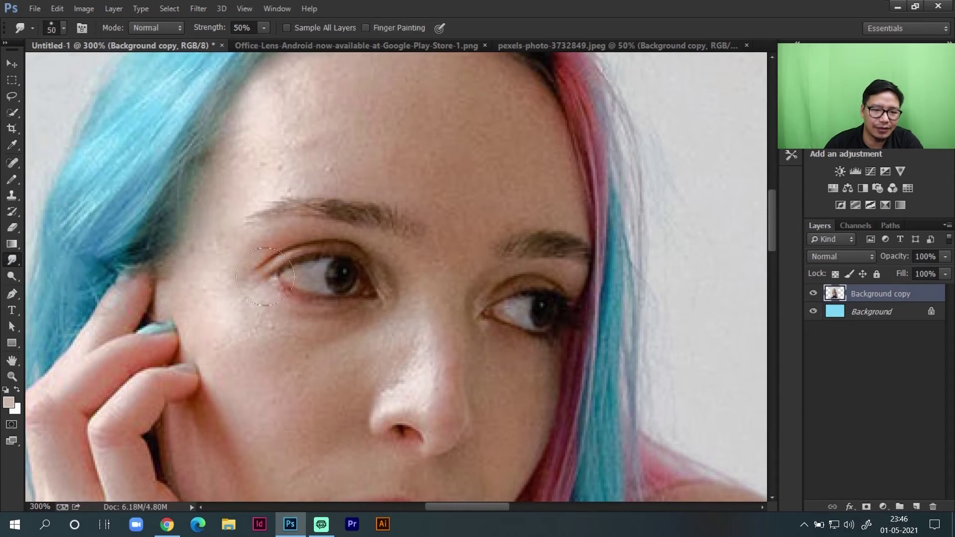
right_click(16, 263)
mouse_move(264, 271)
mouse_down()
mouse_move(398, 268)
mouse_move(129, 271)
mouse_move(352, 268)
mouse_move(256, 308)
mouse_up()
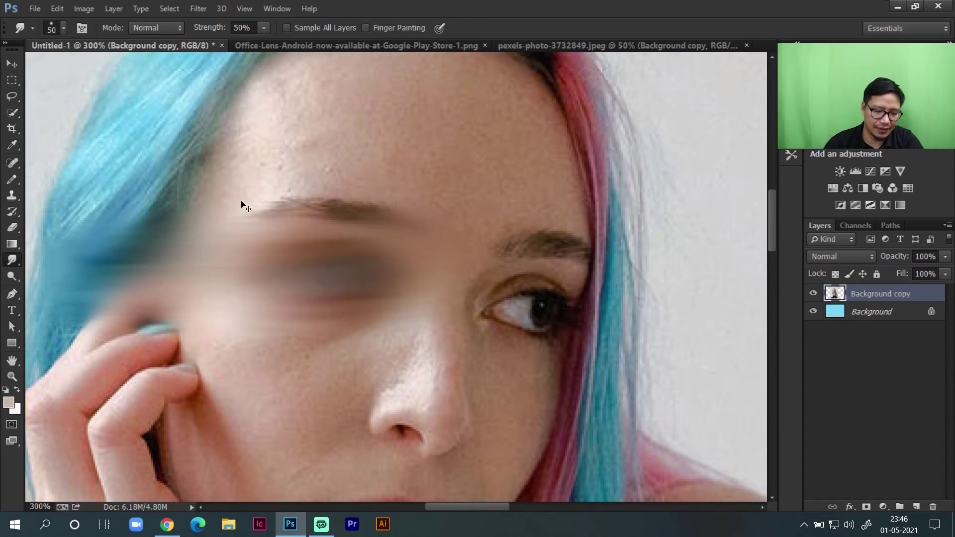
key(ctrl+z)
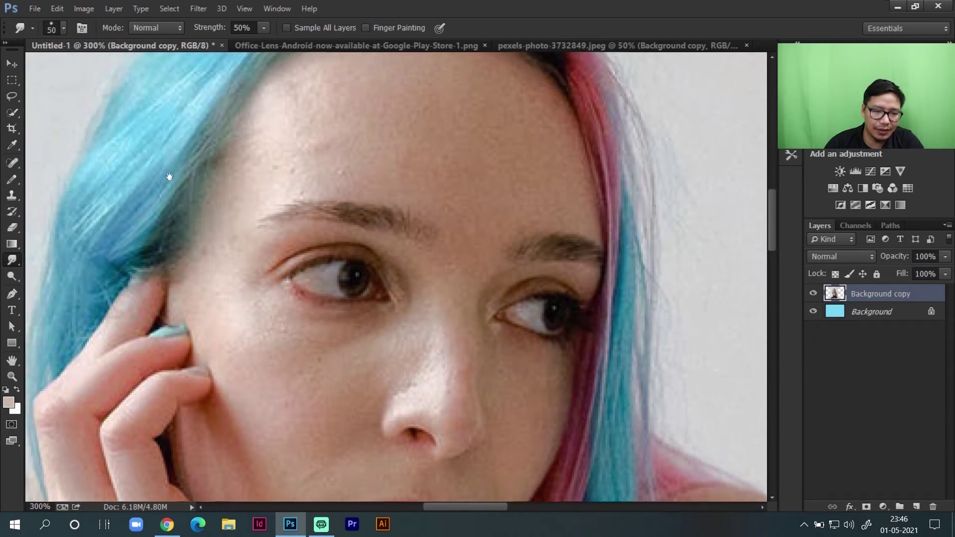
Smudge the blue hair's outer edge against the wall twice, undo each stroke, and restore the Blur Tool in its group
drag(66, 120, 171, 147)
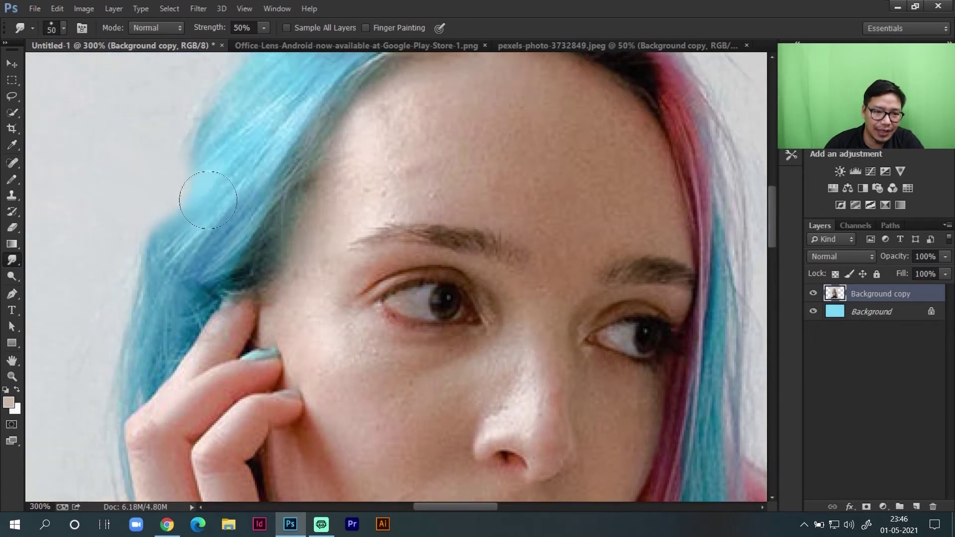
drag(208, 199, 271, 212)
key(ctrl+z)
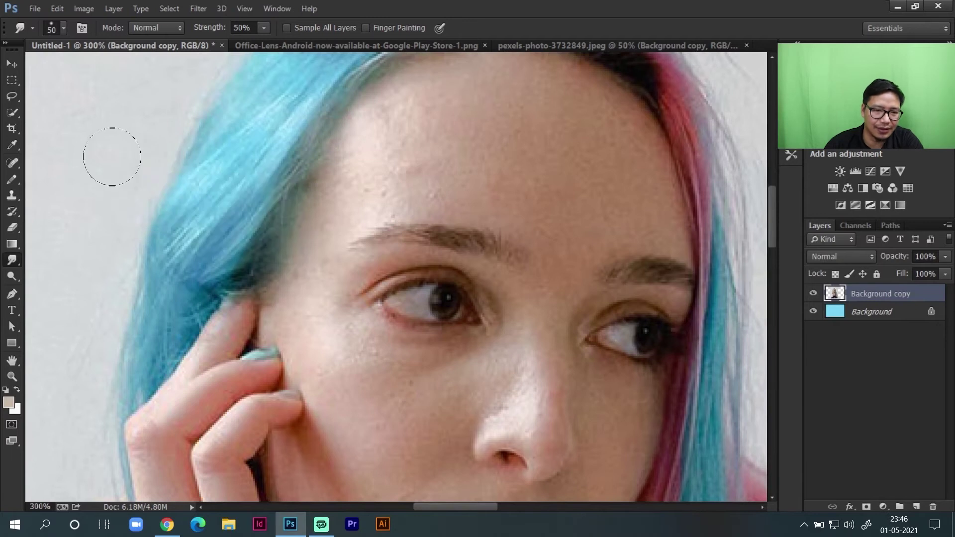
drag(167, 170, 183, 171)
key(ctrl+z)
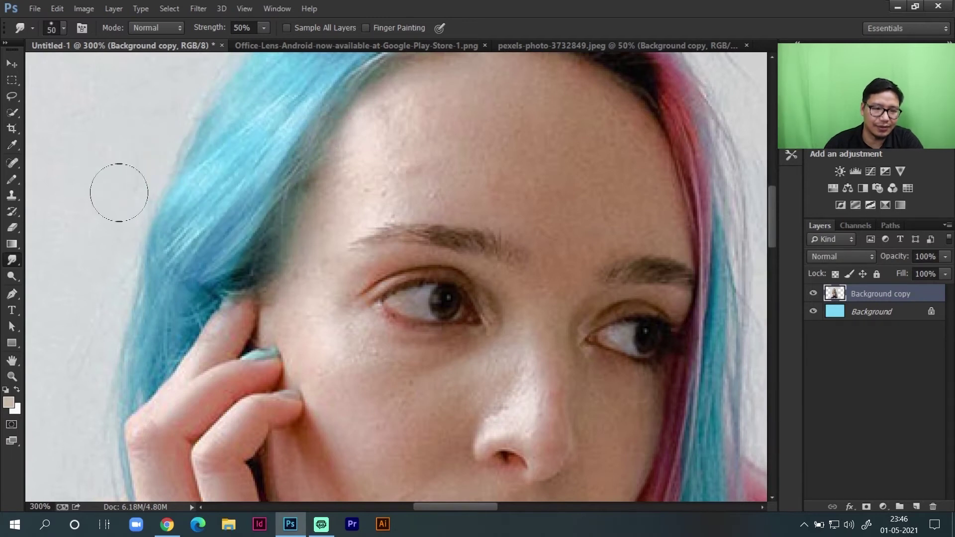
right_click(13, 261)
click(66, 258)
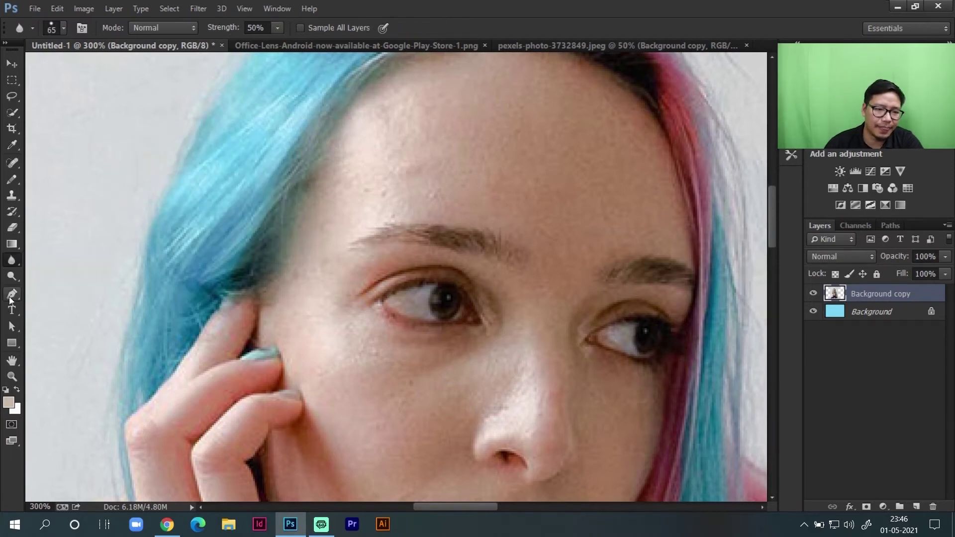
Lighten the skin under the eye, the eye itself and the blue hair with the Dodge Tool, undoing each stroke
click(13, 279)
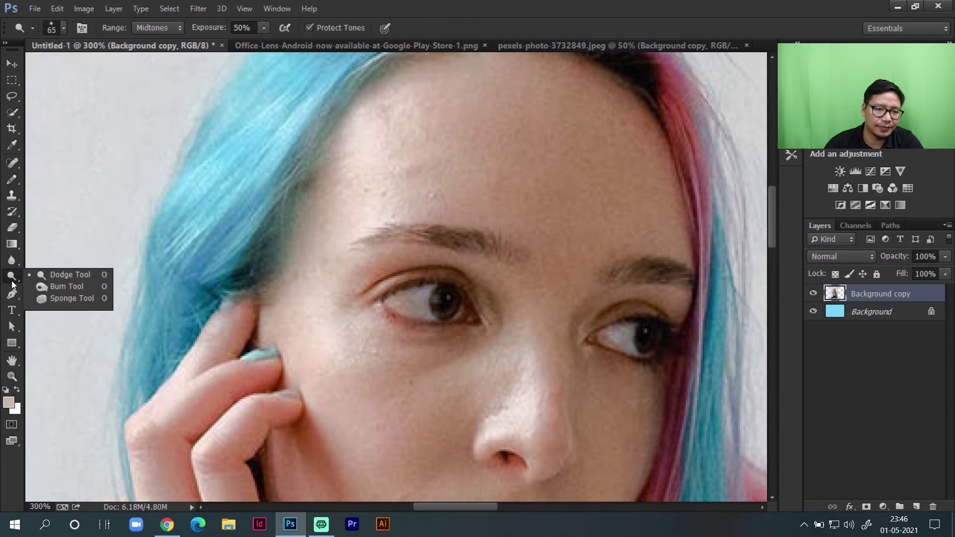
click(77, 275)
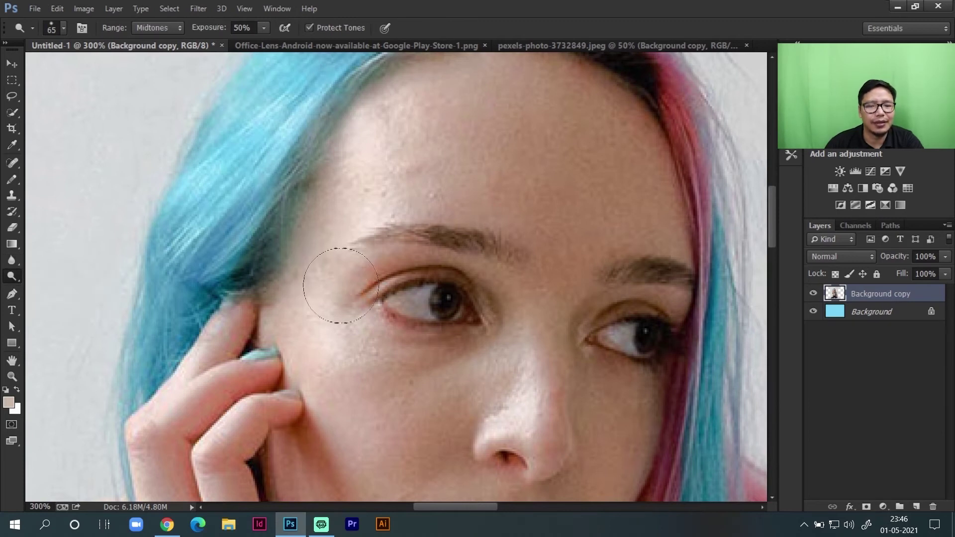
mouse_move(345, 323)
mouse_down()
mouse_move(518, 278)
mouse_move(496, 331)
mouse_move(388, 351)
mouse_up()
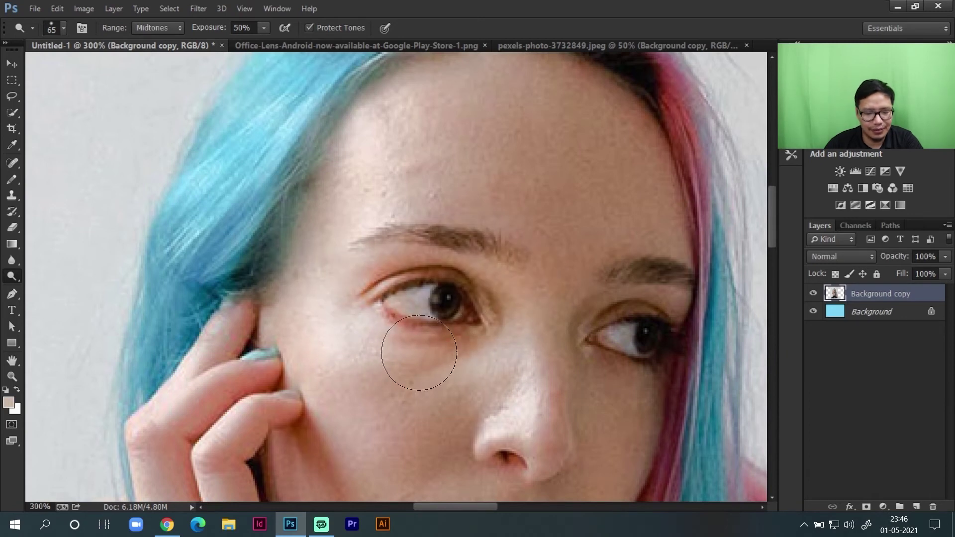
key(ctrl+z)
mouse_move(462, 308)
mouse_down()
mouse_move(430, 281)
mouse_move(395, 324)
mouse_move(423, 298)
mouse_up()
key(ctrl+z)
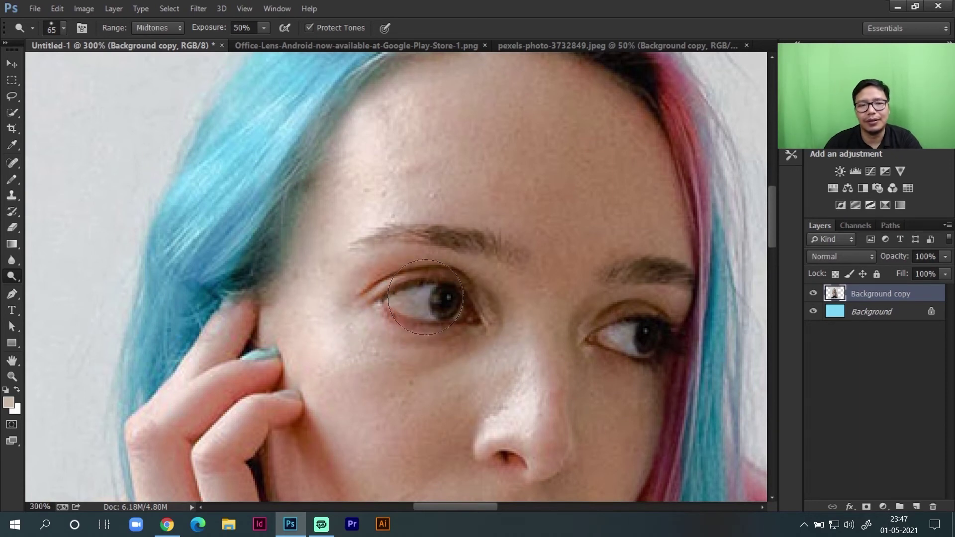
drag(268, 233, 85, 336)
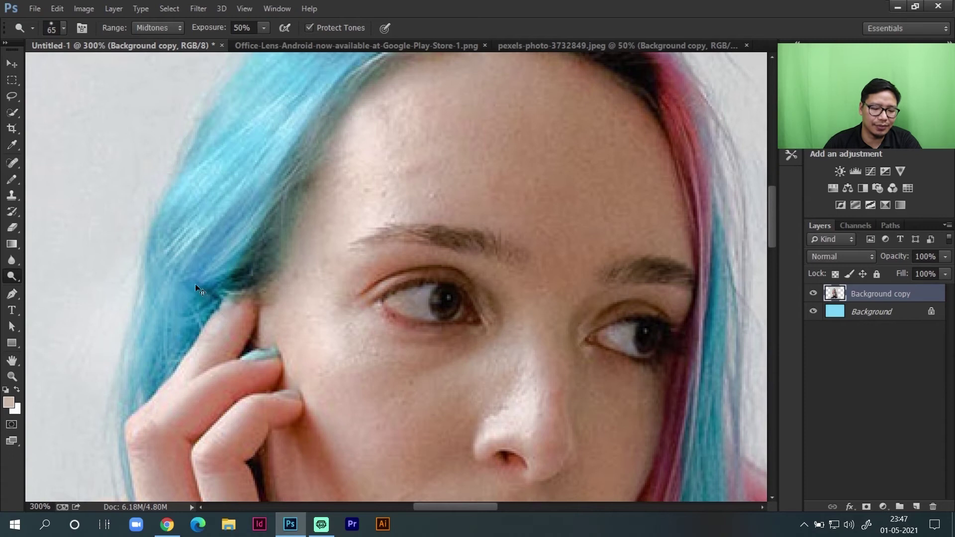
key(ctrl+z)
Darken the skin under and around the eye beside the raised hand with the Burn Tool, and undo it
right_click(12, 276)
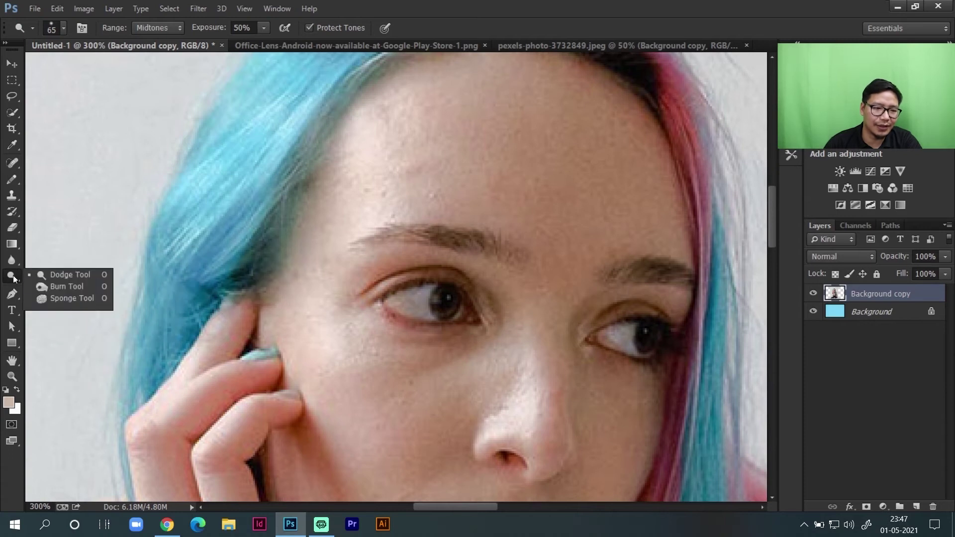
click(84, 286)
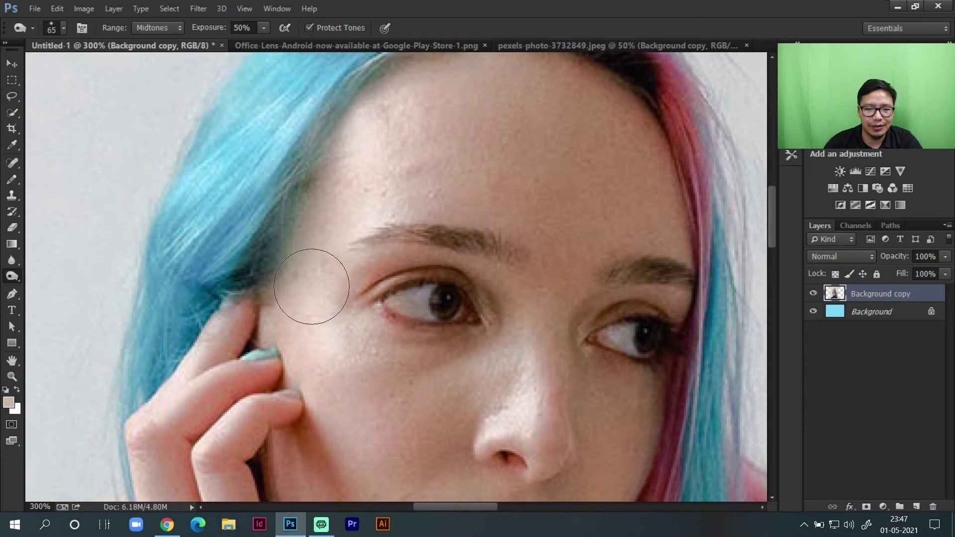
drag(348, 331, 437, 331)
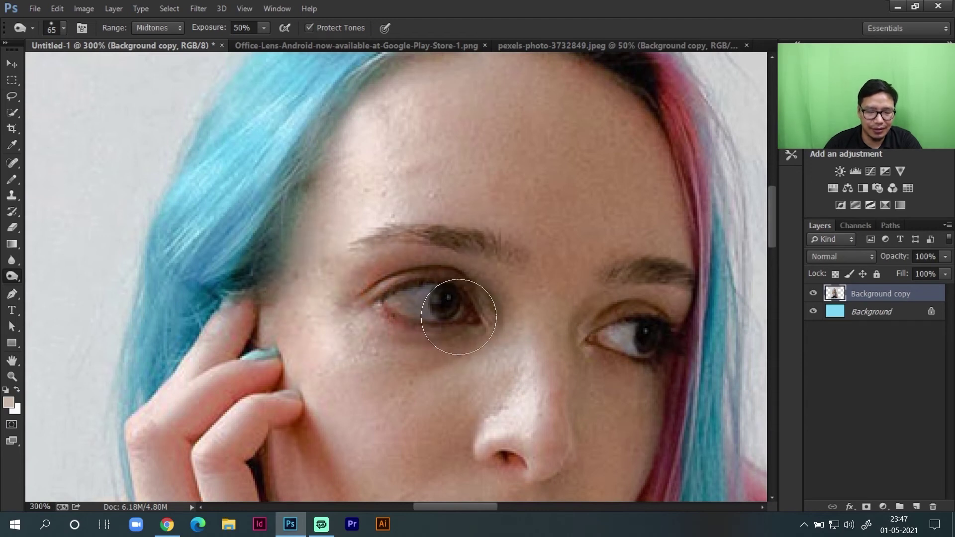
key(ctrl+z)
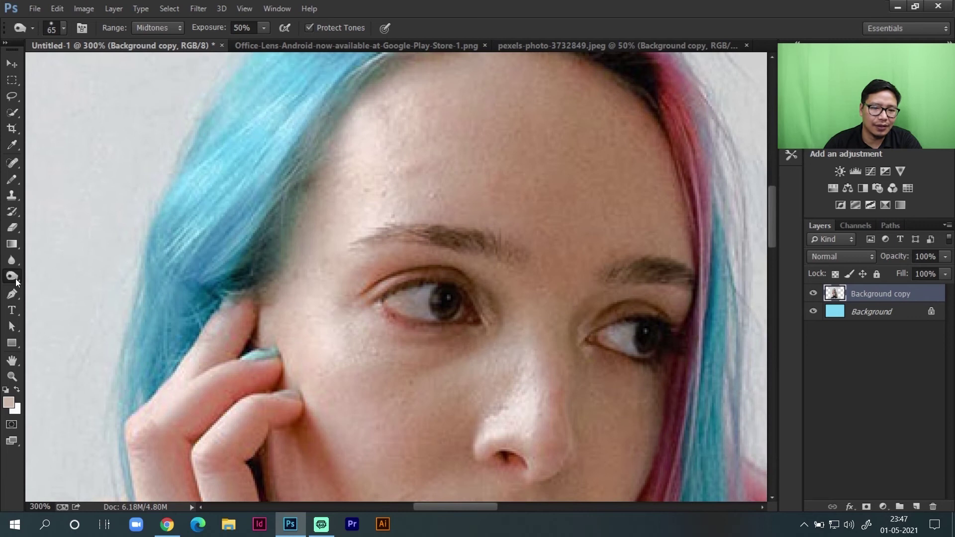
Desaturate the skin around the eye beside the raised hand with the Sponge Tool, and undo it
right_click(16, 279)
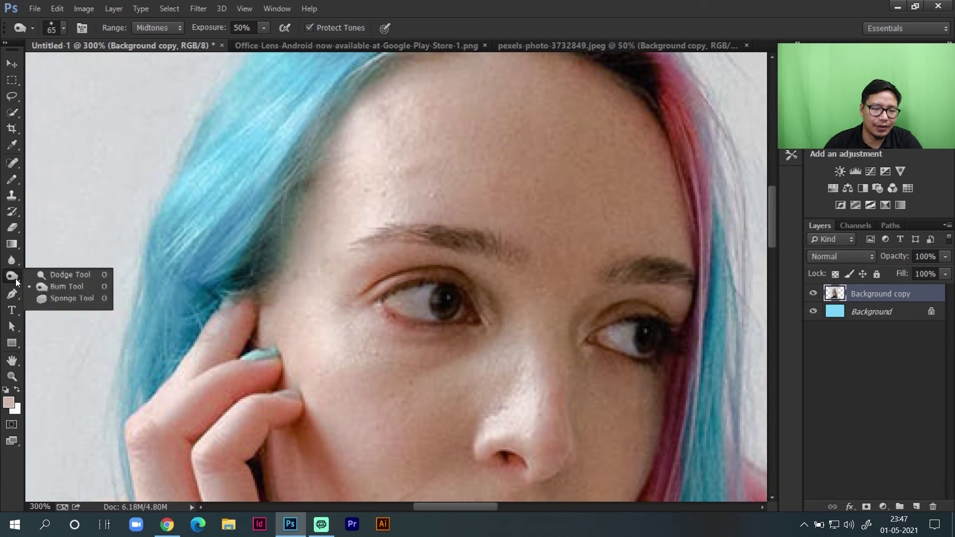
click(58, 298)
mouse_move(304, 298)
mouse_down()
mouse_move(379, 303)
mouse_move(444, 324)
mouse_up()
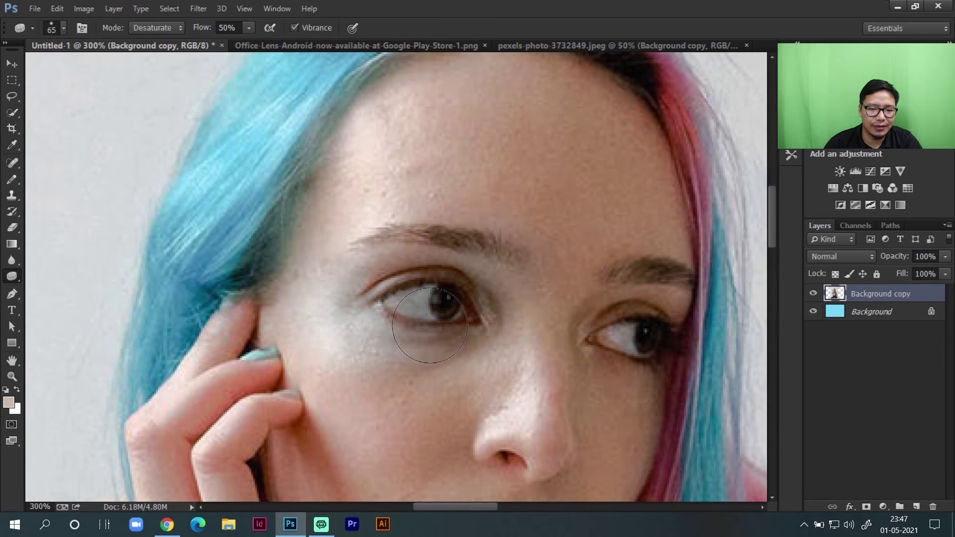
key(ctrl+z)
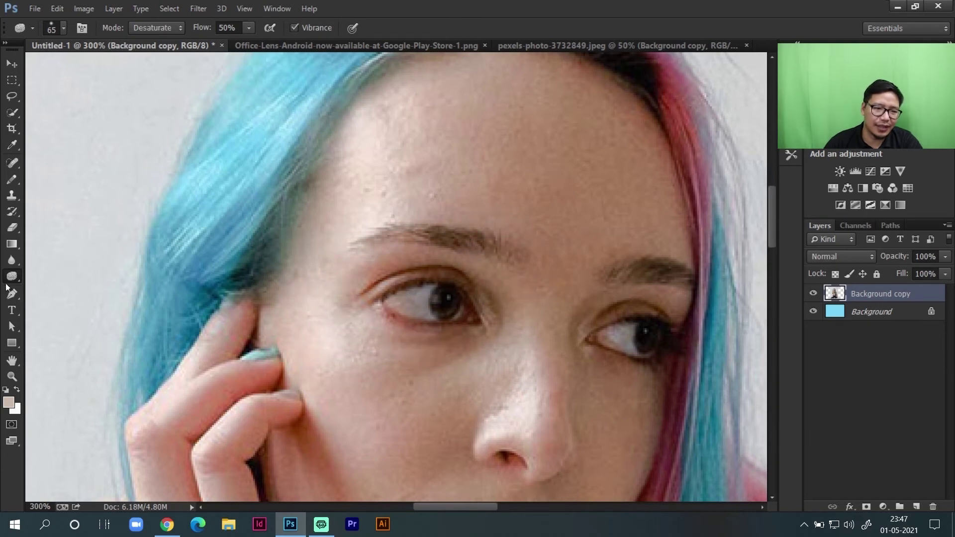
Restore the Dodge Tool in its group and draw a closed straight-sided path around the forehead and eye with the Pen Tool
right_click(13, 277)
click(68, 277)
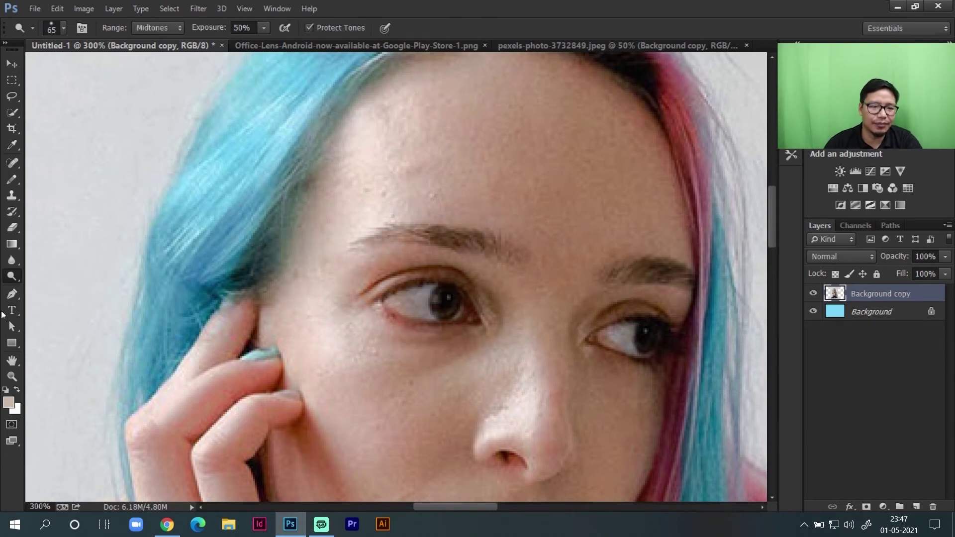
click(12, 294)
click(380, 211)
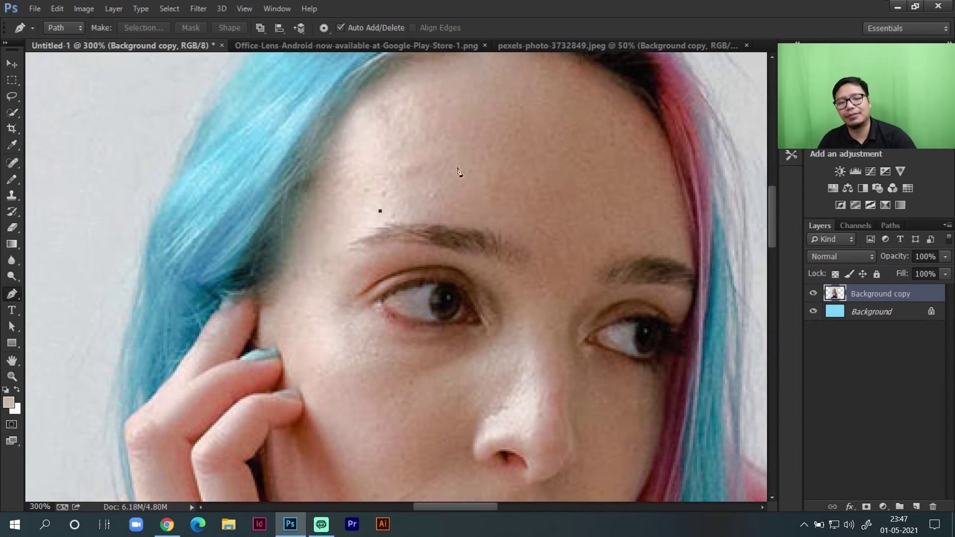
click(503, 122)
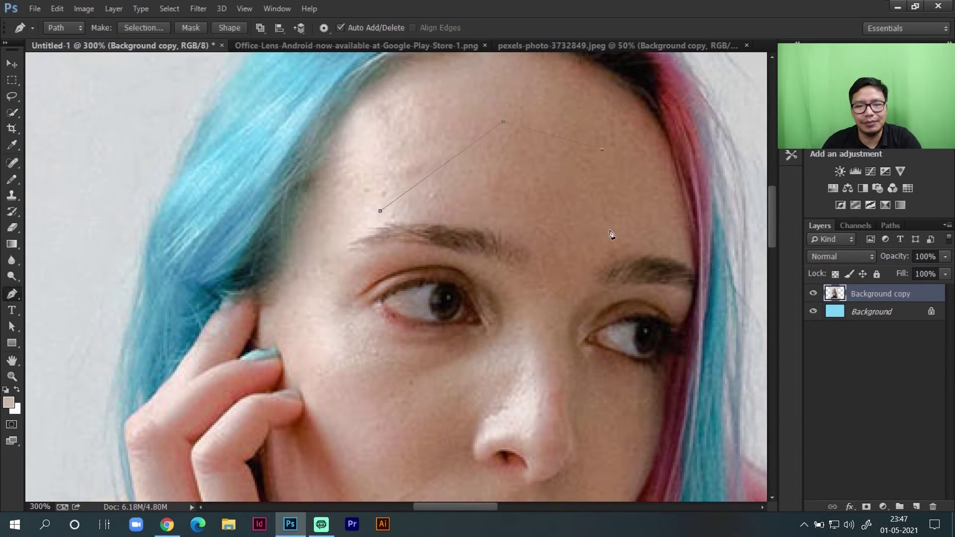
click(423, 403)
click(303, 327)
click(380, 211)
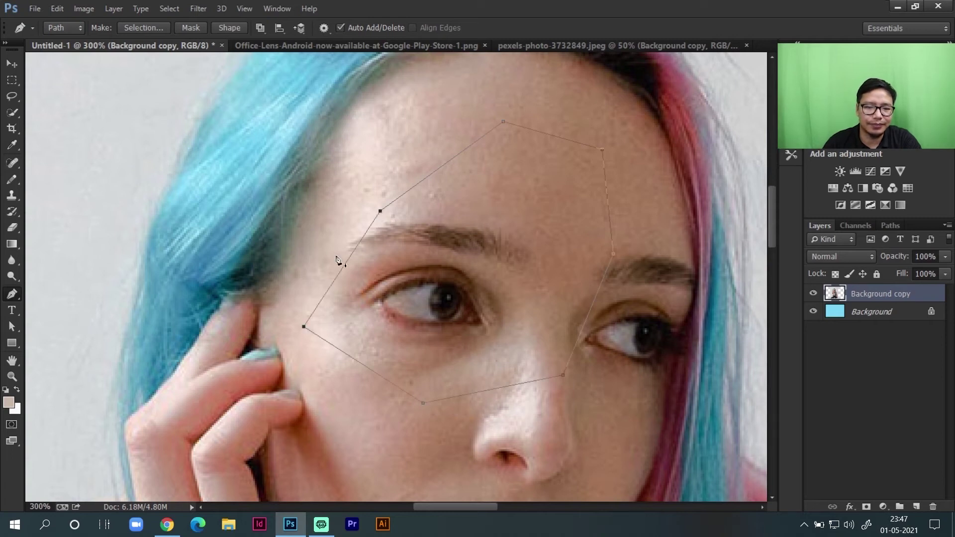
Delete the path's starting anchor point and add new anchor points on its eyebrow, forehead and cheek edges
click(380, 211)
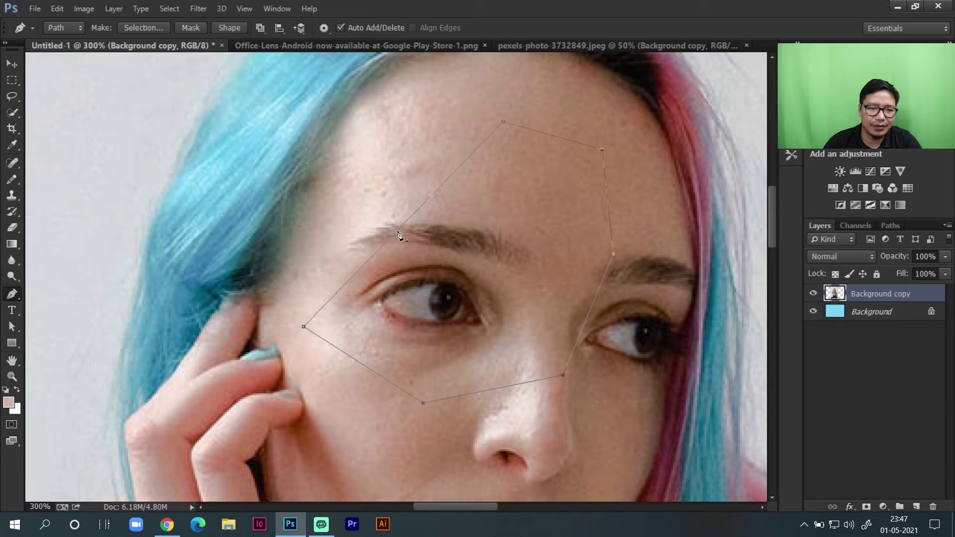
click(402, 228)
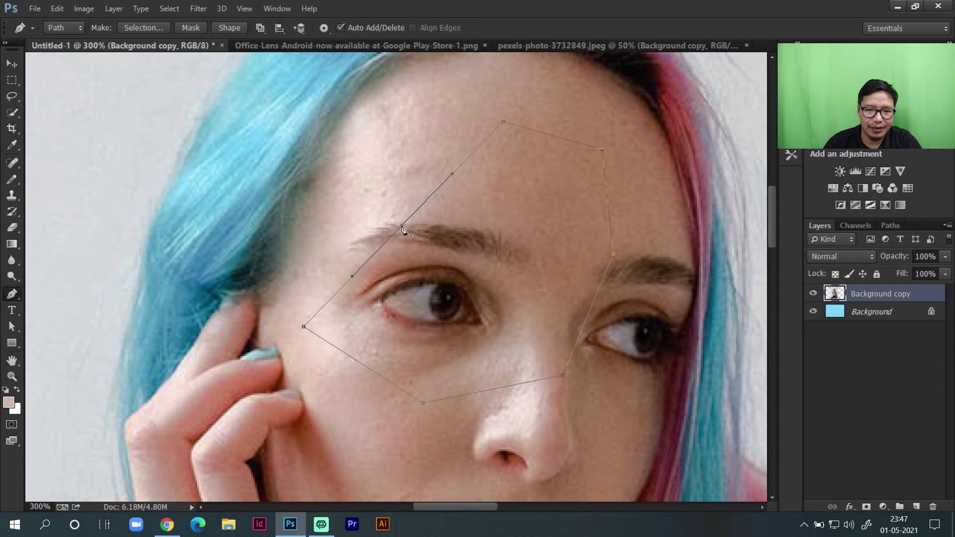
right_click(12, 295)
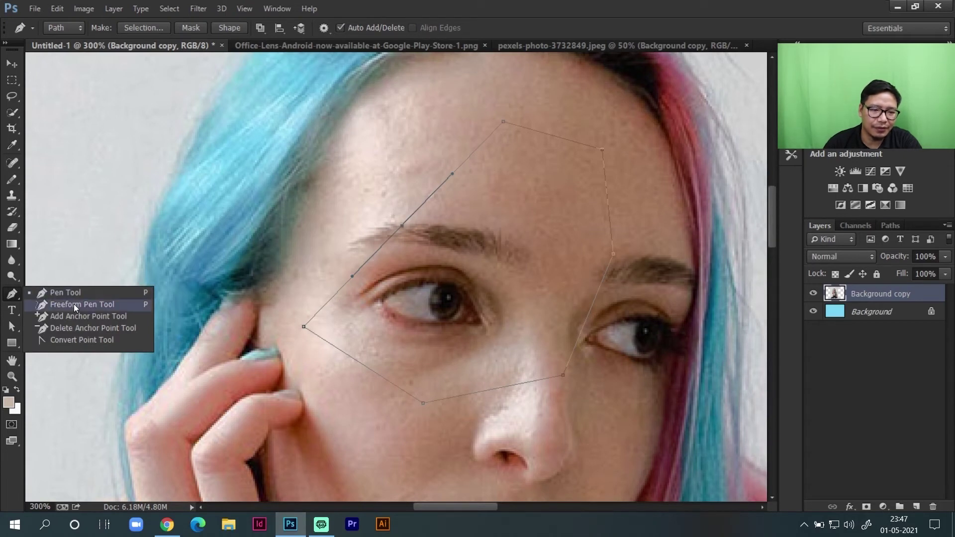
click(96, 318)
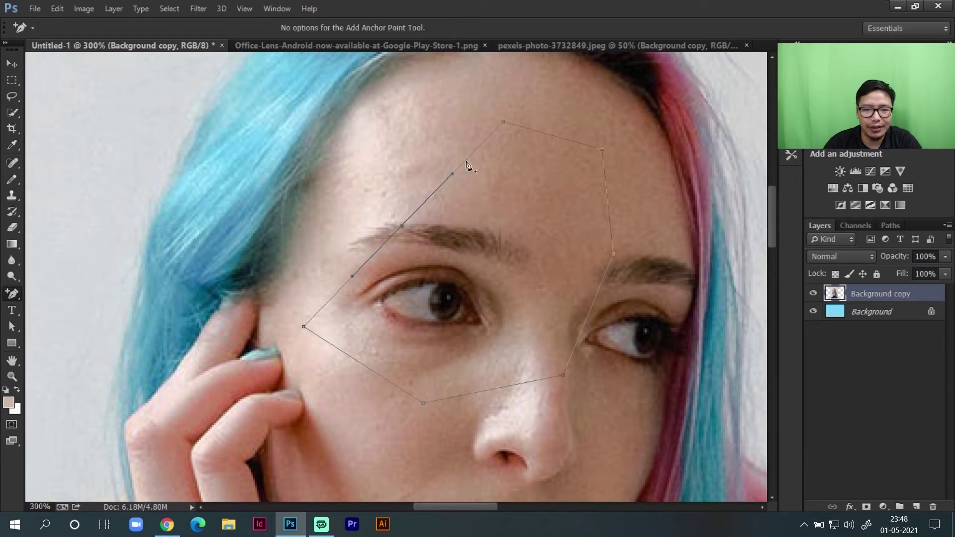
click(559, 138)
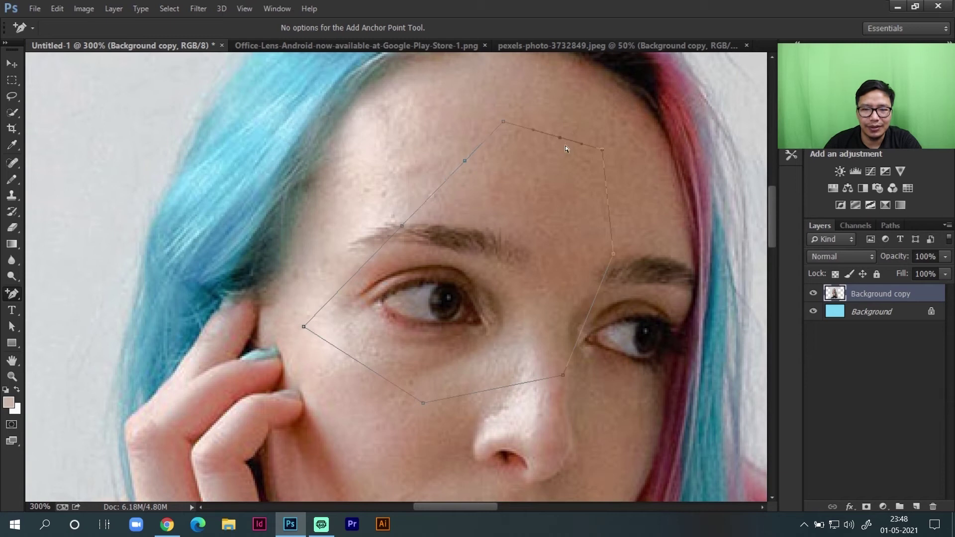
click(365, 366)
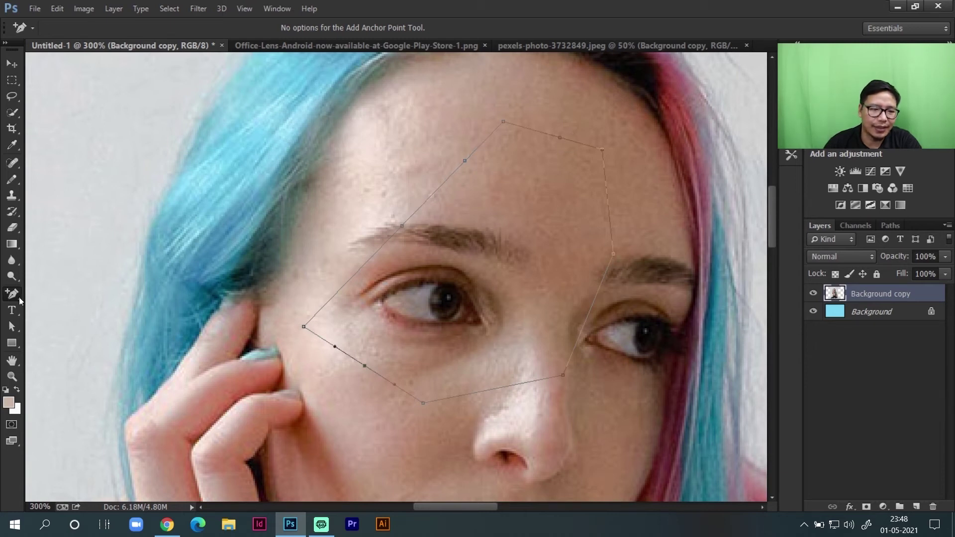
Remove the new anchor point on the cheek edge with the Delete Anchor Point Tool
right_click(20, 301)
click(76, 323)
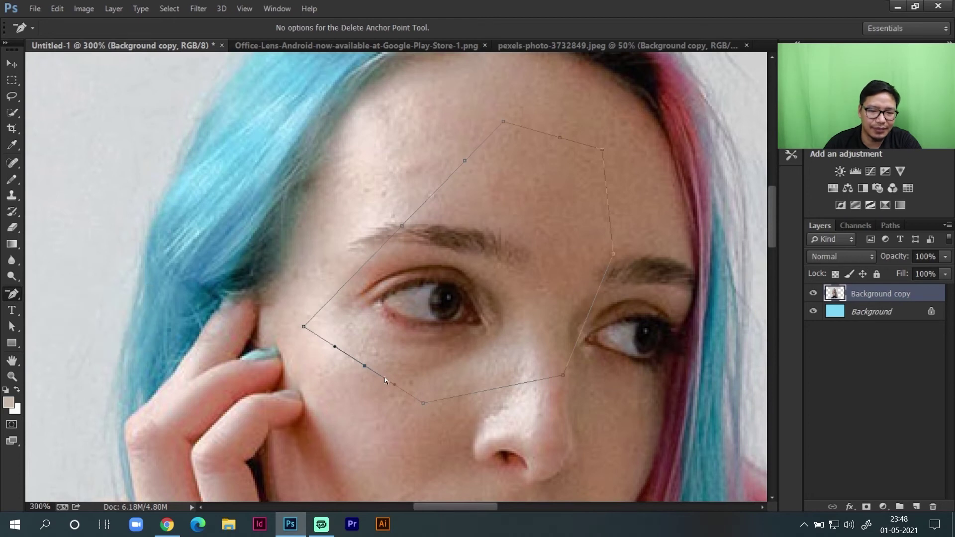
click(364, 366)
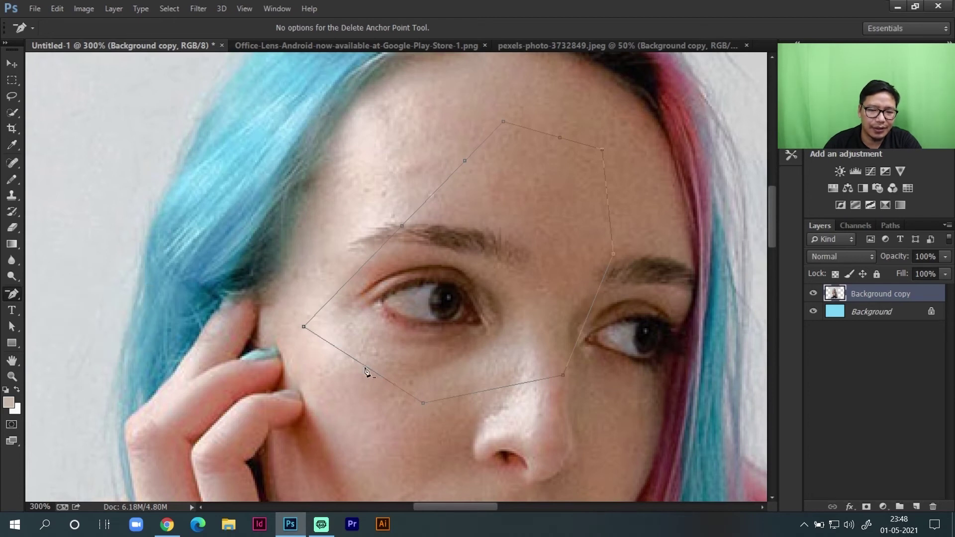
Curve the path at the eyebrow anchor and the forehead anchor above it with the Convert Point Tool, and restore the Pen Tool
right_click(14, 297)
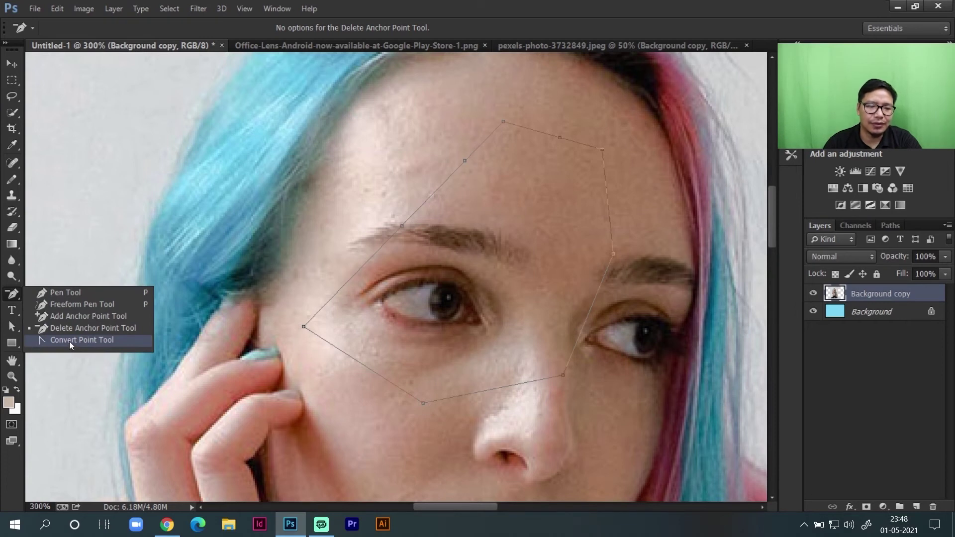
click(70, 340)
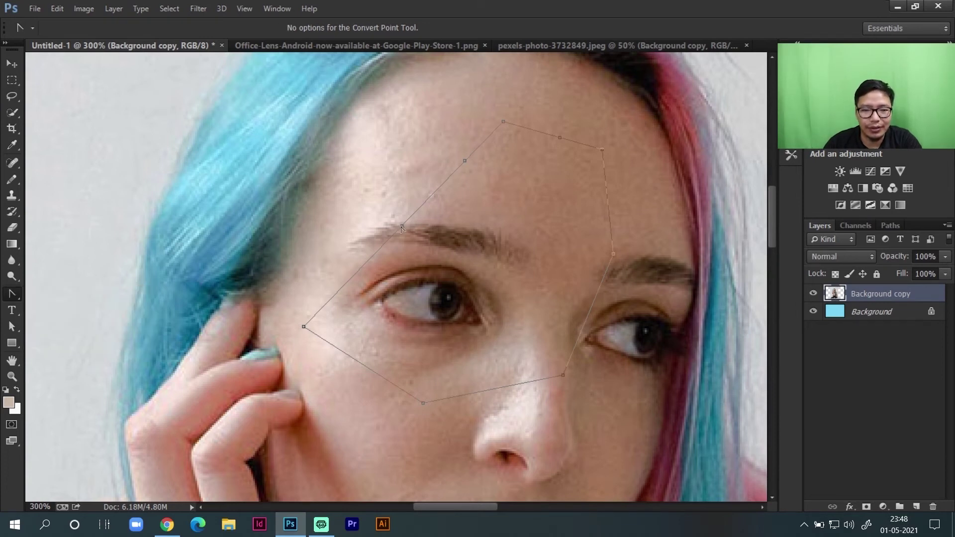
drag(402, 227, 376, 186)
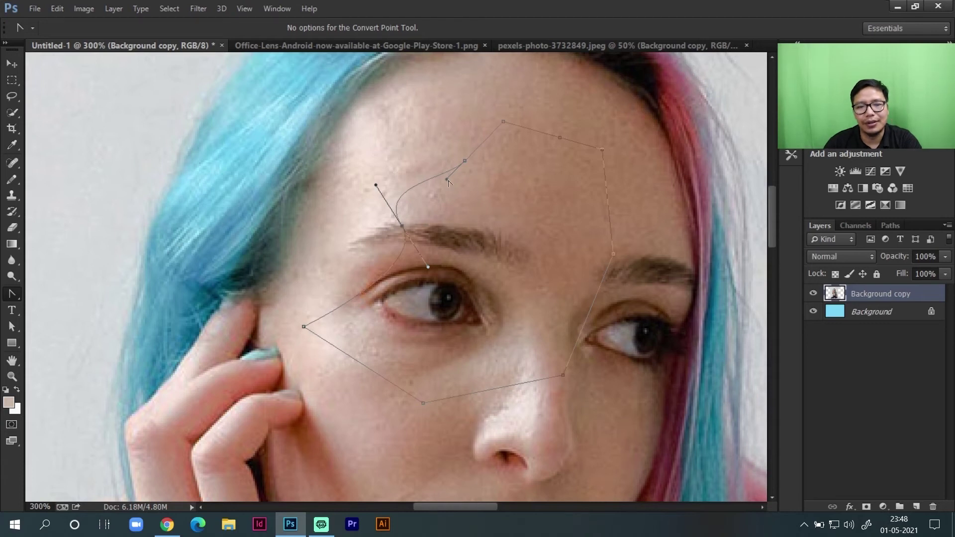
drag(426, 156, 461, 138)
drag(12, 293, 40, 299)
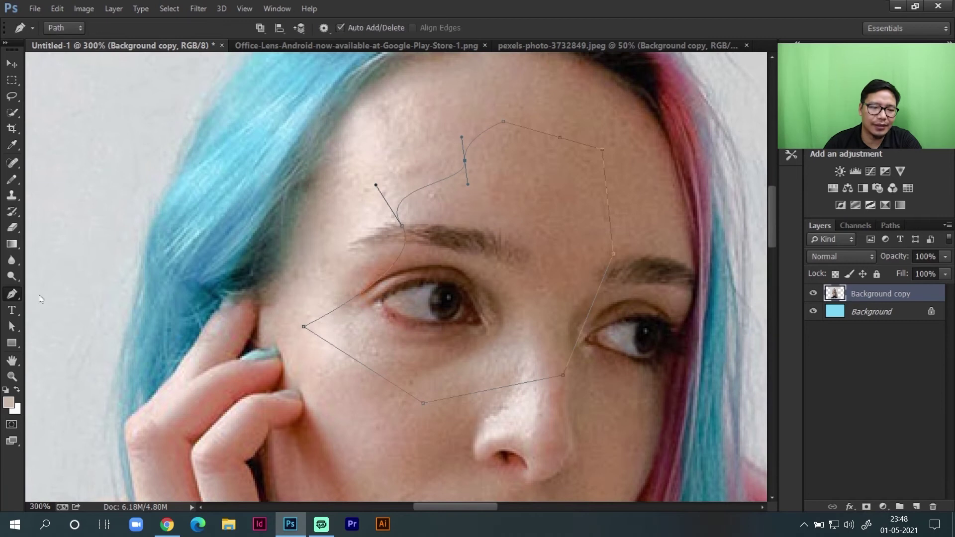
Move the whole path slightly up, and shift it down towards the raised hand with the Path Selection Tool
click(12, 330)
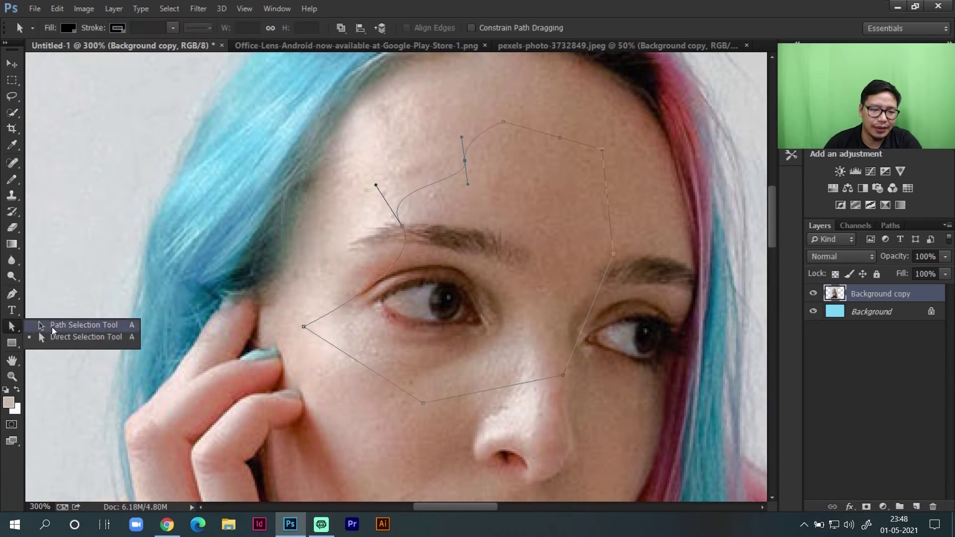
click(55, 337)
mouse_move(434, 186)
mouse_down()
mouse_move(409, 179)
mouse_move(438, 175)
mouse_up()
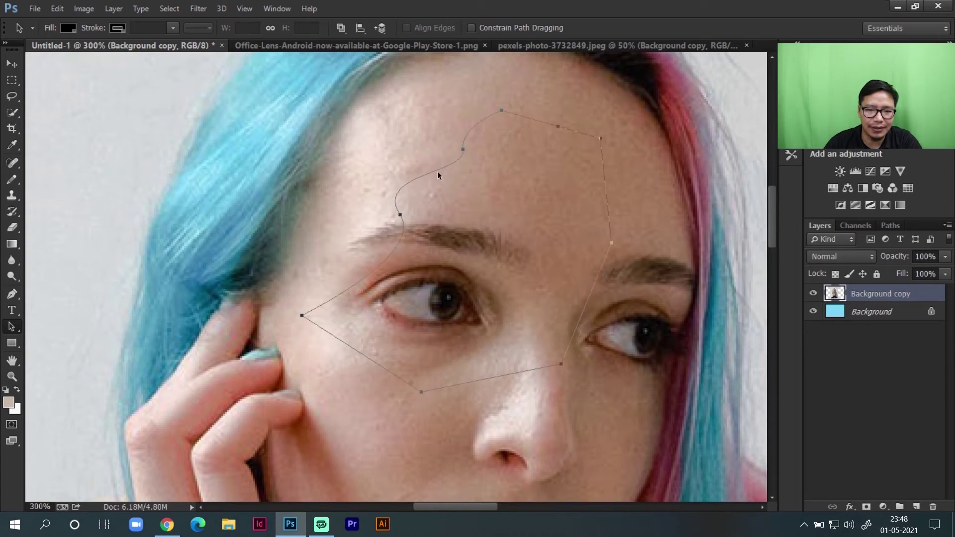
click(11, 327)
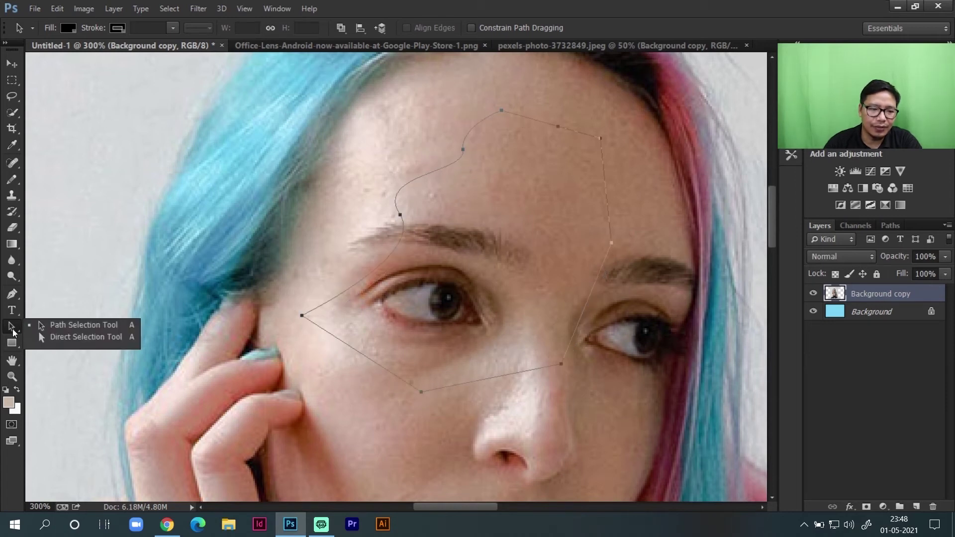
click(74, 338)
drag(400, 217, 380, 234)
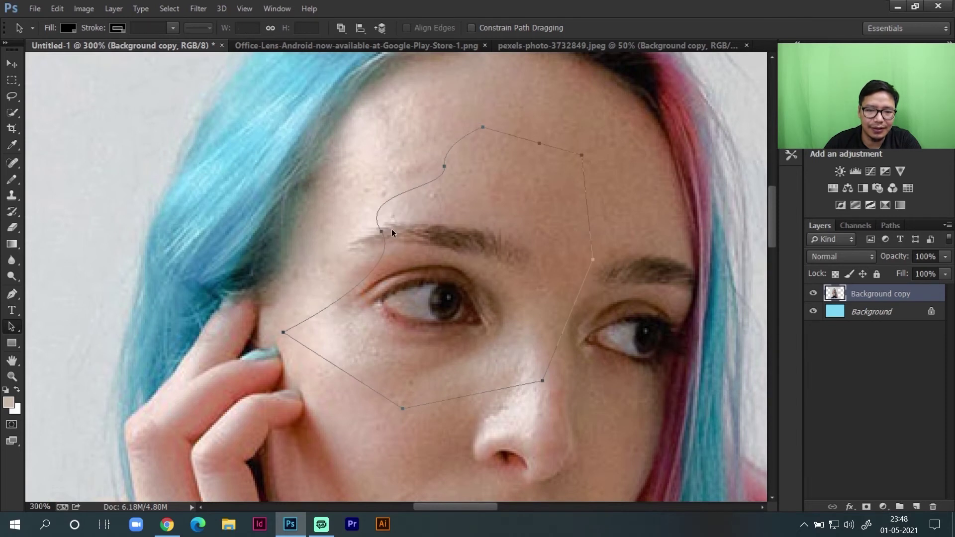
Pull the eyebrow anchor's direction handle towards the temple with the Direct Selection Tool
click(12, 326)
click(75, 324)
drag(381, 234, 314, 267)
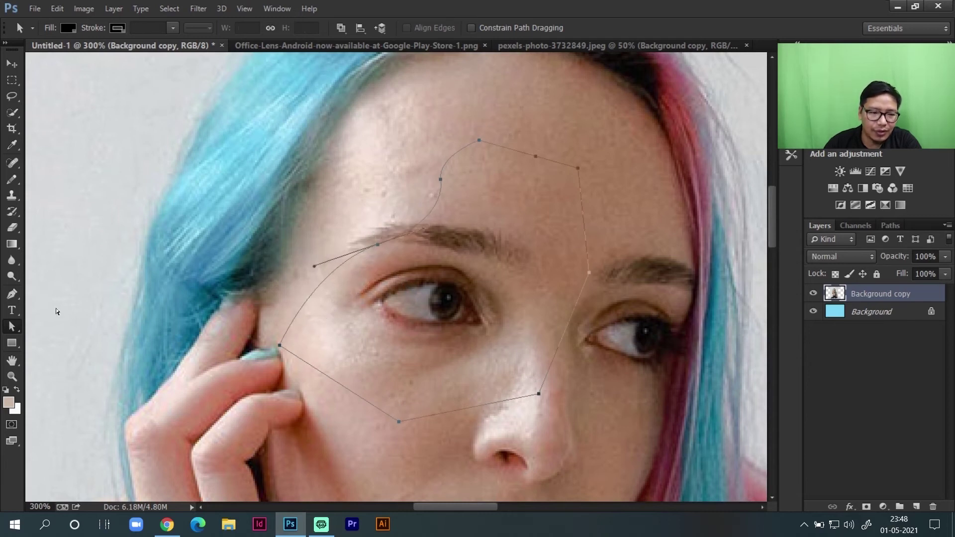
Redraw the eyebrow anchor's direction handles diagonally with the Convert Point Tool
click(12, 294)
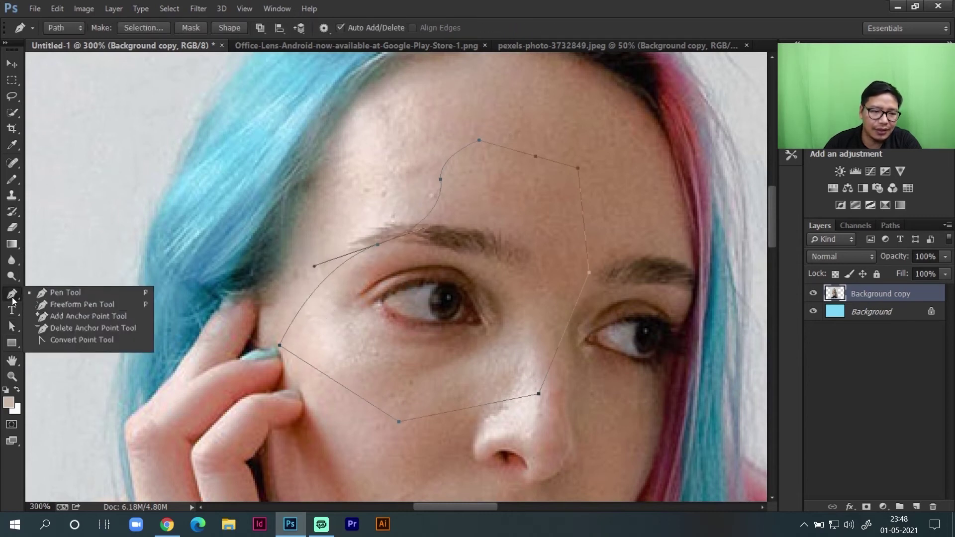
click(61, 341)
drag(378, 247, 402, 263)
Move the whole path up with the Path Selection Tool, and raise only the anchor above the eyebrow with the Direct Selection Tool
drag(13, 330, 38, 335)
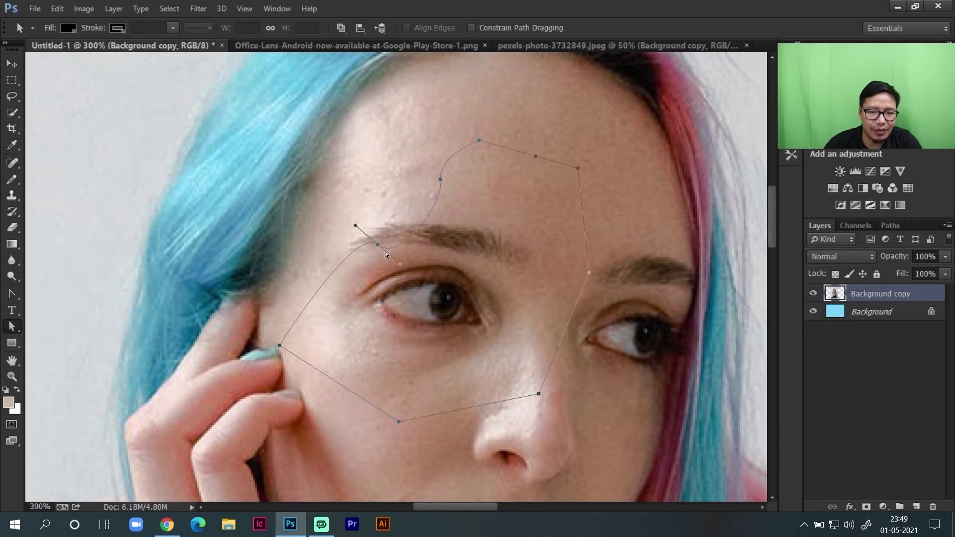
drag(378, 247, 382, 211)
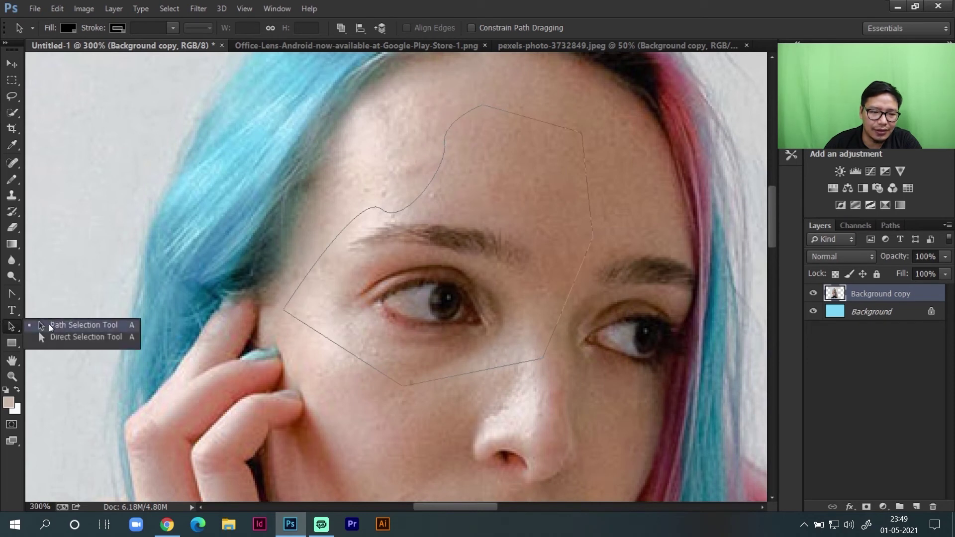
click(52, 326)
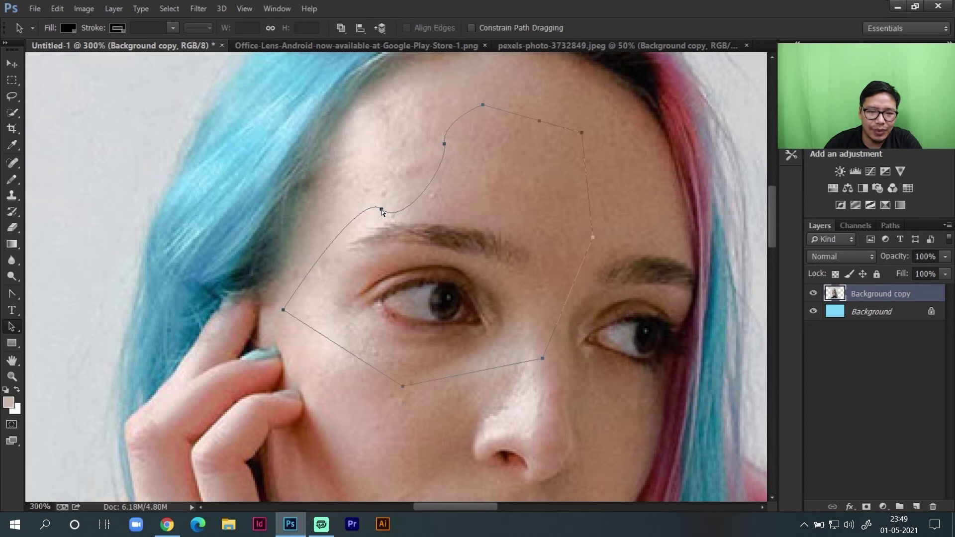
mouse_move(382, 209)
mouse_down()
mouse_move(387, 172)
mouse_move(376, 191)
mouse_up()
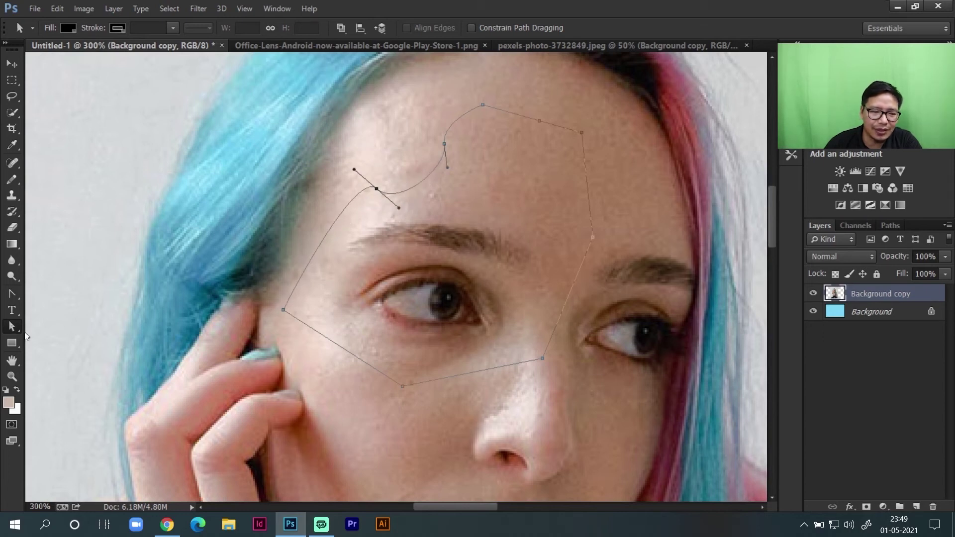
Shift the whole path slightly down, and move only the anchor above the eyebrow towards the temple
click(18, 332)
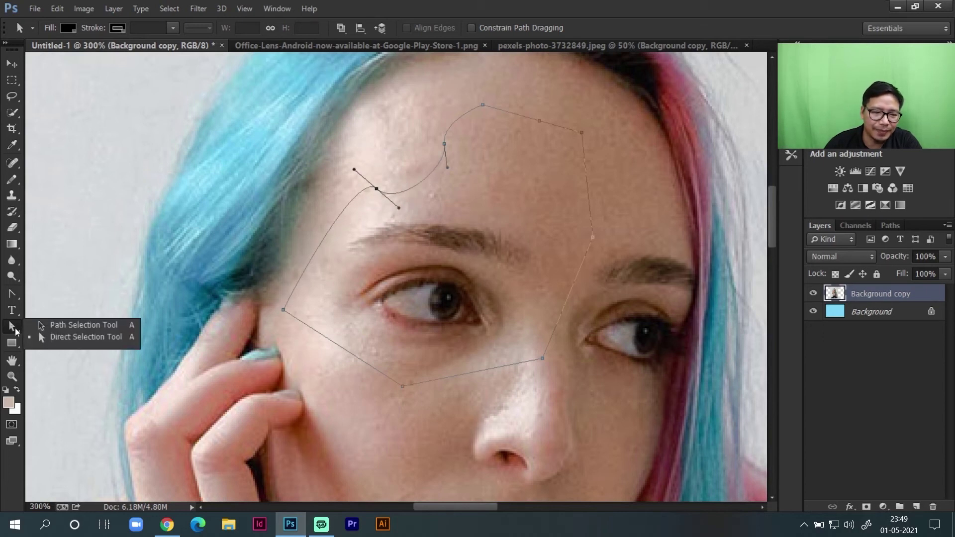
click(77, 336)
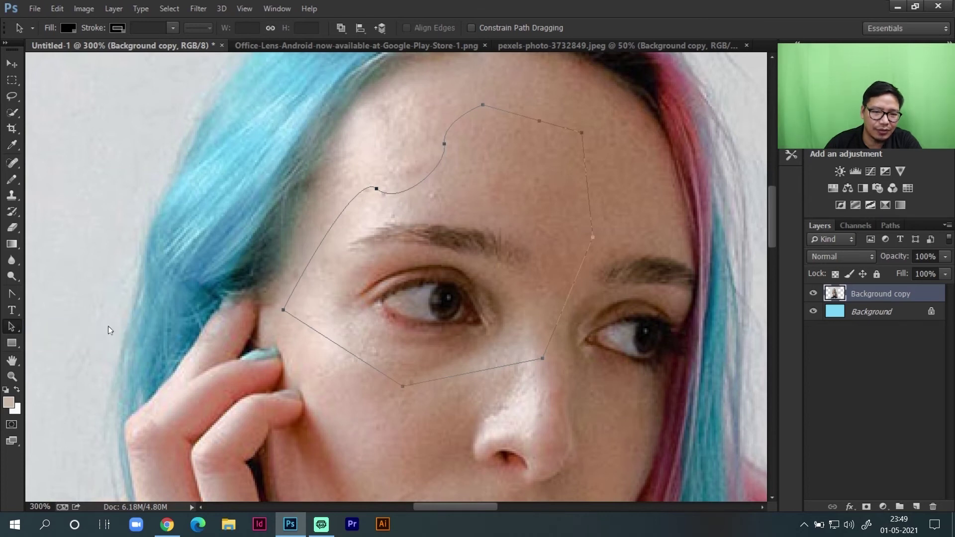
click(378, 189)
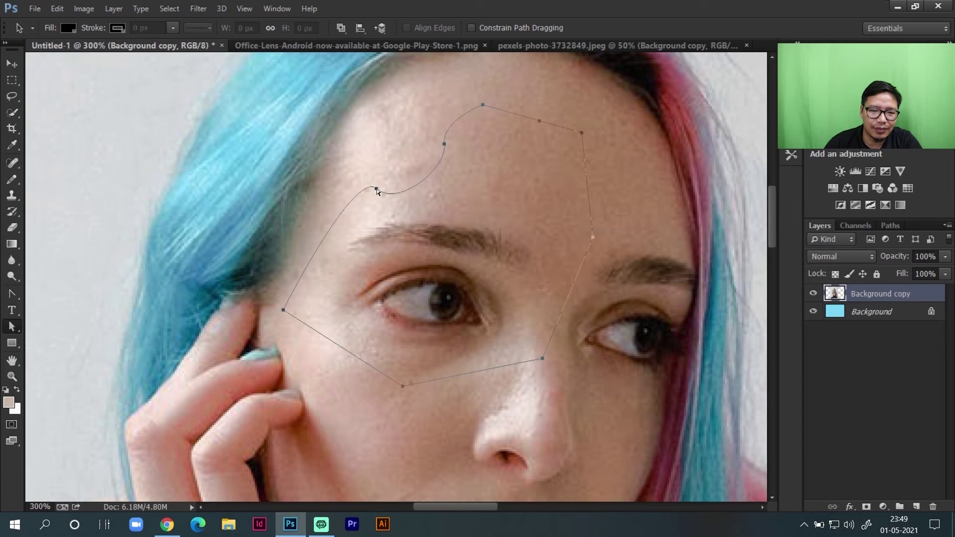
mouse_move(378, 189)
mouse_down()
mouse_move(368, 201)
mouse_move(375, 227)
mouse_move(380, 192)
mouse_move(367, 216)
mouse_move(370, 186)
mouse_up()
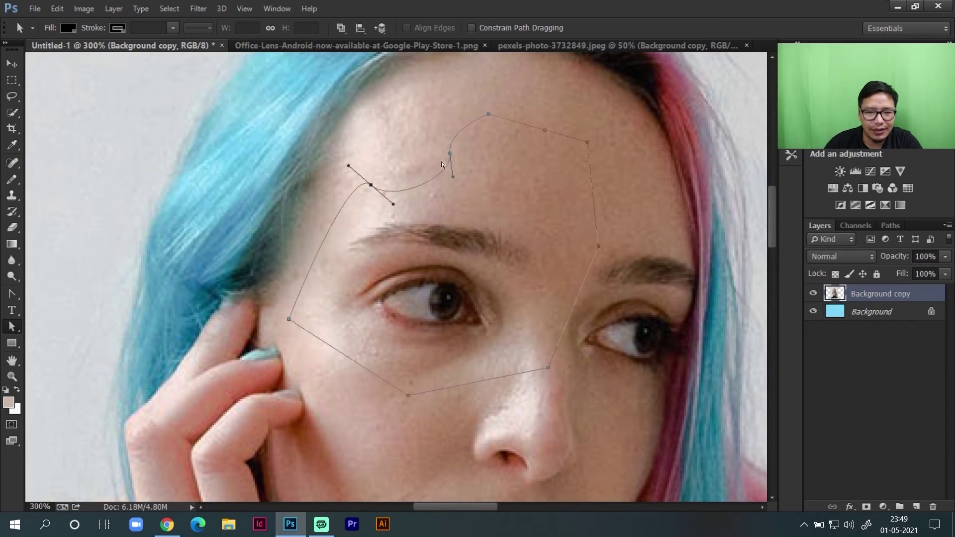
Raise the next curved forehead anchor, pull its neighbour down to the eyebrow's inner end, and reselect the path
drag(453, 179, 445, 123)
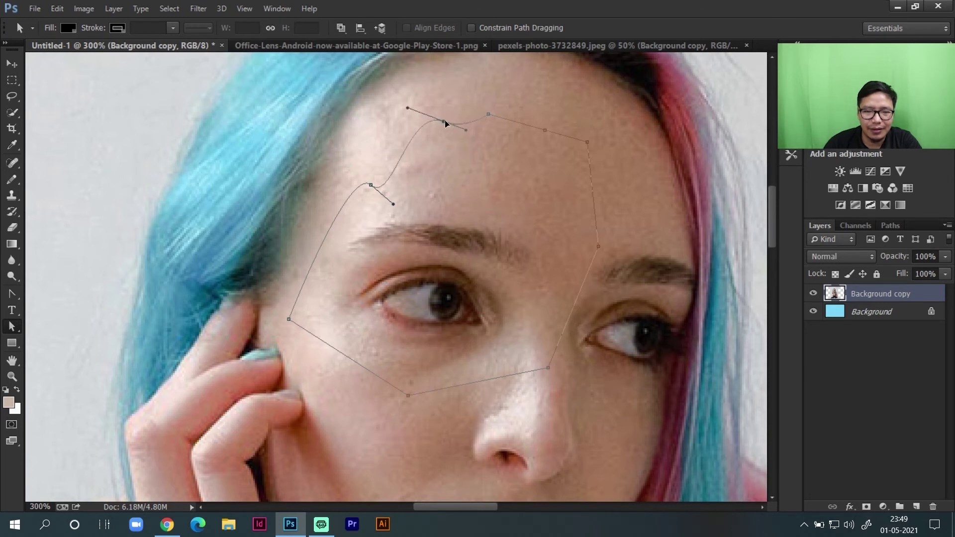
key(Escape)
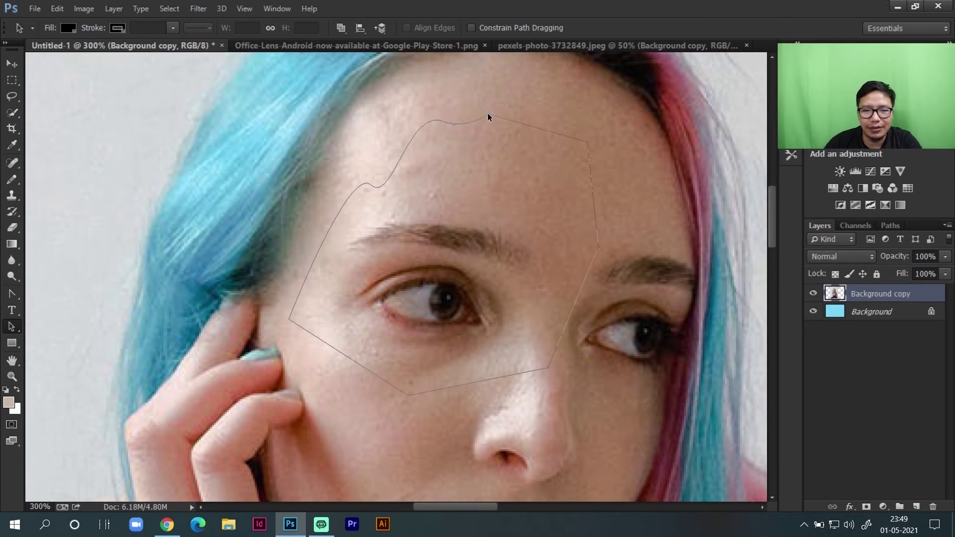
drag(490, 118, 484, 227)
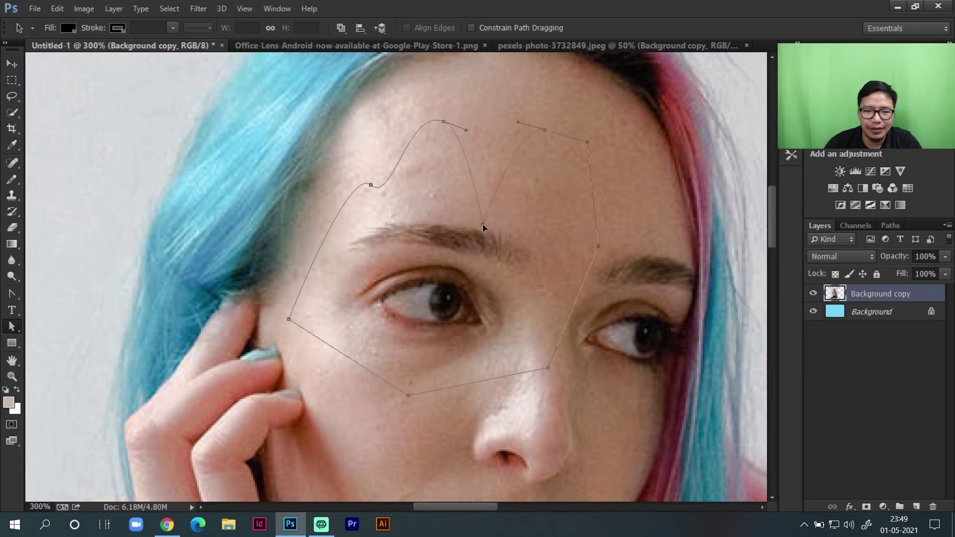
click(444, 183)
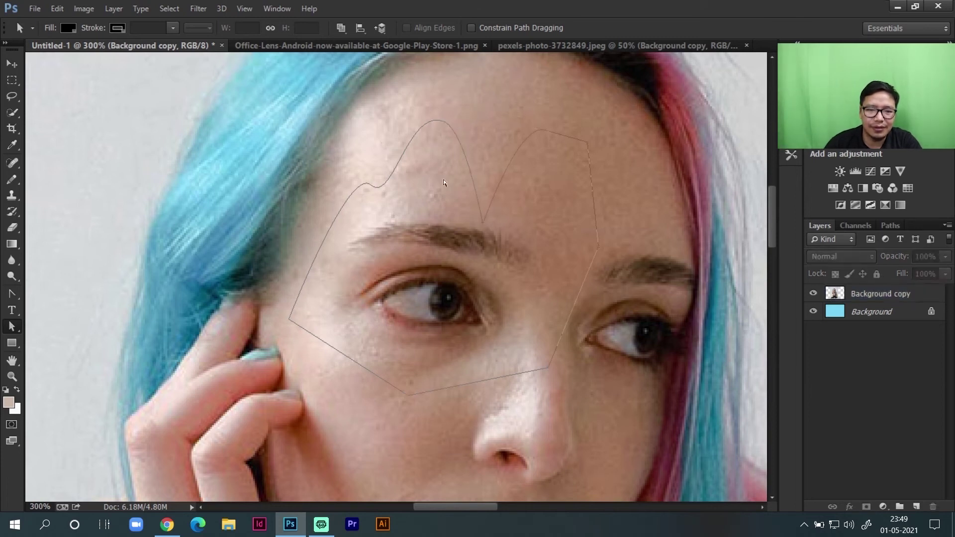
click(518, 130)
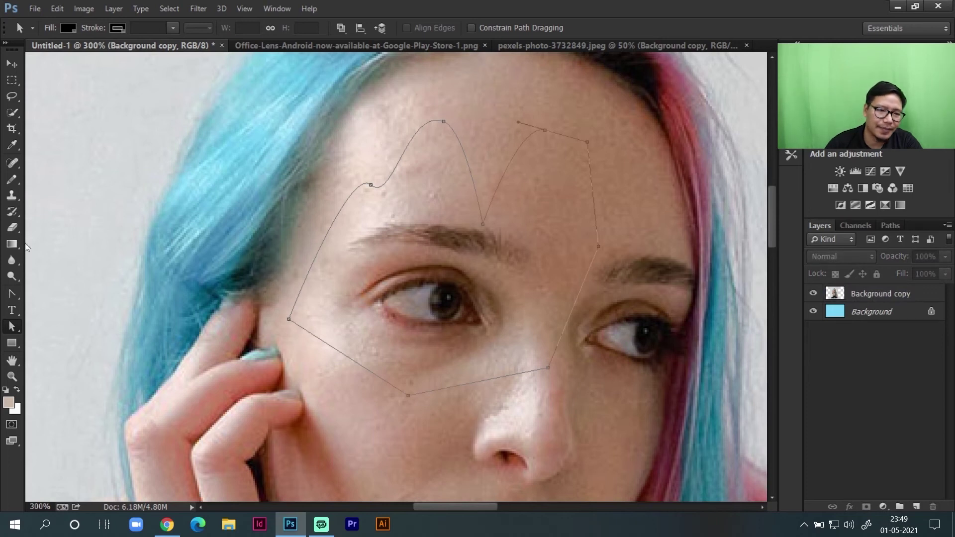
Try dragging the path anchor nearest the temple down towards the eyebrow, and undo the move
drag(360, 165, 351, 250)
key(ctrl+z)
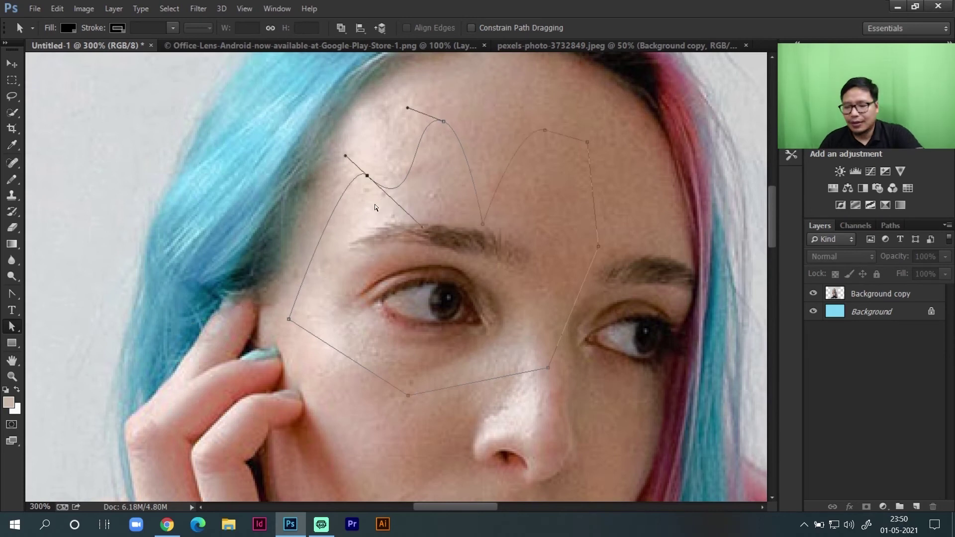
key(z)
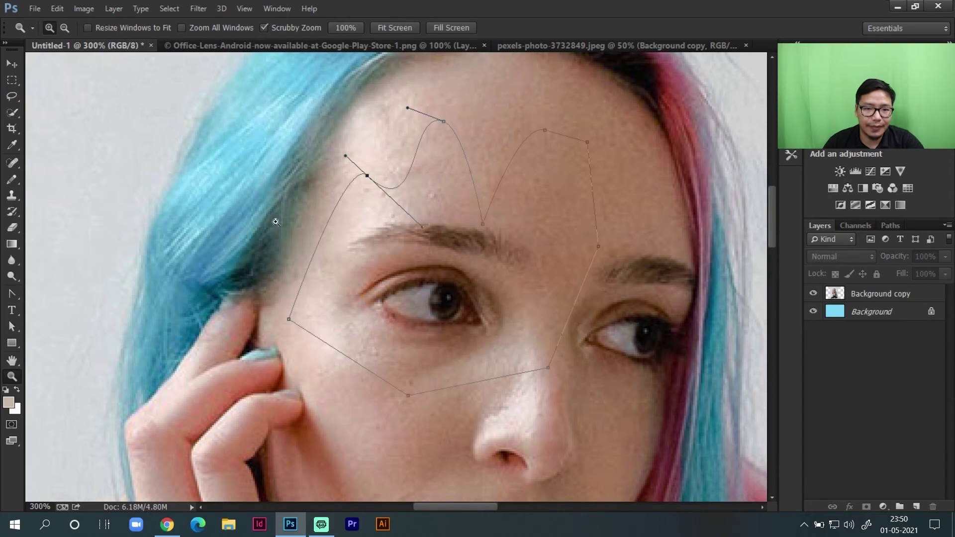
Add the horizontal text "old is gold" beside the woman's head, with the whole image fitted in view
key(t)
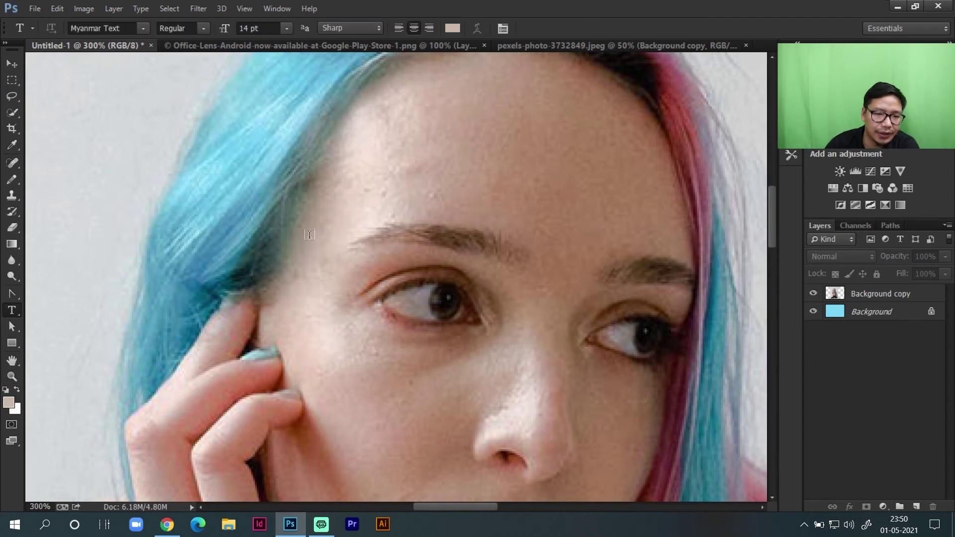
key(ctrl+0)
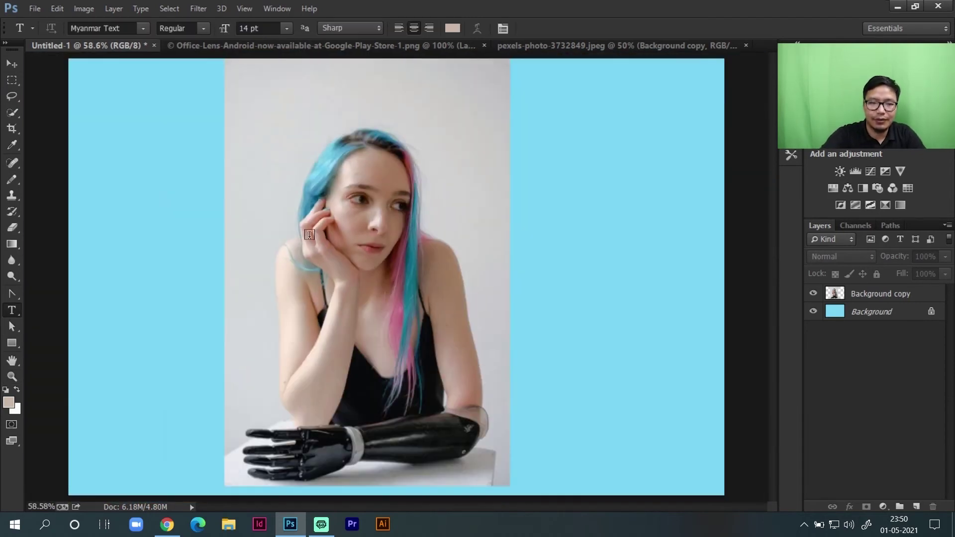
click(237, 157)
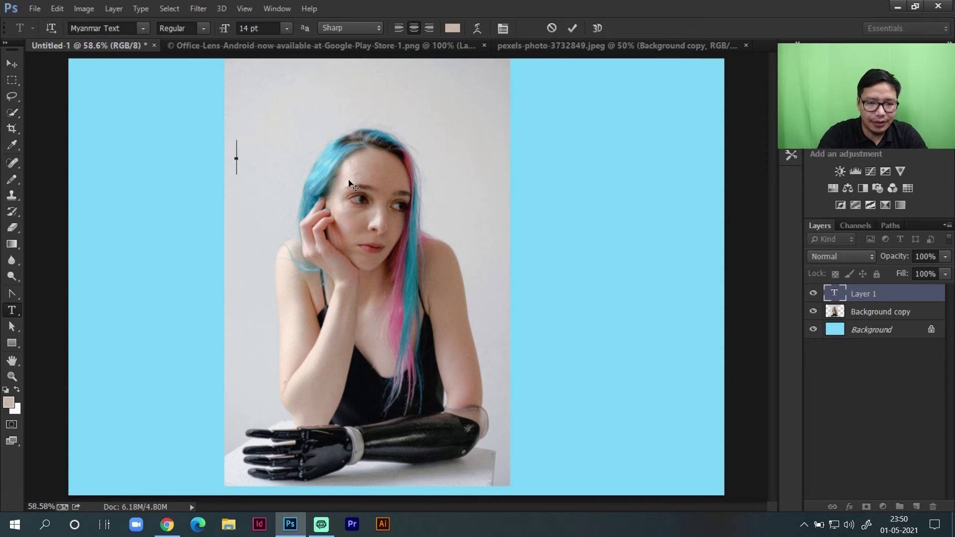
text(old is gold)
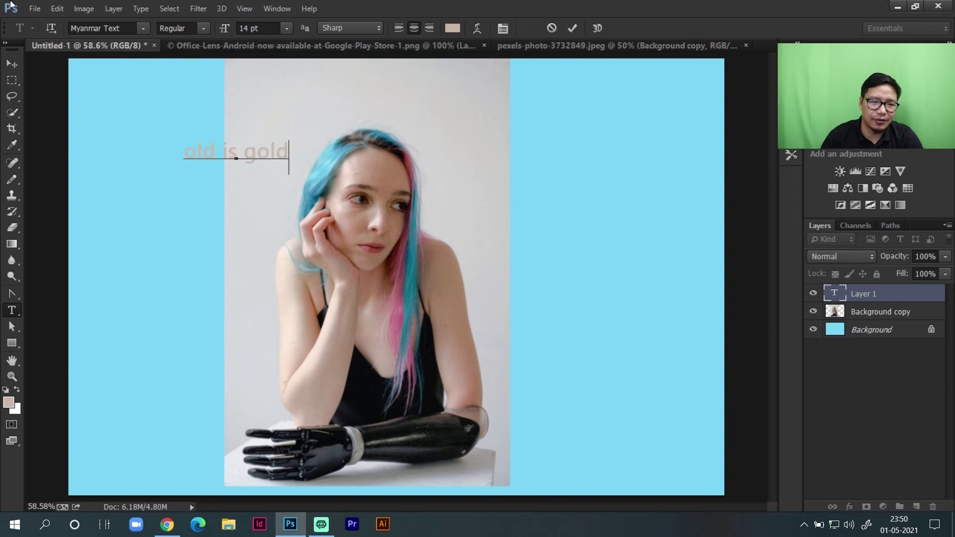
click(11, 65)
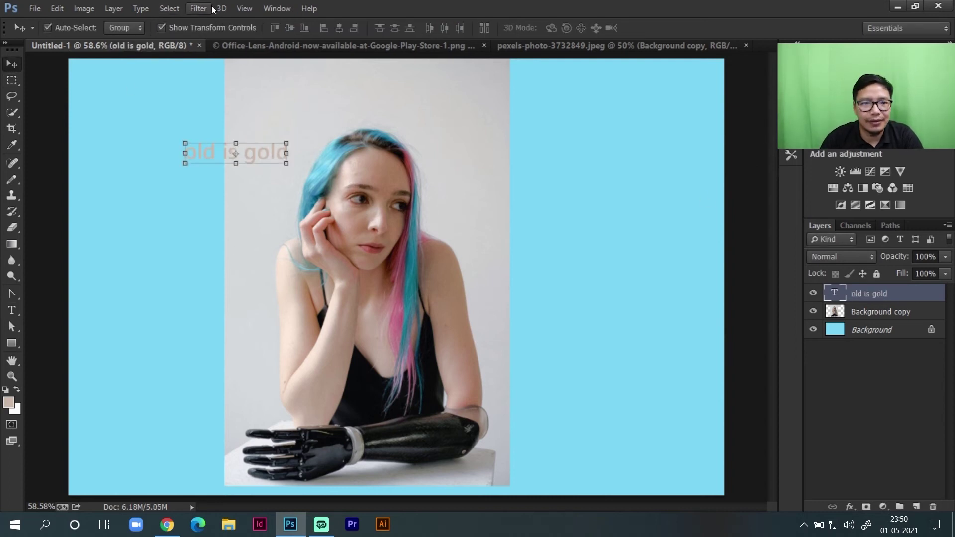
Show the character settings and move the "old is gold" text above the woman's head
click(277, 8)
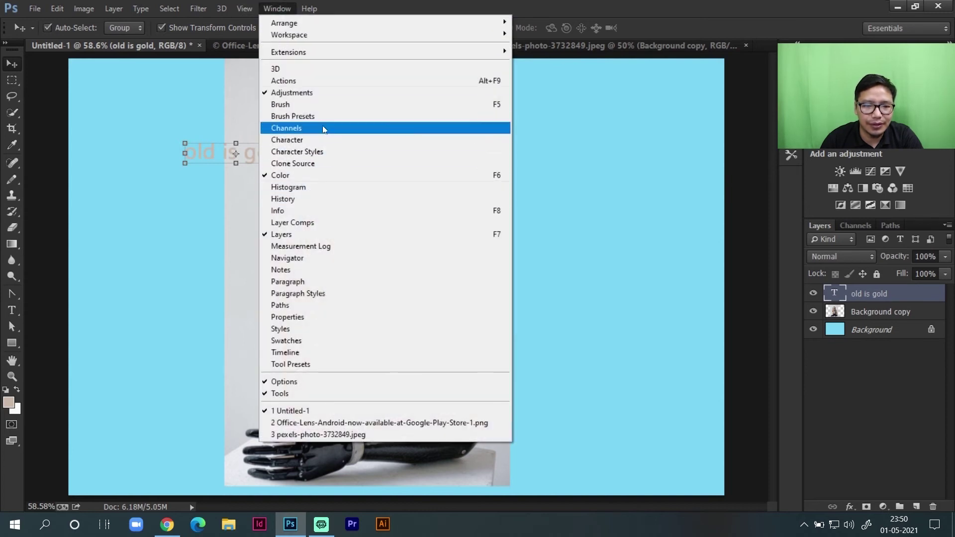
click(326, 139)
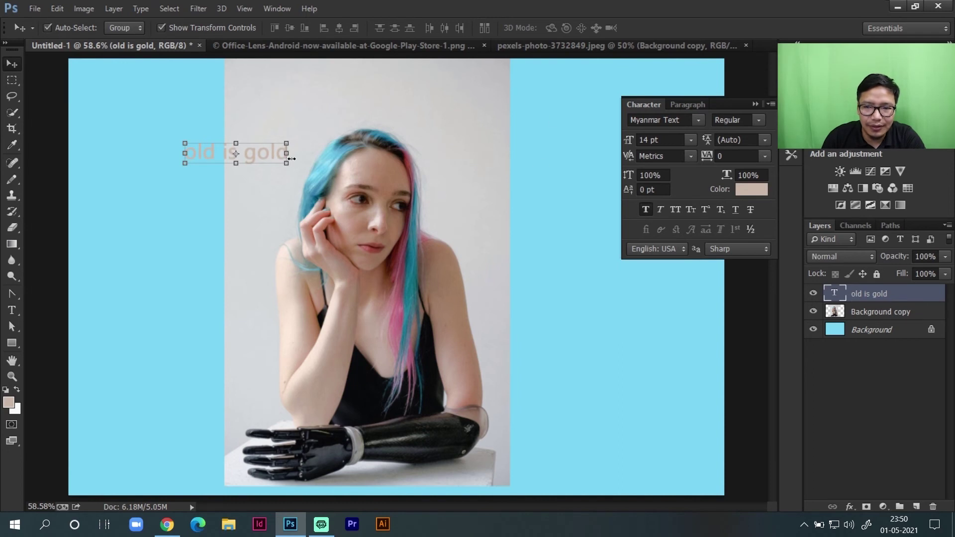
drag(275, 158, 383, 107)
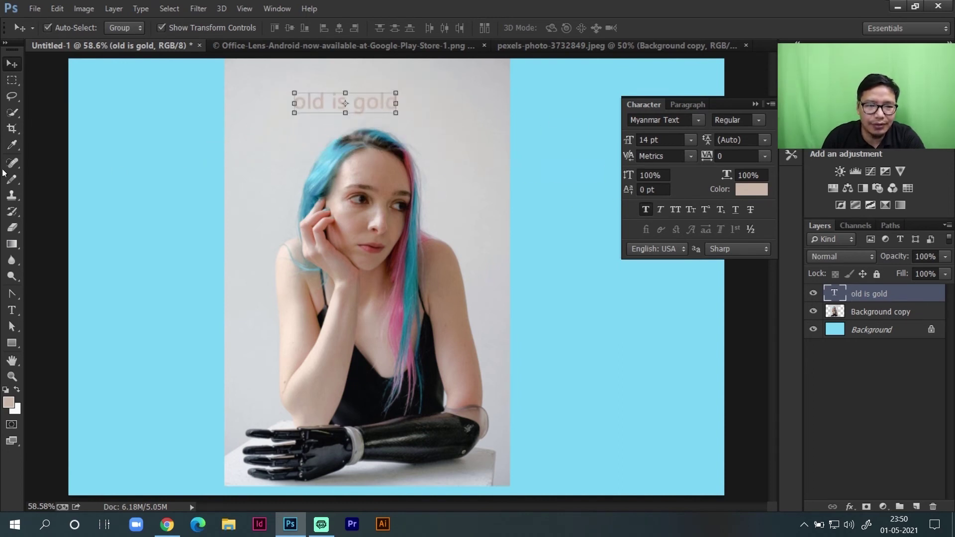
Set the text colour to dark grey #282c2d
click(758, 190)
click(592, 111)
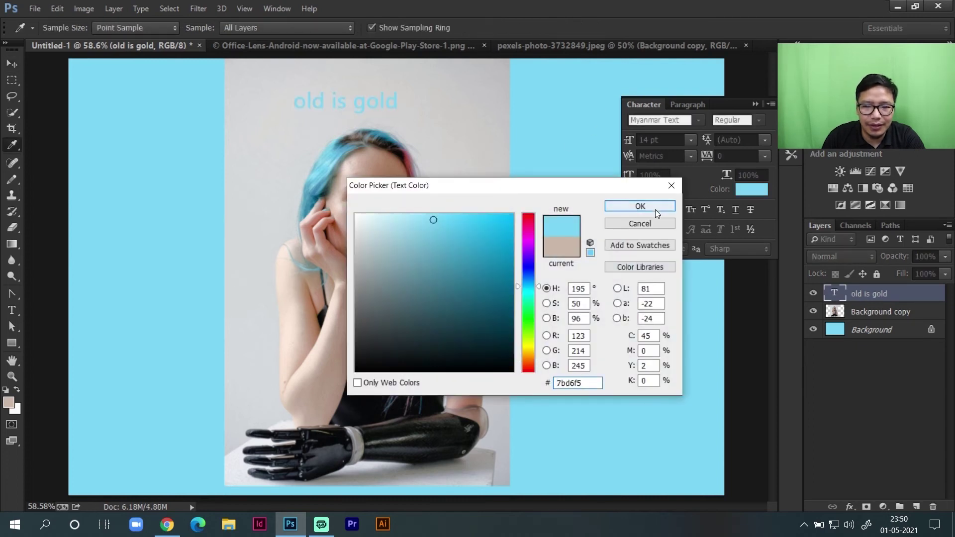
click(404, 296)
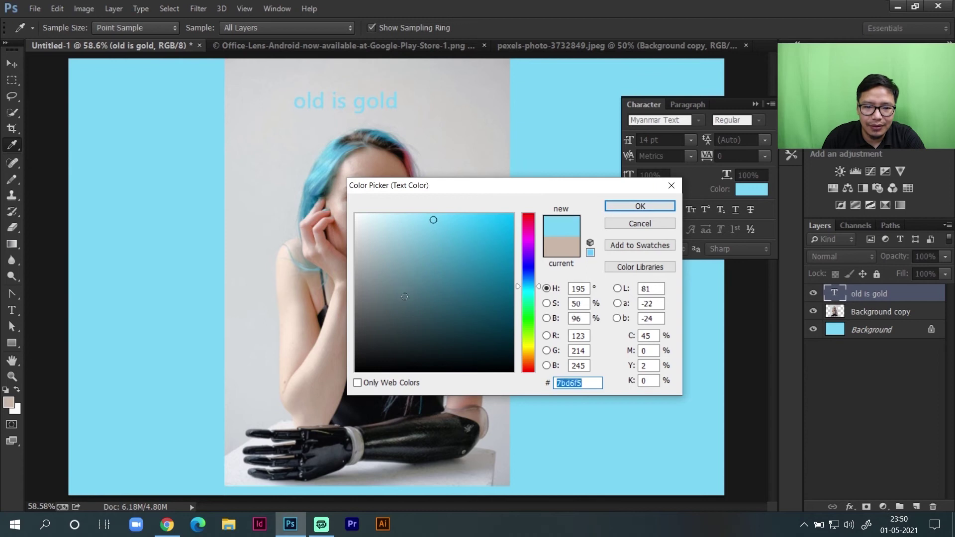
click(388, 325)
click(377, 342)
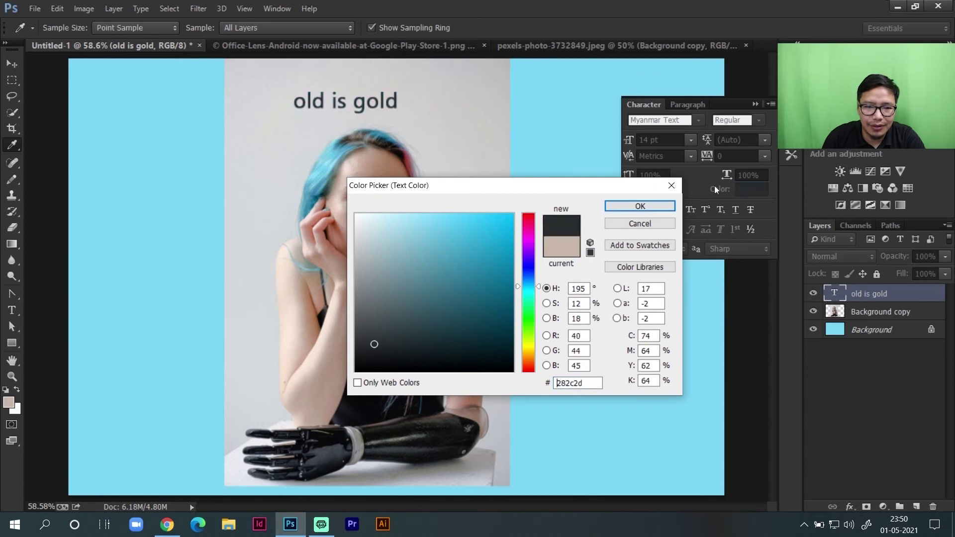
click(640, 205)
Enlarge the text to 38 pt and shift it sideways to centre it over the portrait
click(648, 140)
text(38)
key(Return)
drag(443, 95, 475, 95)
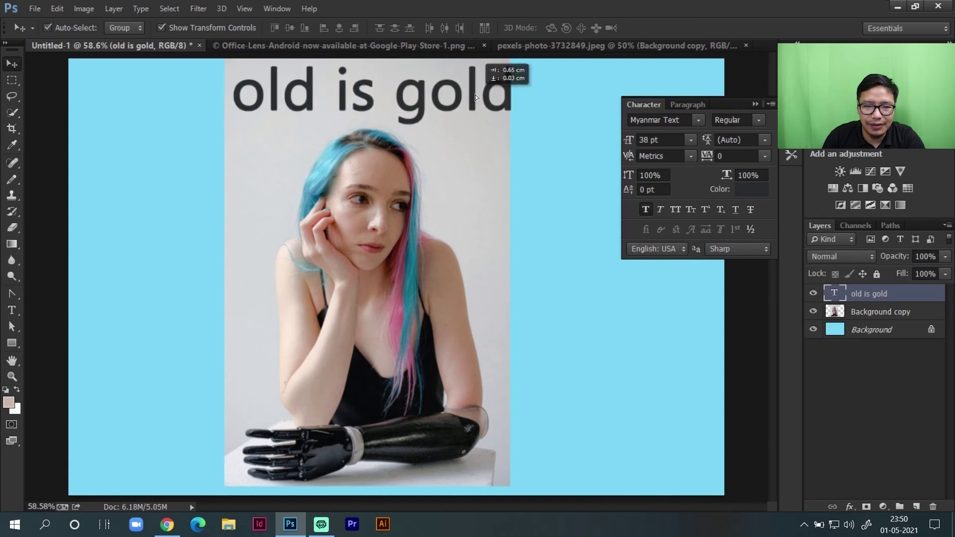
Reduce the text size to 26 pt and lower the text slightly towards the head
click(641, 141)
text(26)
key(Return)
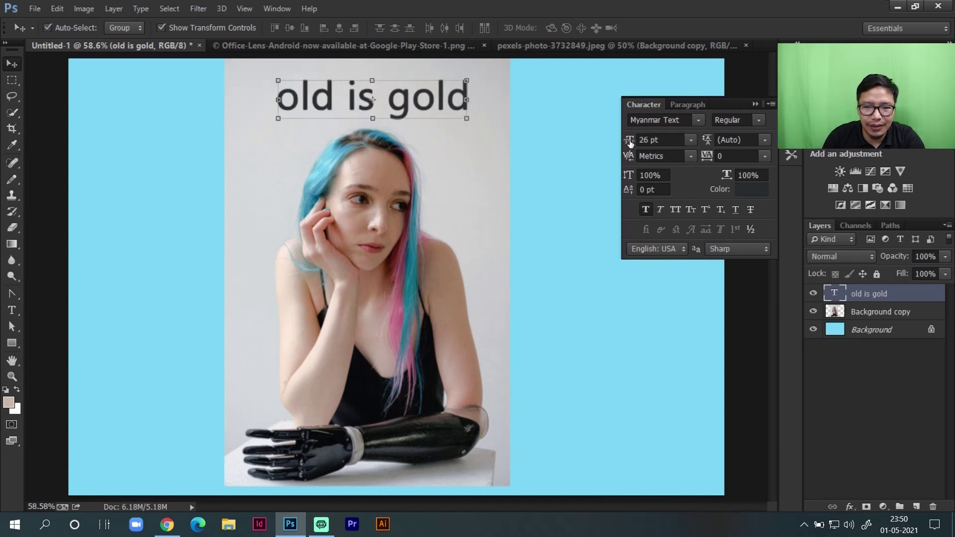
drag(428, 109, 428, 114)
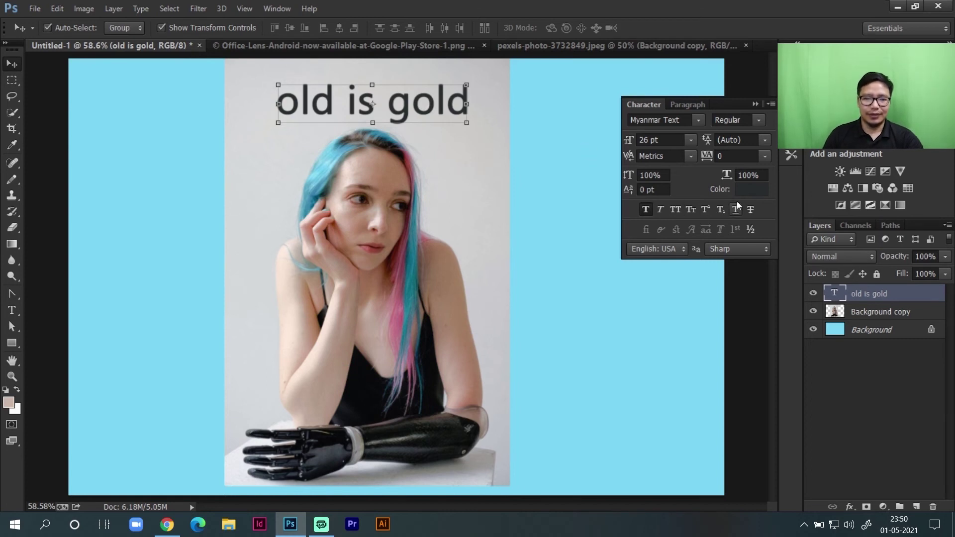
Change the text colour to bright blue #0925f0
click(751, 189)
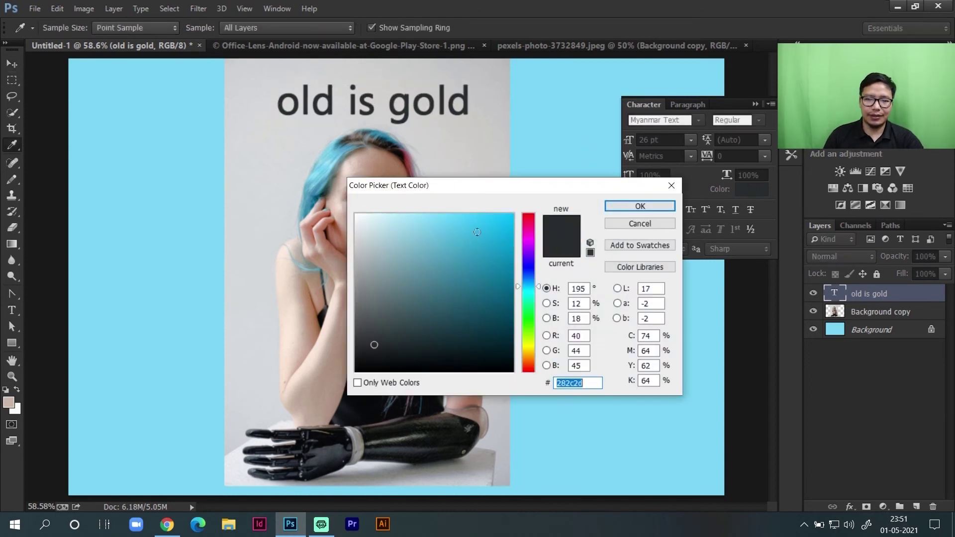
click(450, 353)
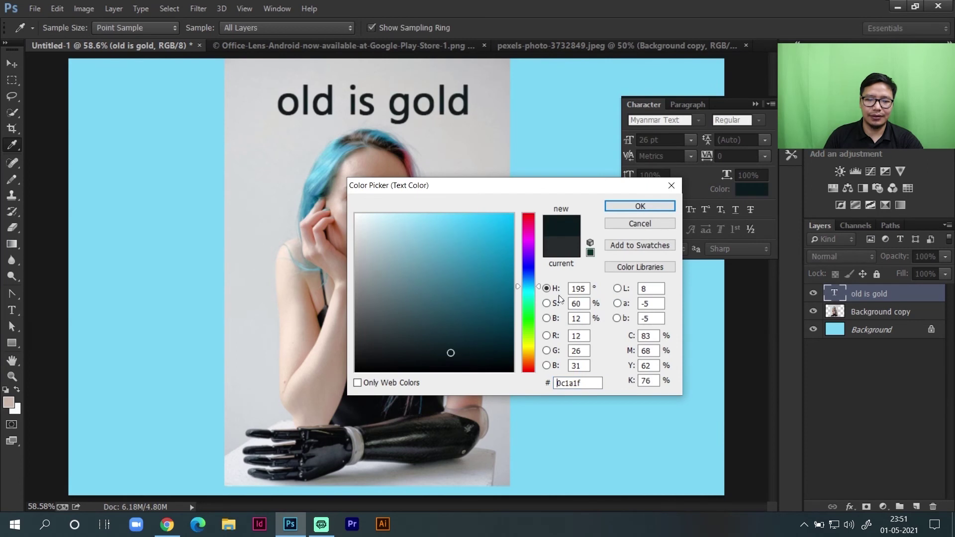
click(530, 257)
click(529, 269)
click(507, 222)
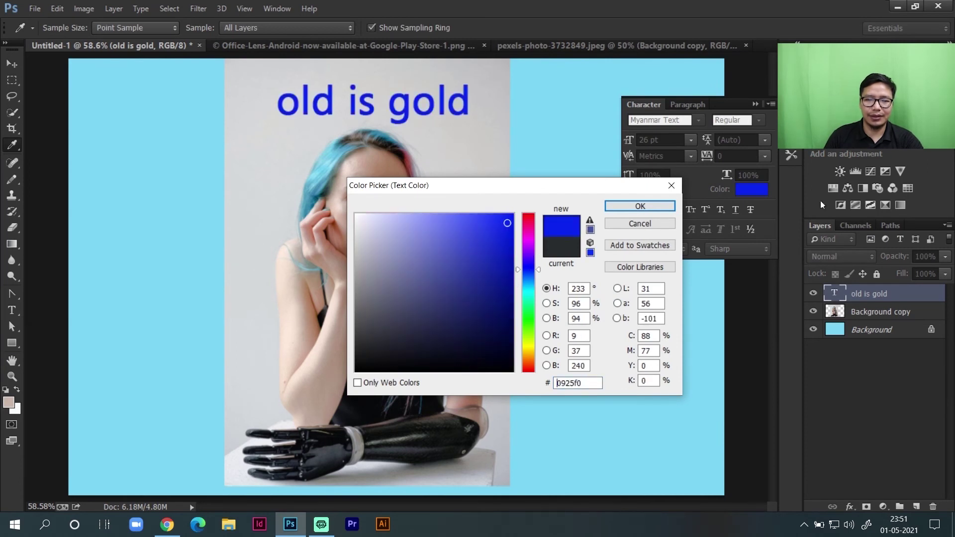
click(641, 206)
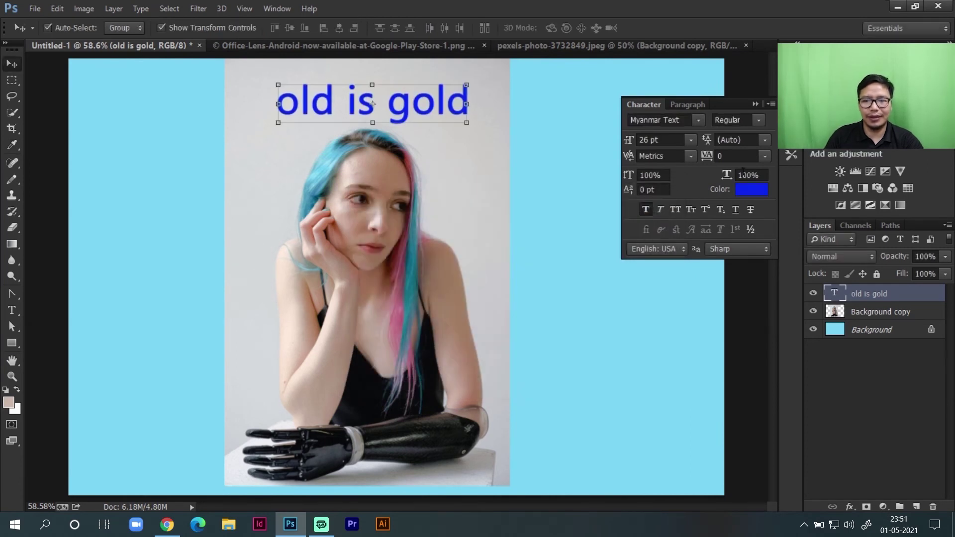
Set the tracking of the "old is gold" text to 480
click(721, 155)
text(480)
key(Return)
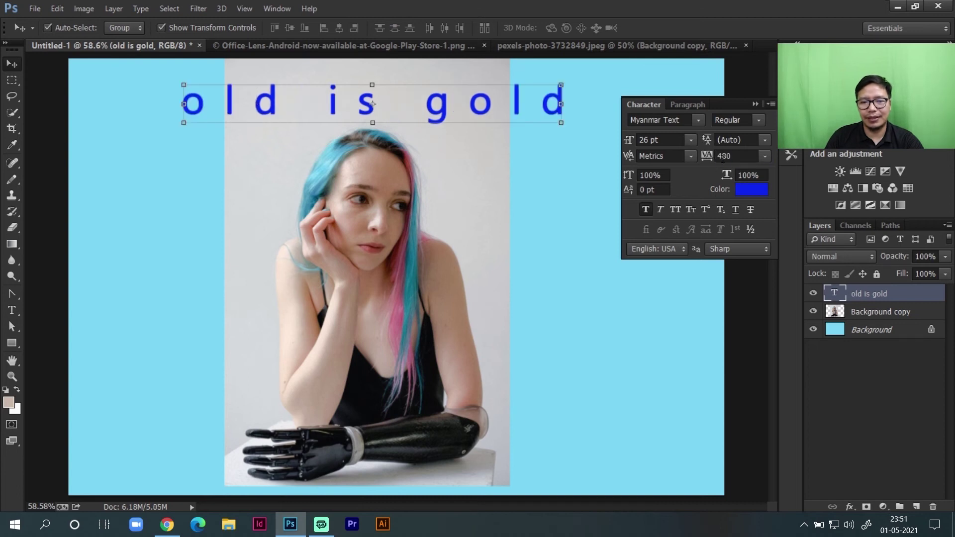
Set the text's tracking to 80 and its font style to Bold
click(723, 156)
text(80)
key(Return)
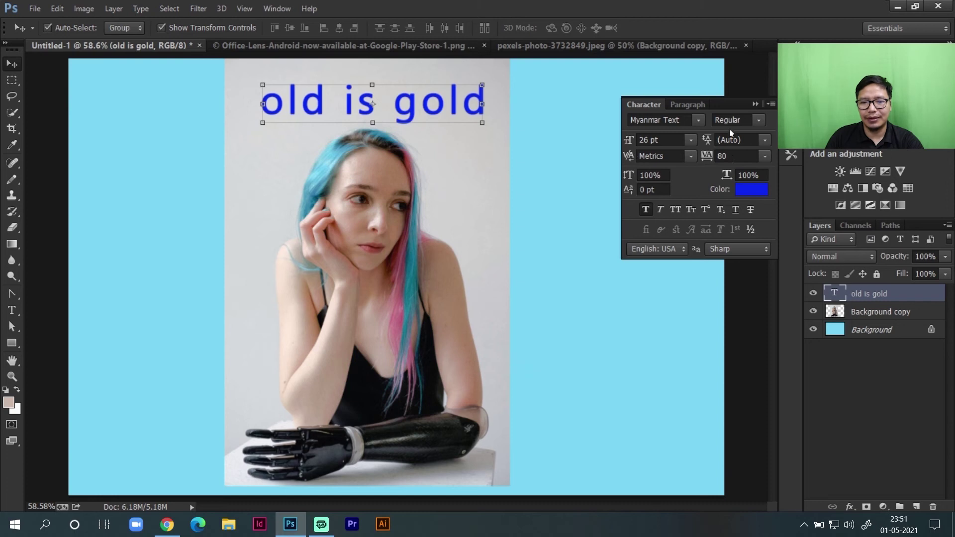
click(762, 124)
click(753, 145)
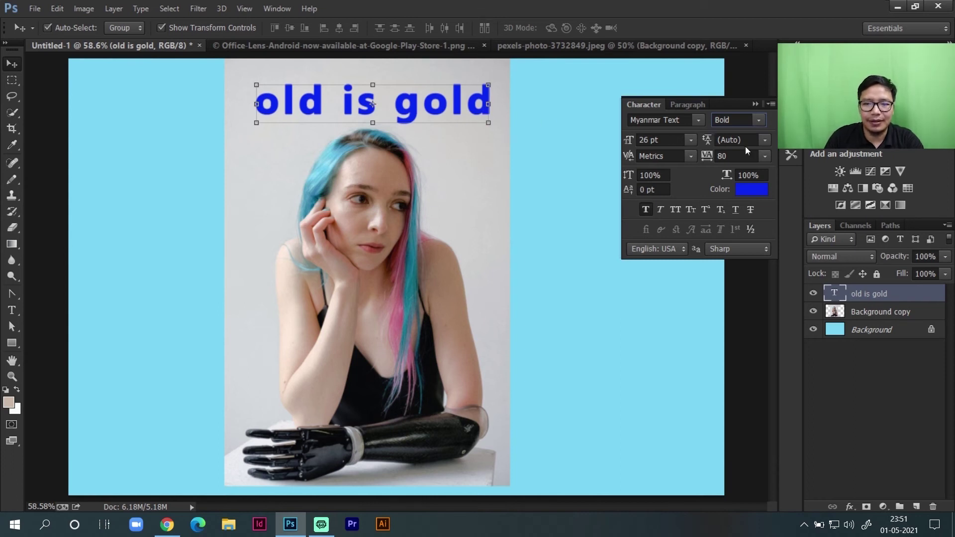
Browse the leading presets, and switch All Caps on and off for the text
click(764, 141)
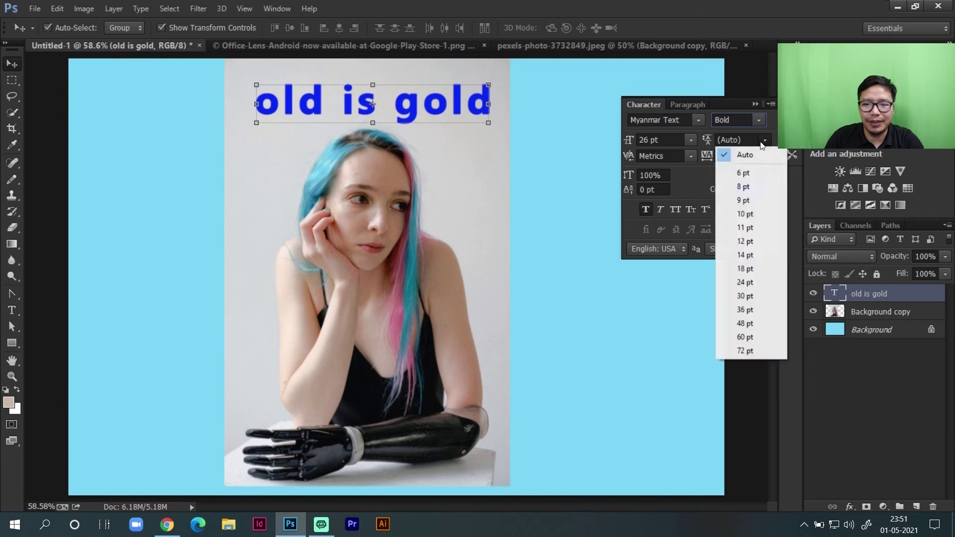
click(705, 139)
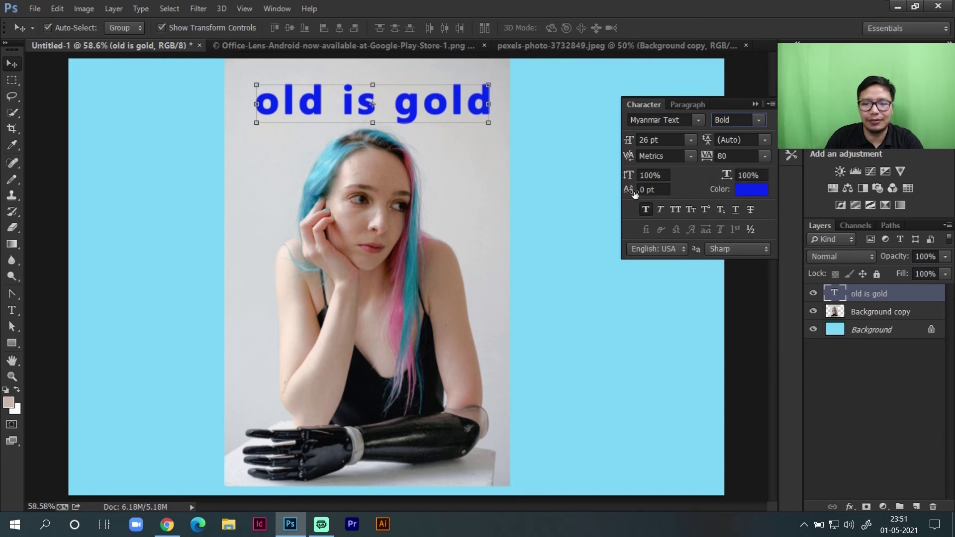
click(676, 211)
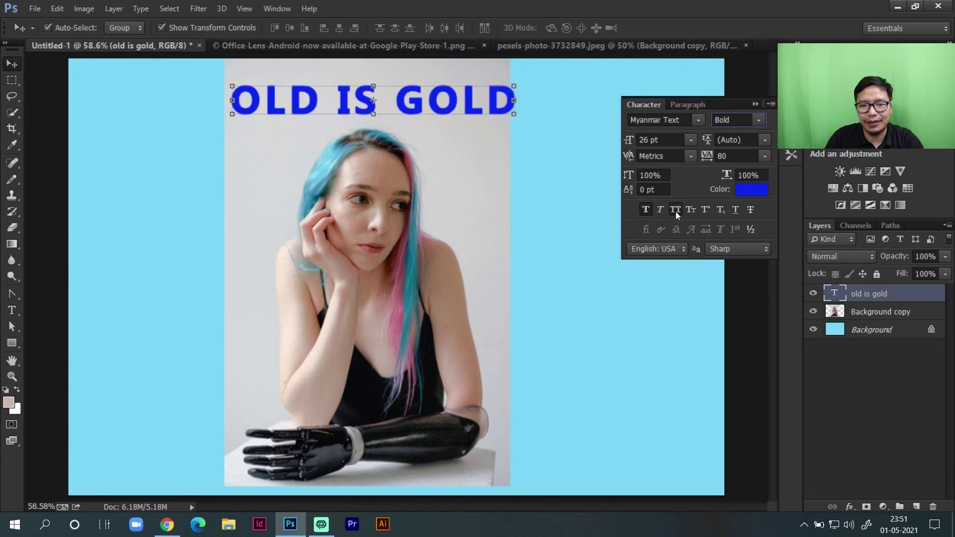
click(676, 210)
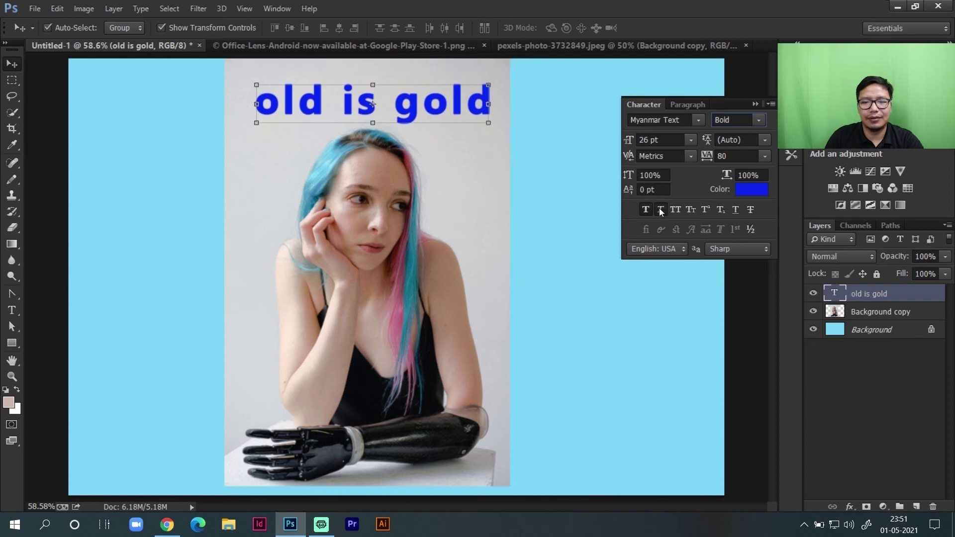
Turn off Faux Bold for the text and shift the text slightly left and up
click(660, 209)
click(660, 209)
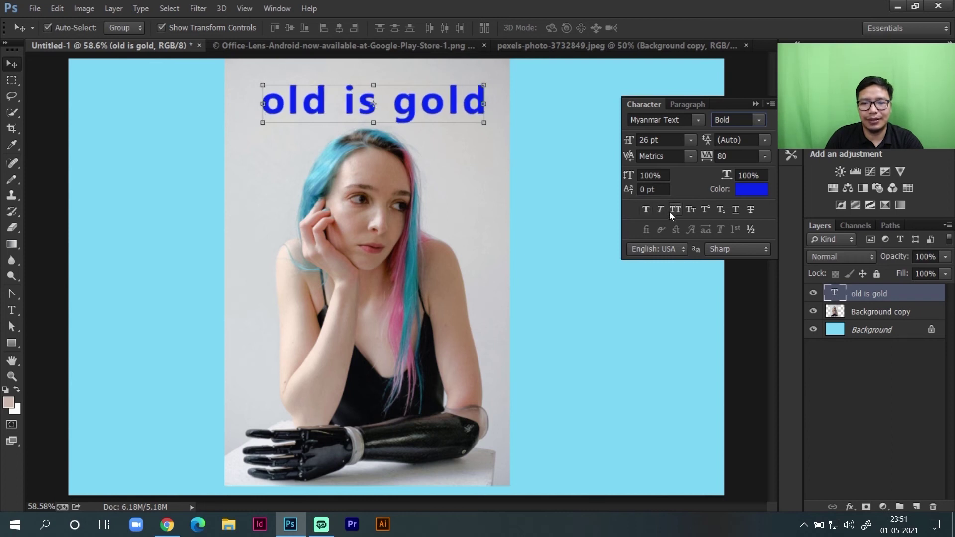
drag(429, 110, 422, 107)
Try adding the vertical text "fgdsfgf" beside the head, undo it, and return to the Horizontal Type Tool
drag(20, 313, 64, 322)
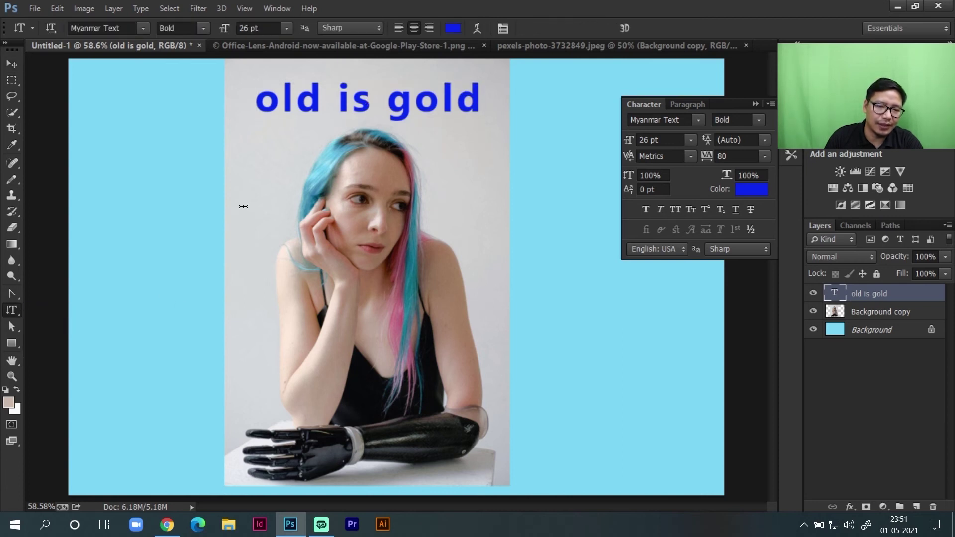
click(243, 206)
text(fgdsfgf)
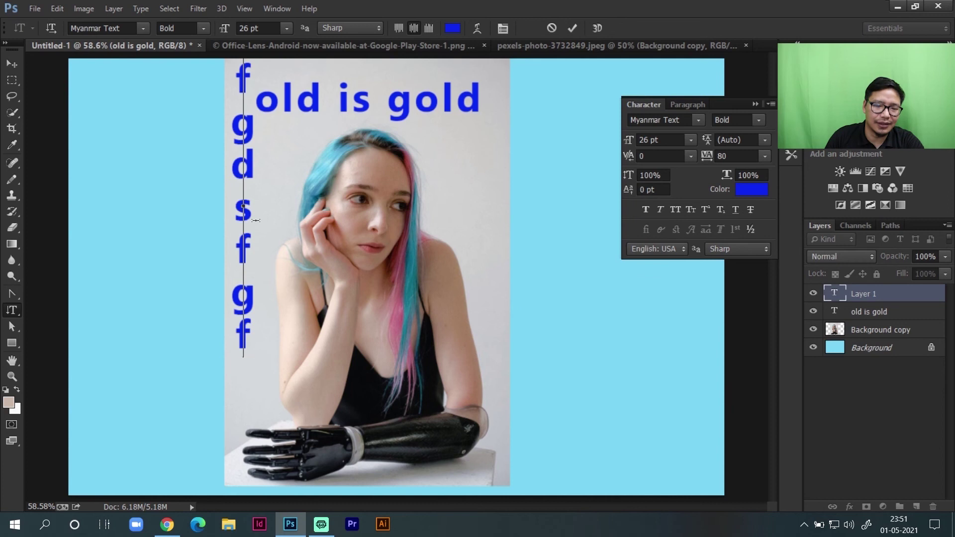
click(572, 27)
key(ctrl+z)
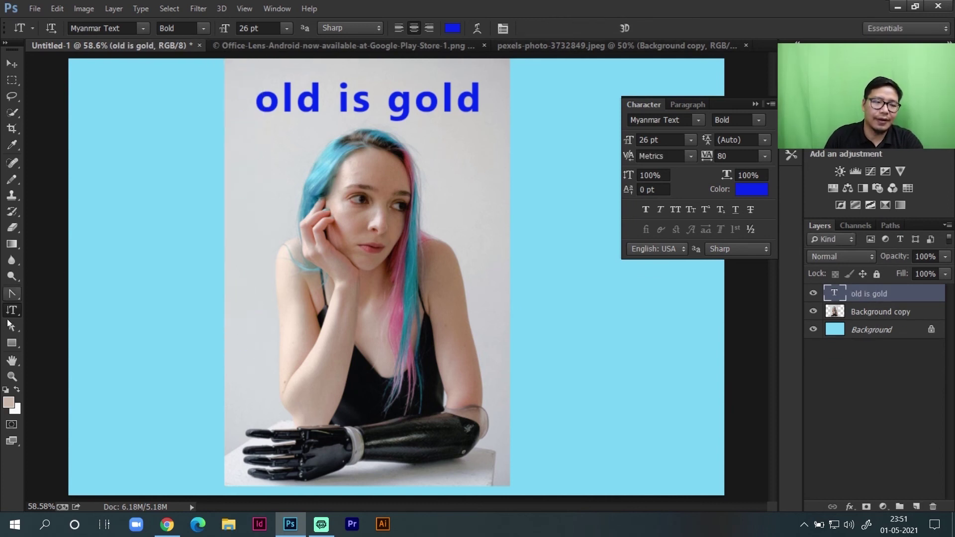
right_click(9, 320)
click(51, 308)
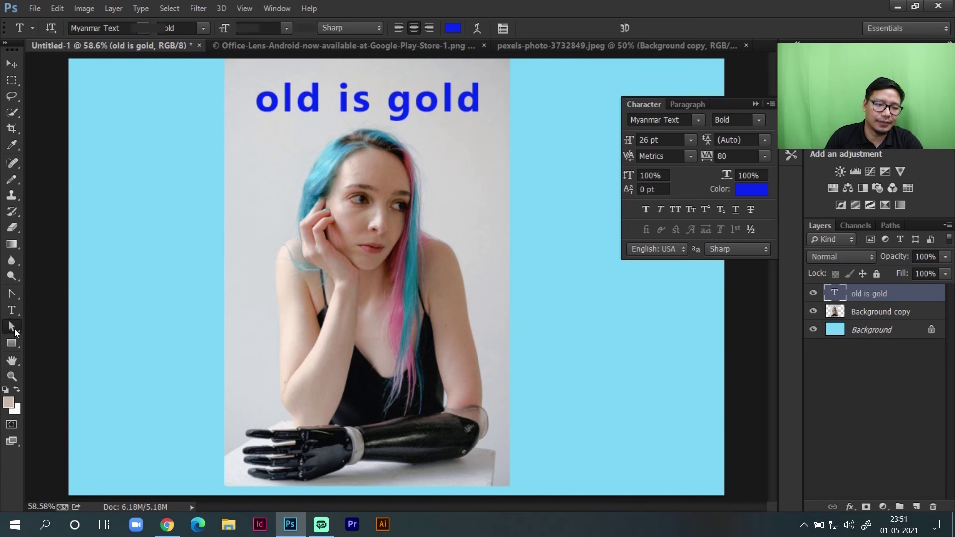
Draw a rectangle shape about 476 × 187 px beside the woman's face, and dismiss the Create Rectangle dialog
click(14, 329)
click(16, 344)
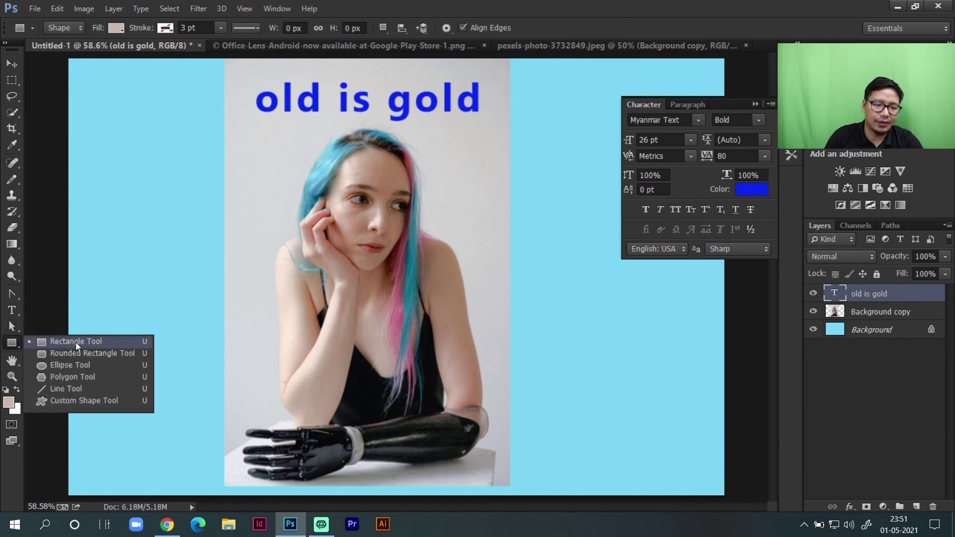
click(76, 342)
drag(140, 200, 312, 269)
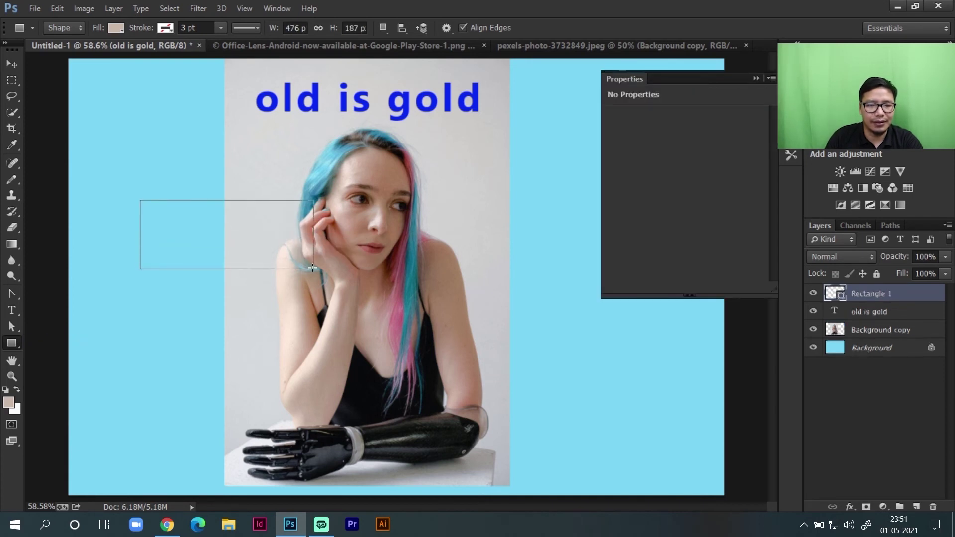
click(313, 269)
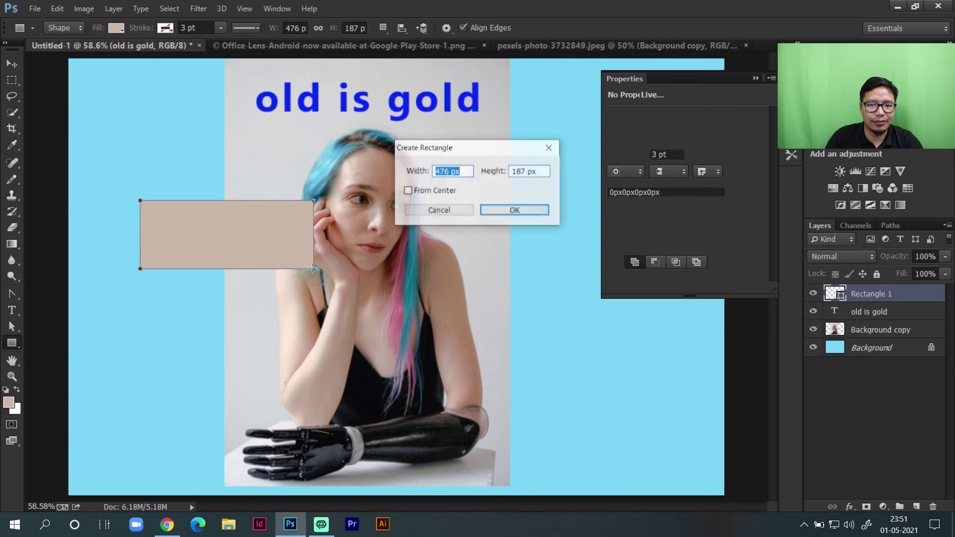
click(447, 211)
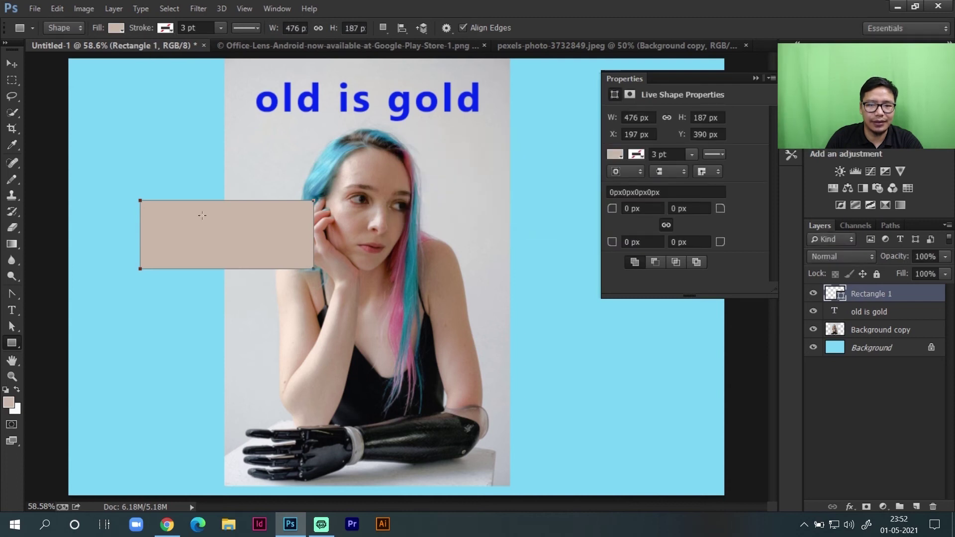
Unlink the rectangle's corner radii, then round its upper-left corner to 102 px and its lower-right corner to 78 px
drag(617, 207, 620, 246)
click(665, 225)
drag(612, 209, 527, 212)
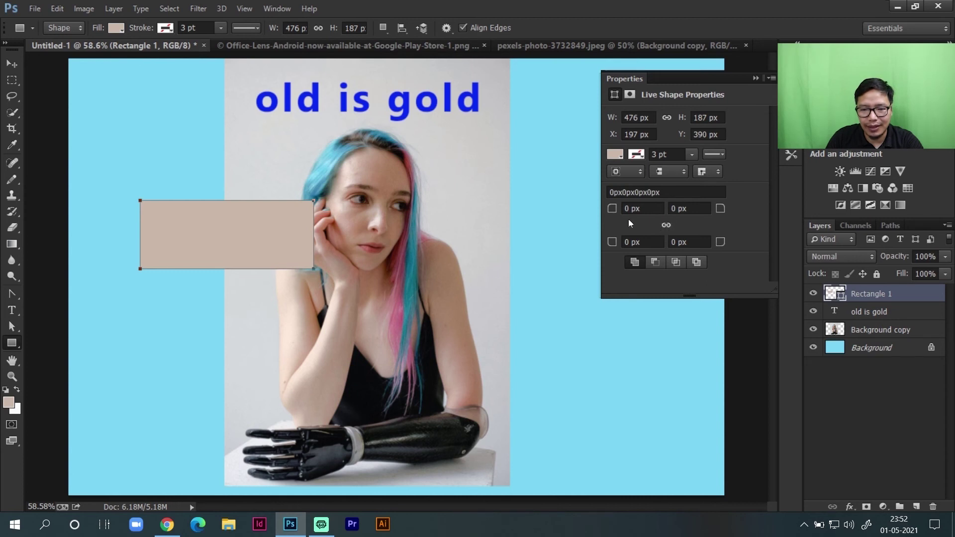
drag(611, 210, 671, 217)
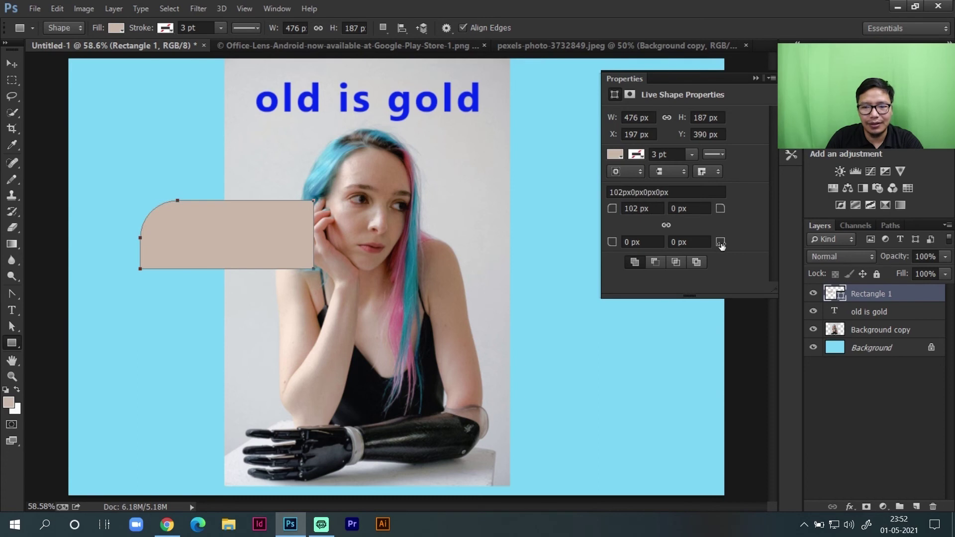
click(686, 243)
text(1)
key(Return)
drag(722, 243, 761, 243)
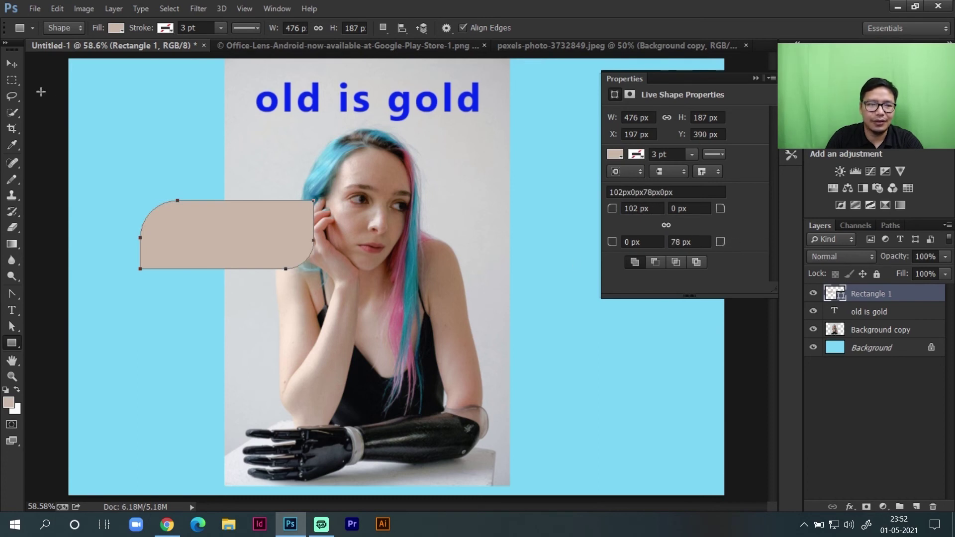
Give the rectangle a blue stroke 5.46 pt wide and move it slightly up and to the left
click(165, 28)
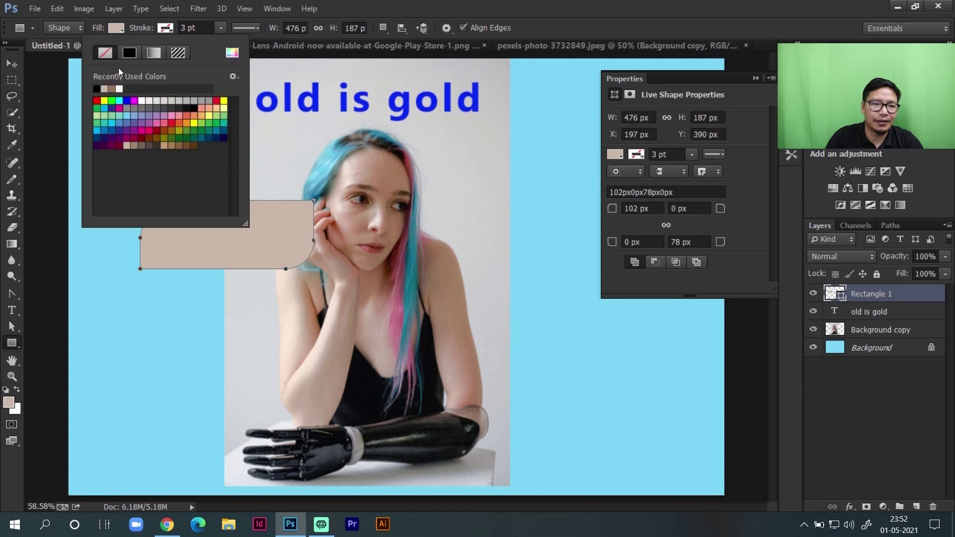
click(130, 124)
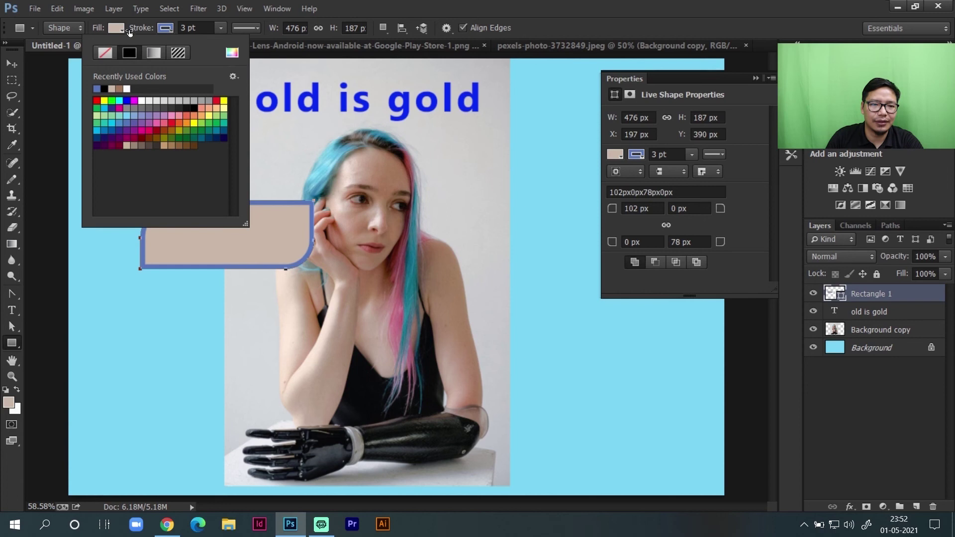
click(217, 29)
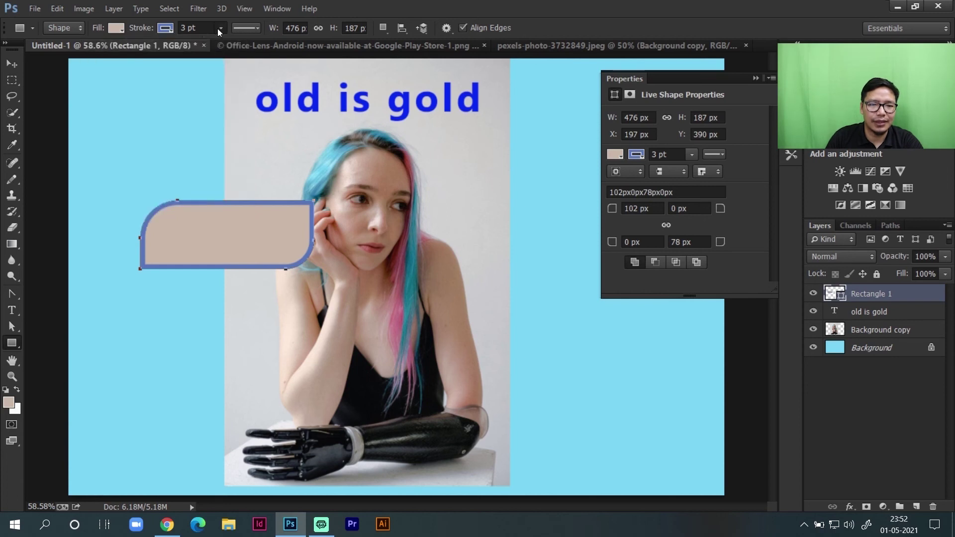
mouse_move(223, 44)
mouse_down()
mouse_move(236, 54)
mouse_move(223, 45)
mouse_up()
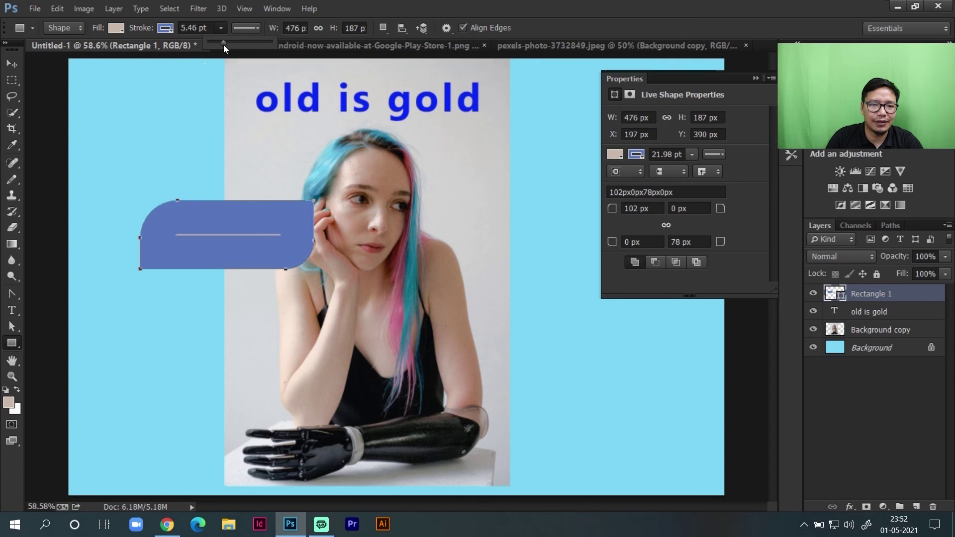
click(13, 61)
drag(220, 225, 234, 188)
Draw an ellipse about 301 × 347 px over the face and a five-sided polygon above the rectangle
drag(16, 349, 65, 366)
mouse_move(362, 175)
mouse_down()
mouse_move(491, 271)
mouse_move(472, 301)
mouse_move(462, 277)
mouse_up()
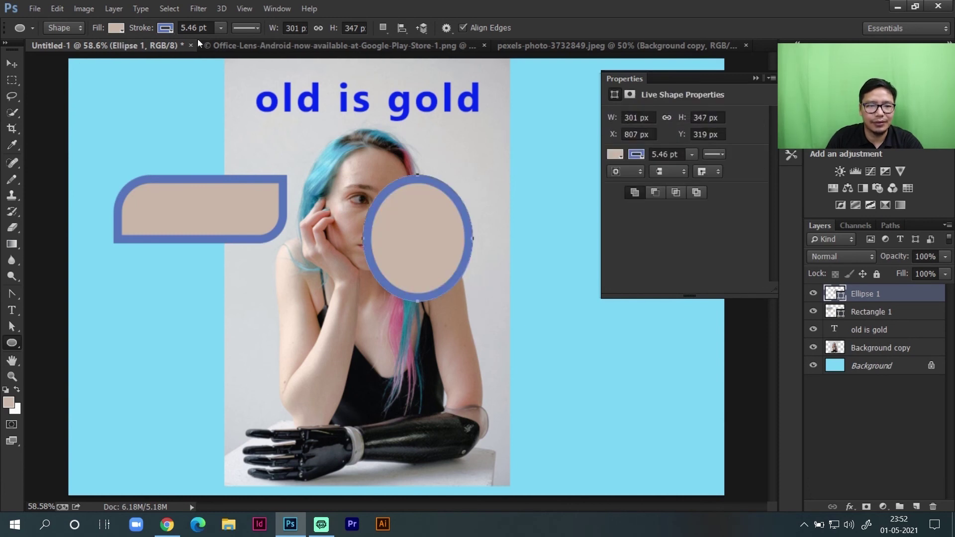
drag(12, 343, 71, 376)
drag(154, 125, 122, 174)
Draw two custom shapes: a walking couple about 375 × 359 px below the rectangle and a question mark about 289 × 393 px beside the ellipse
right_click(5, 346)
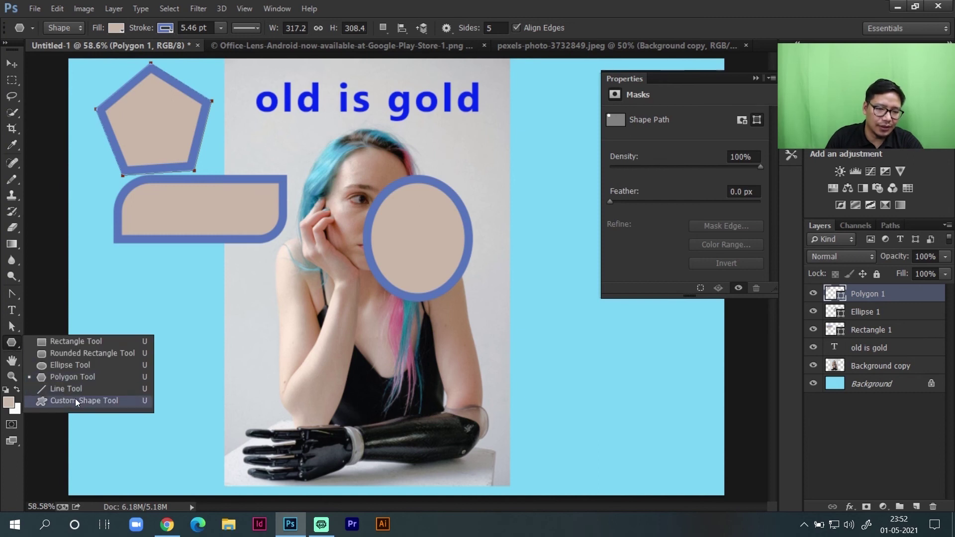
click(76, 398)
drag(146, 264, 284, 401)
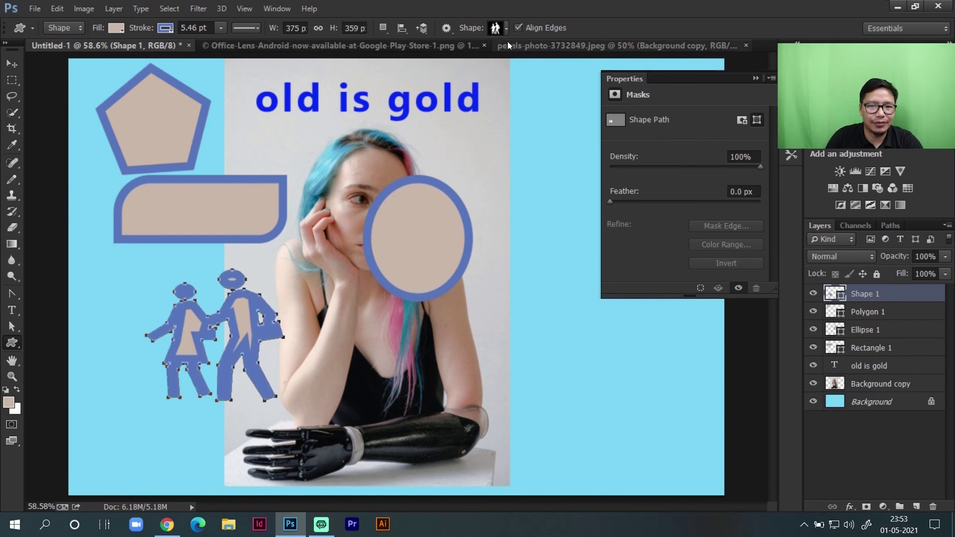
click(506, 29)
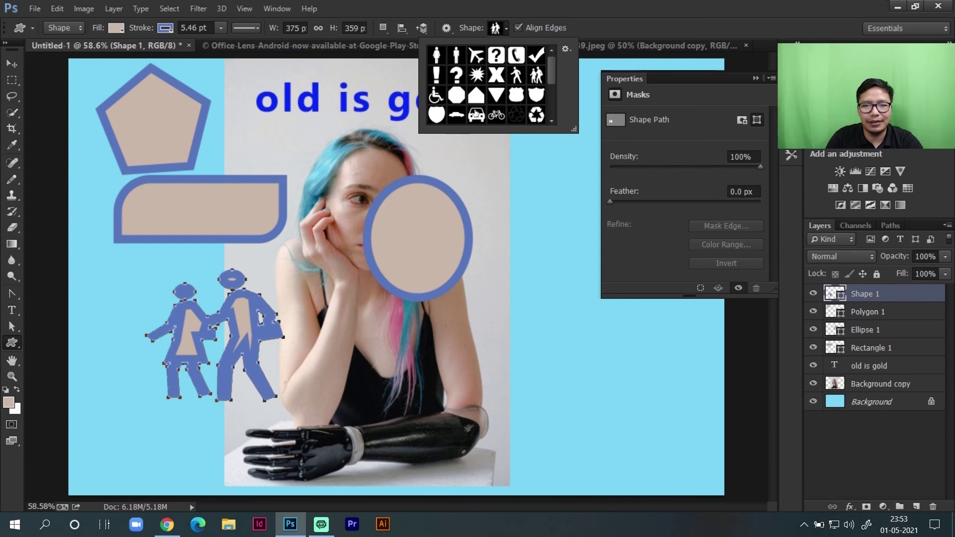
click(460, 79)
drag(487, 204, 592, 345)
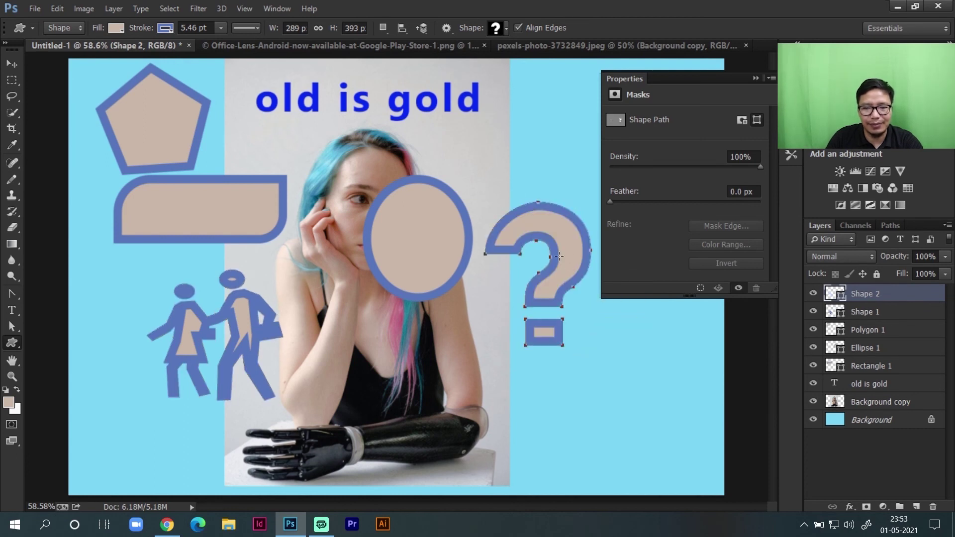
Load the All set of custom shapes and draw a small floral ornament beside the walking couple
click(507, 29)
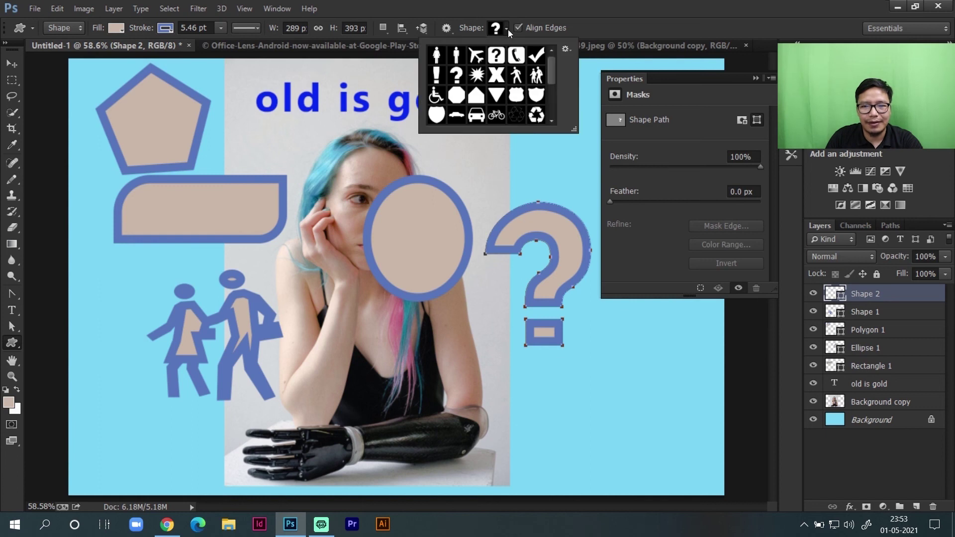
click(566, 50)
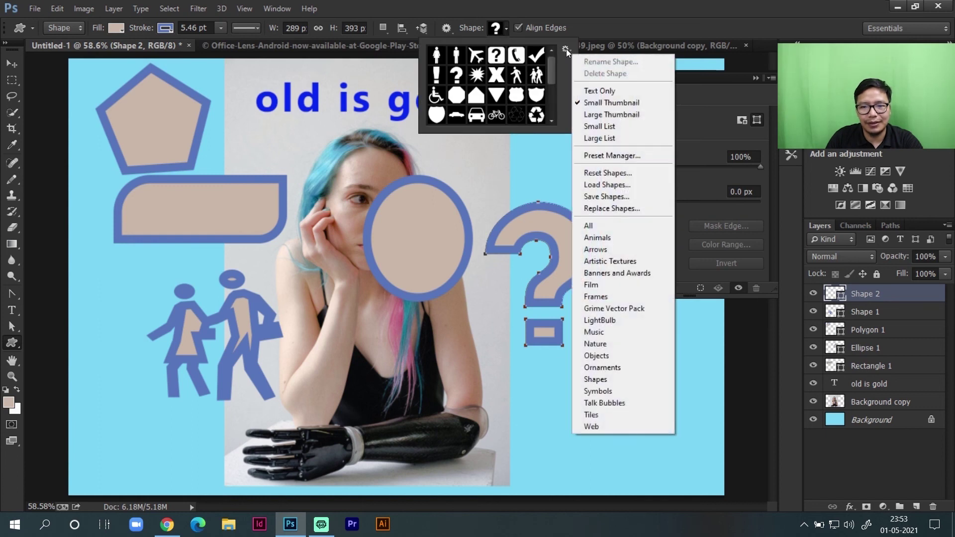
click(604, 229)
click(427, 204)
drag(551, 61, 556, 88)
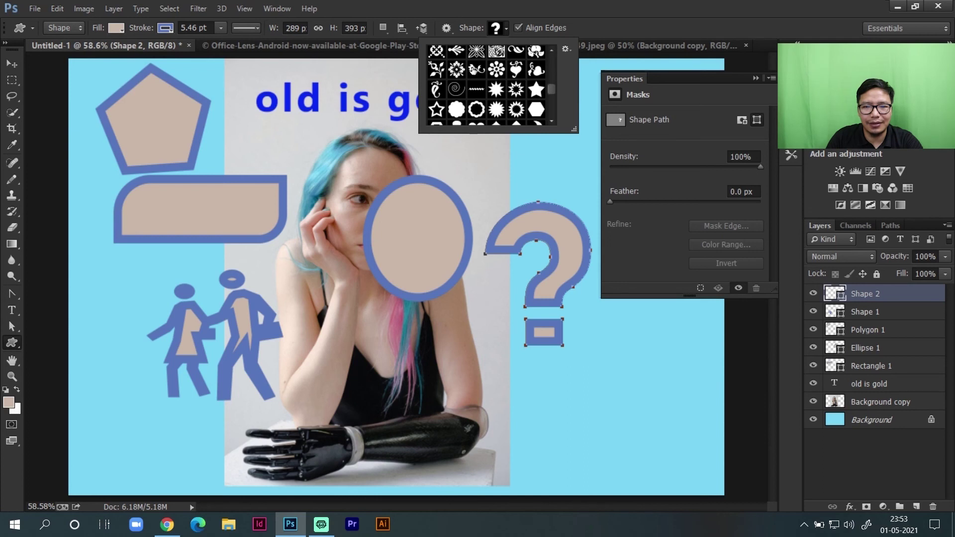
click(475, 57)
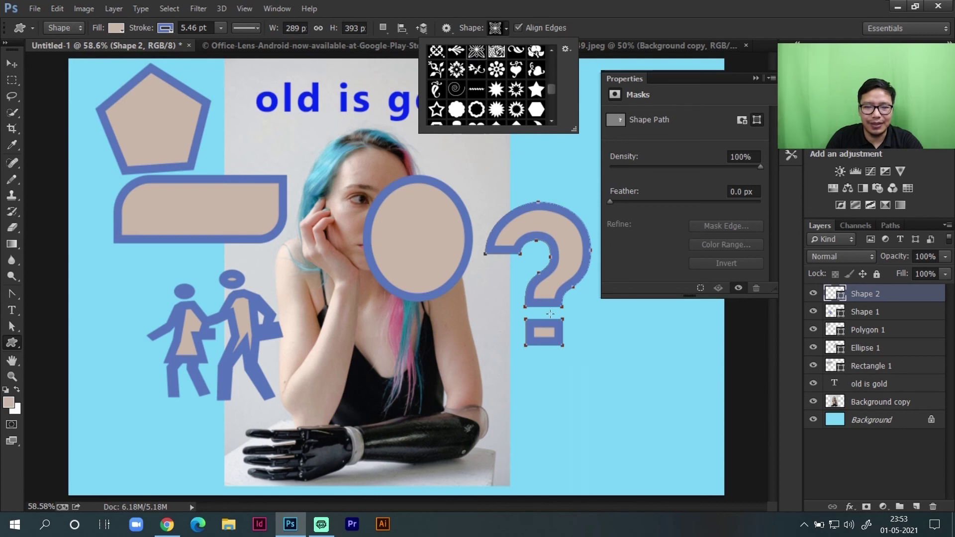
click(112, 254)
drag(112, 263, 171, 343)
Move the floral ornament and the walking couple to the right, toward the woman's arm
click(12, 63)
drag(156, 270, 139, 264)
mouse_move(175, 314)
mouse_down()
mouse_move(336, 357)
mouse_move(193, 315)
mouse_up()
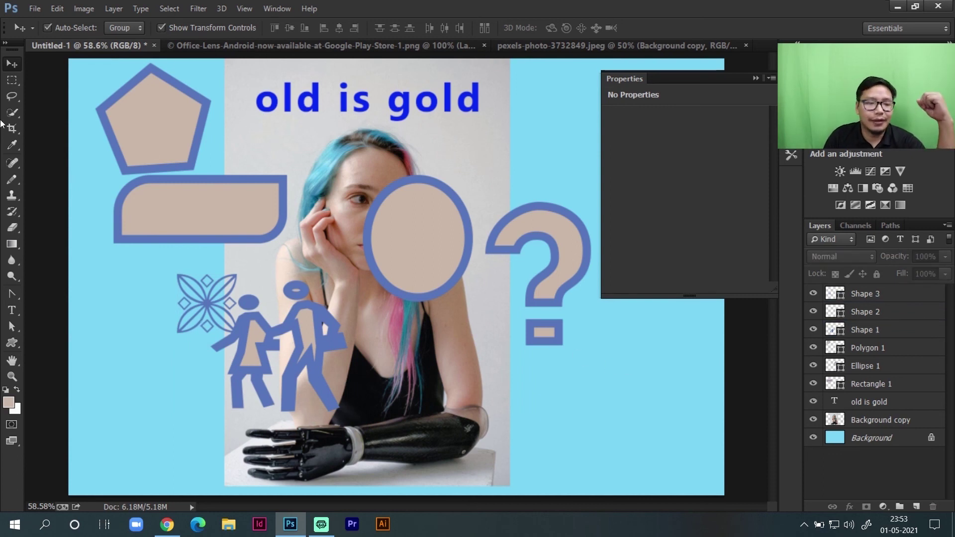
Switch to the Hand tool and go through the layers one by one from Shape 3 down to the text layer
drag(12, 343, 35, 342)
click(12, 359)
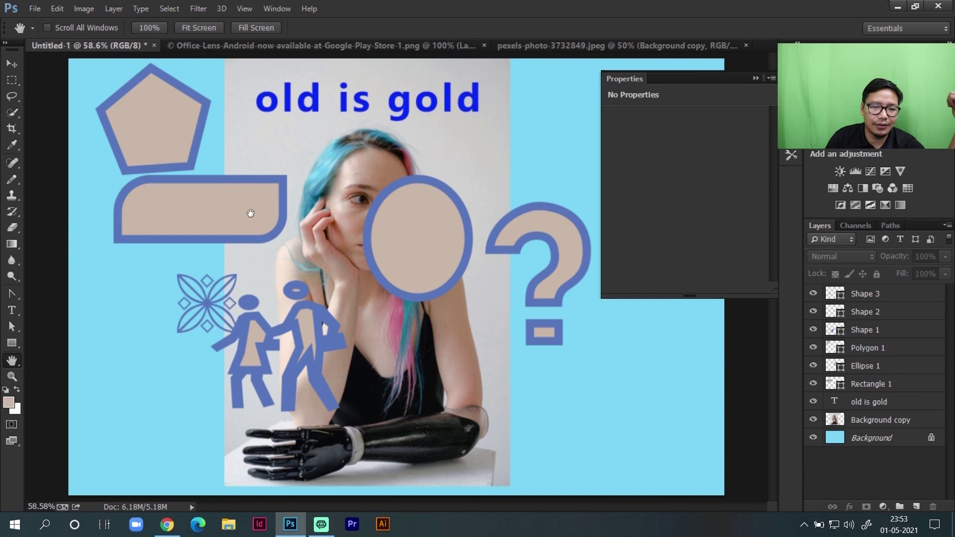
click(887, 296)
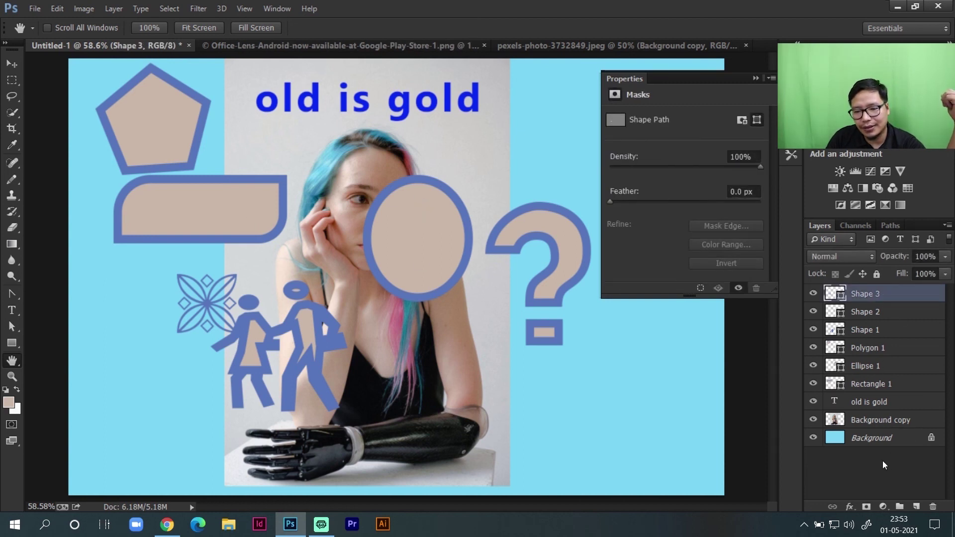
click(880, 313)
click(871, 331)
click(868, 347)
click(866, 366)
click(864, 384)
click(862, 401)
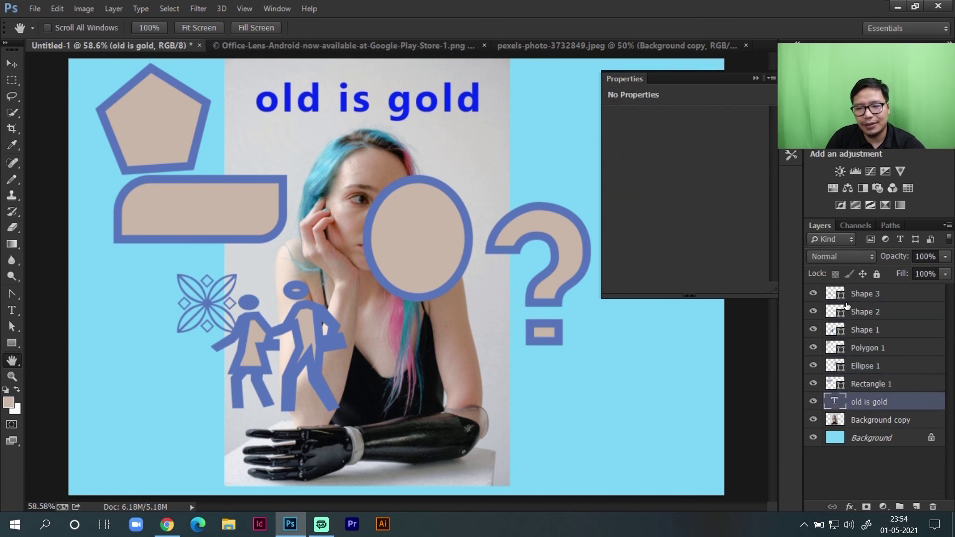
Move the rounded rectangle over the "old is gold" text and place the text layer above Rectangle 1
click(18, 74)
click(225, 221)
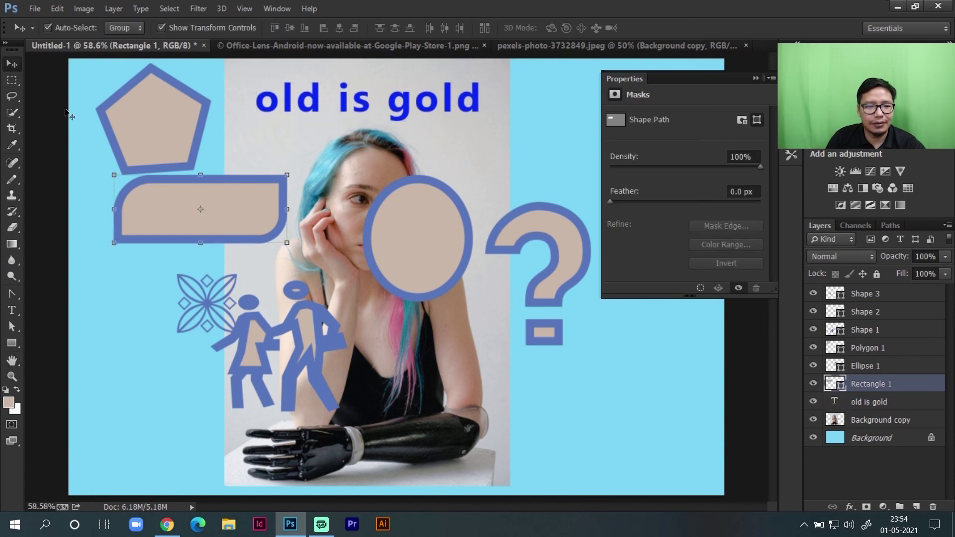
drag(189, 206, 360, 99)
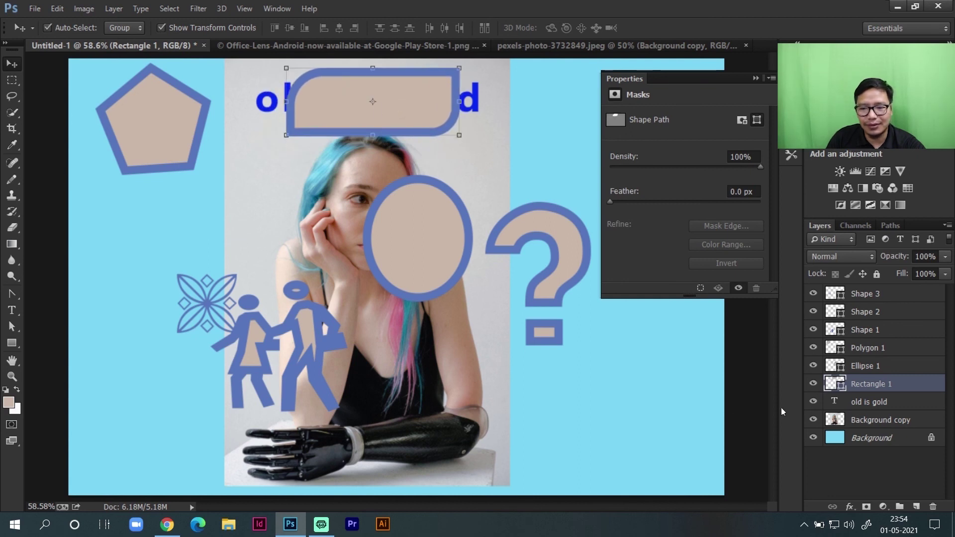
drag(841, 401, 859, 384)
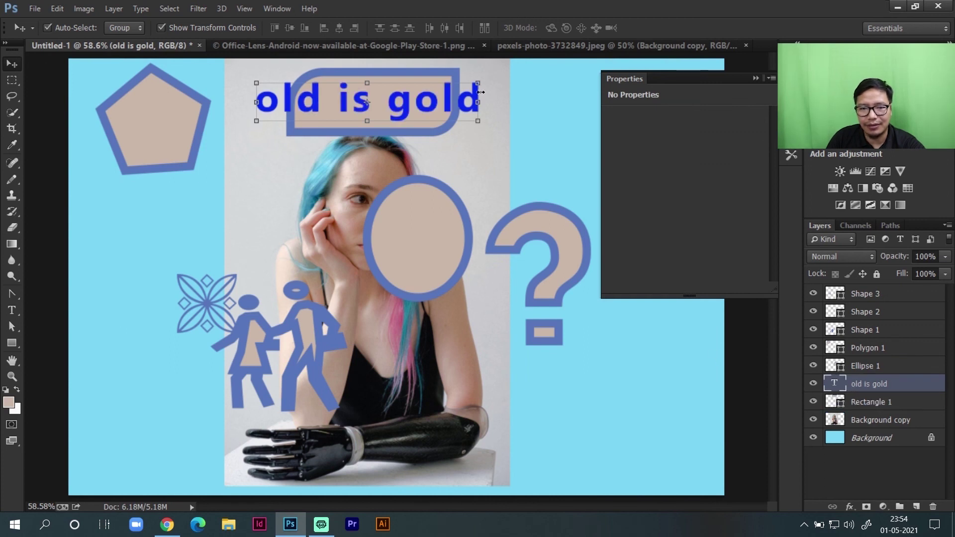
Reduce the "old is gold" text to 16 pt and center it inside the rounded rectangle
mouse_move(477, 83)
mouse_down()
mouse_move(465, 79)
mouse_move(470, 72)
mouse_move(492, 88)
mouse_up()
click(791, 78)
click(790, 105)
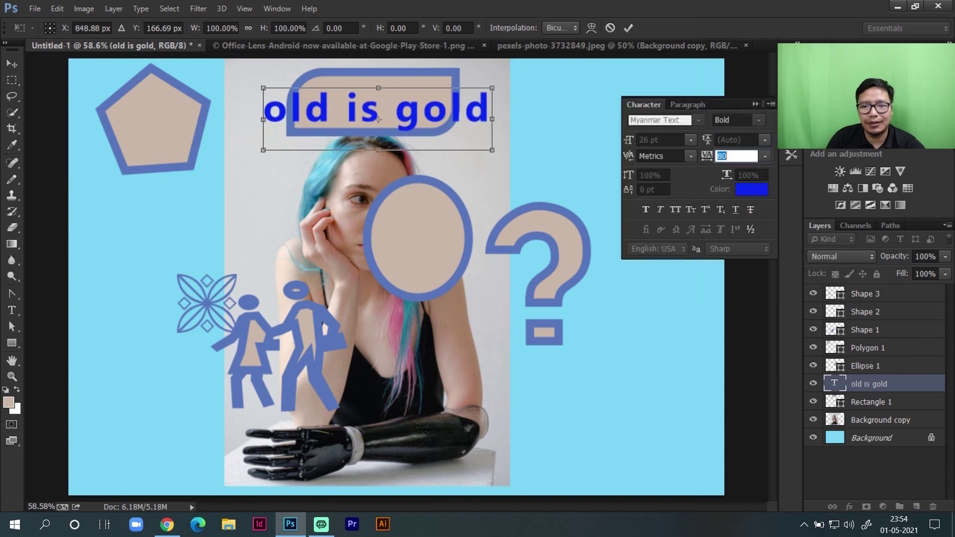
click(627, 29)
drag(628, 139, 560, 129)
drag(391, 121, 387, 103)
drag(627, 144, 630, 142)
drag(405, 100, 406, 109)
click(752, 280)
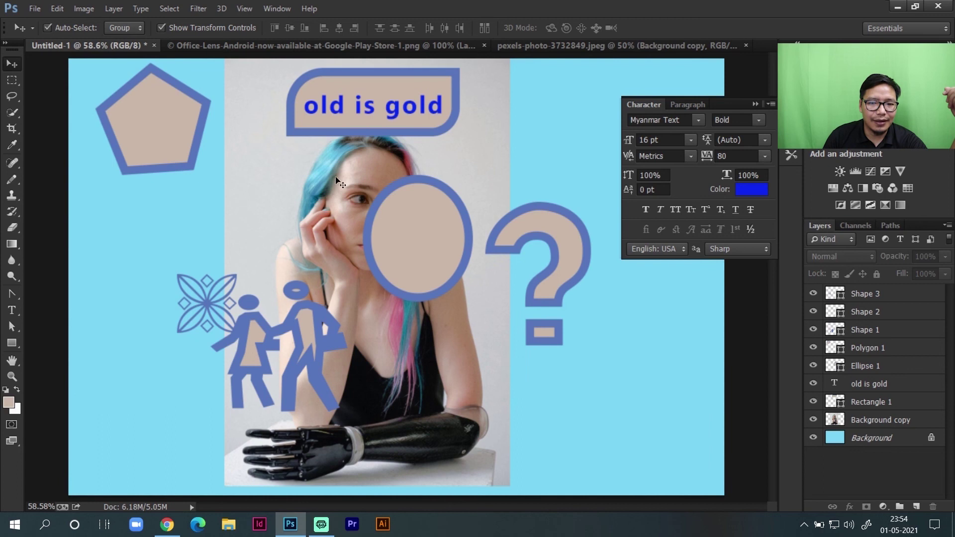
Move the ellipse off the face onto the lower blue background, raise the question mark beside the head, and clear the selection
click(312, 275)
click(421, 236)
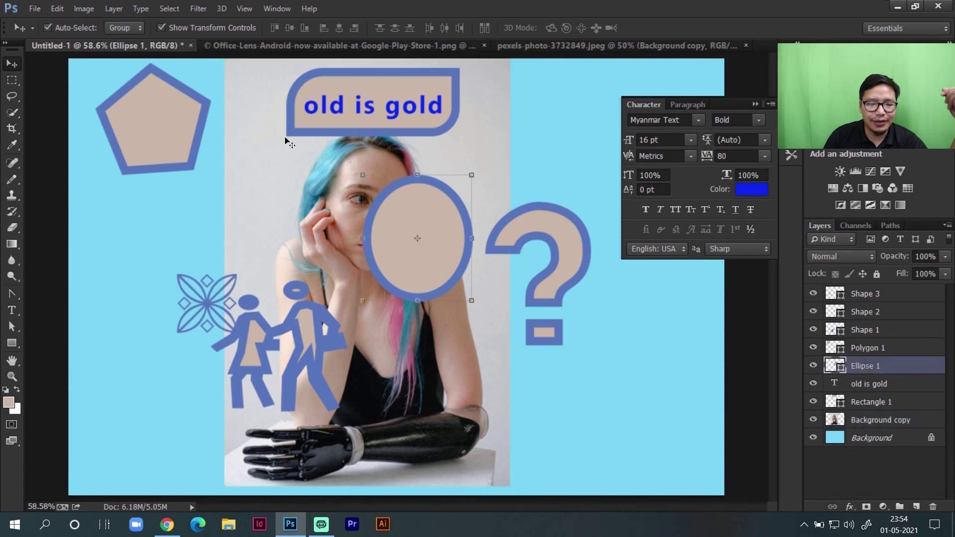
click(158, 145)
click(116, 298)
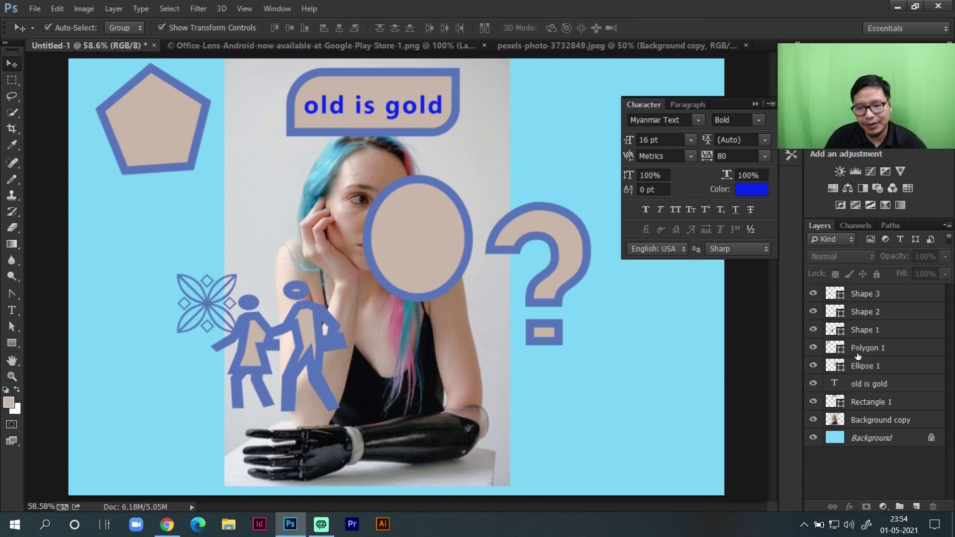
drag(442, 216, 656, 336)
drag(571, 252, 580, 159)
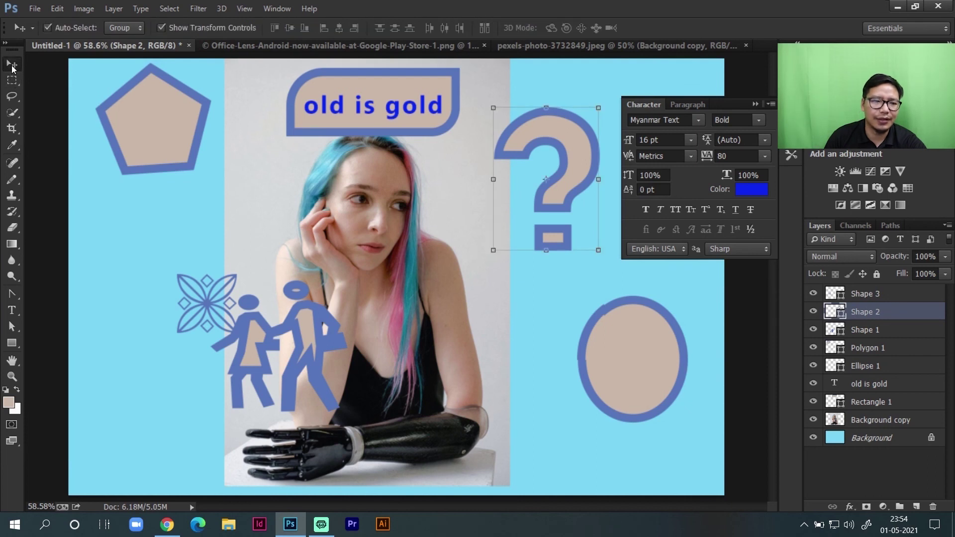
click(115, 207)
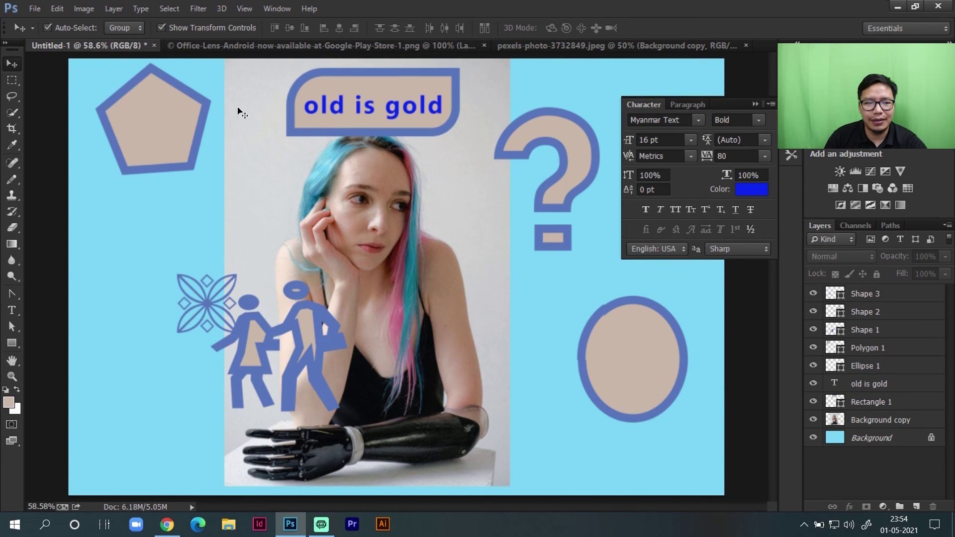
Select the "old is gold" text and its rounded rectangle together and move both slightly down and to the left
click(413, 113)
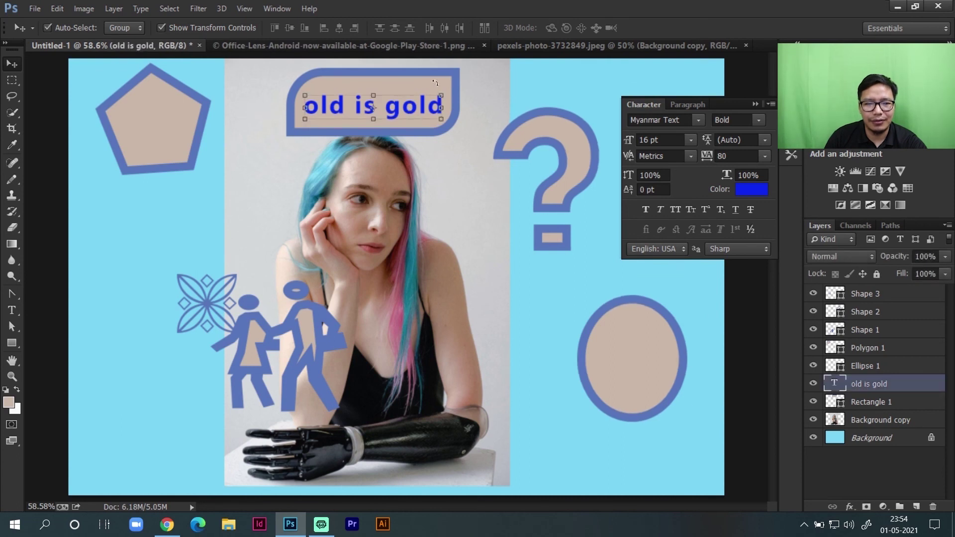
shift+click(412, 78)
drag(412, 78, 382, 118)
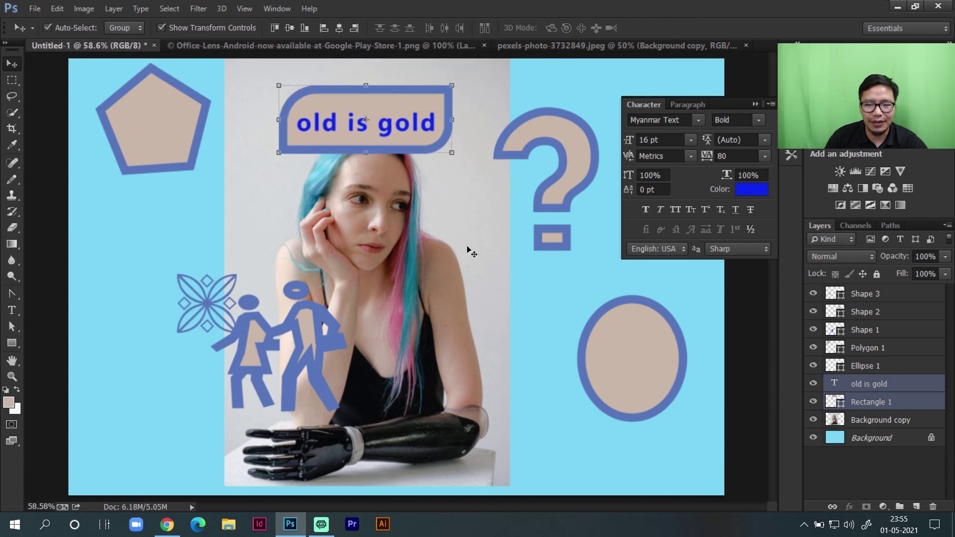
Scale the woman's photo on the Background copy layer to about 6.87 × 10.16 cm so it reaches the canvas's lower edge
click(432, 271)
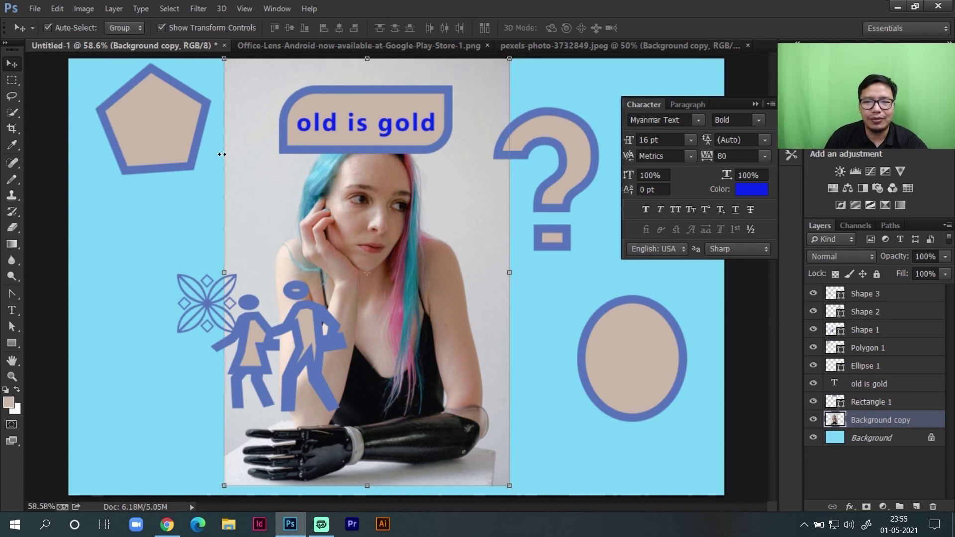
click(414, 53)
key(Escape)
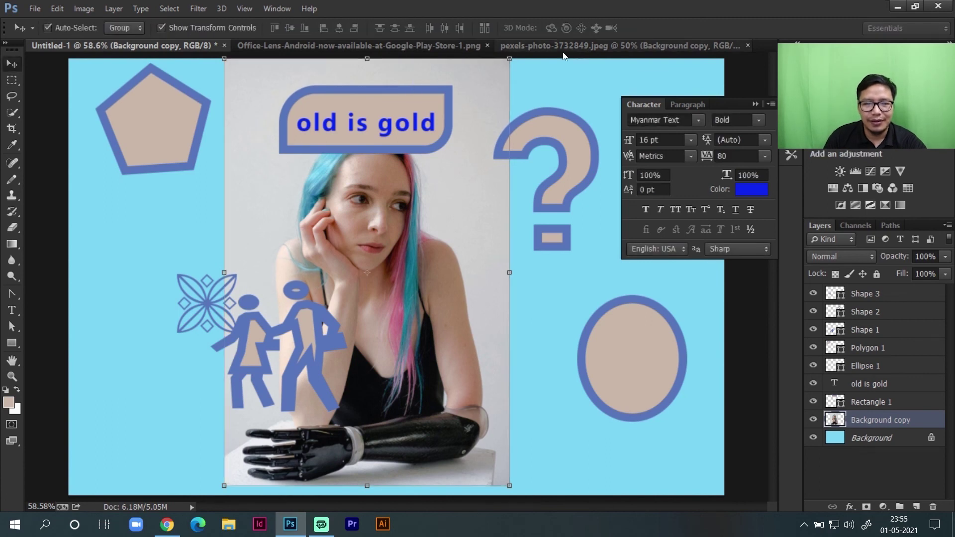
click(249, 46)
click(184, 46)
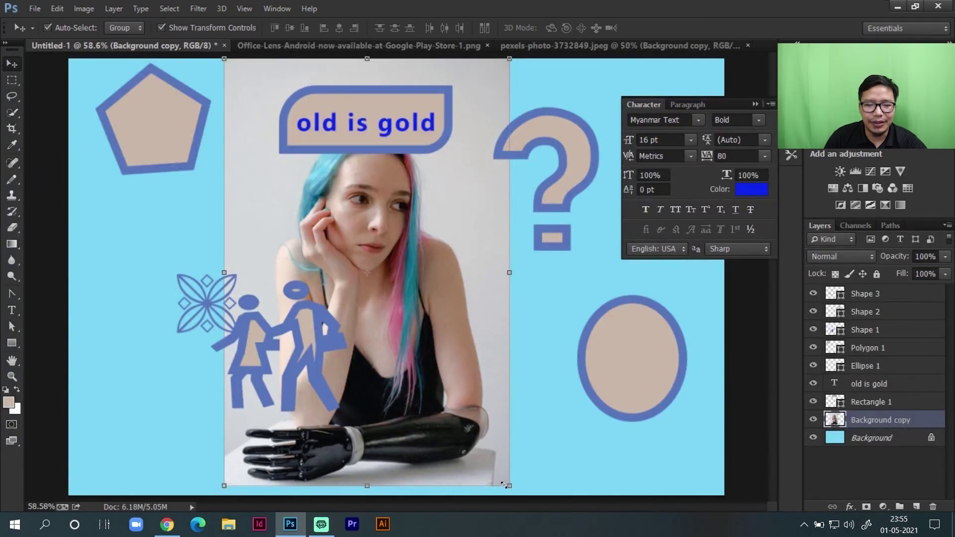
mouse_move(510, 486)
mouse_down()
mouse_move(522, 507)
mouse_move(522, 495)
mouse_up()
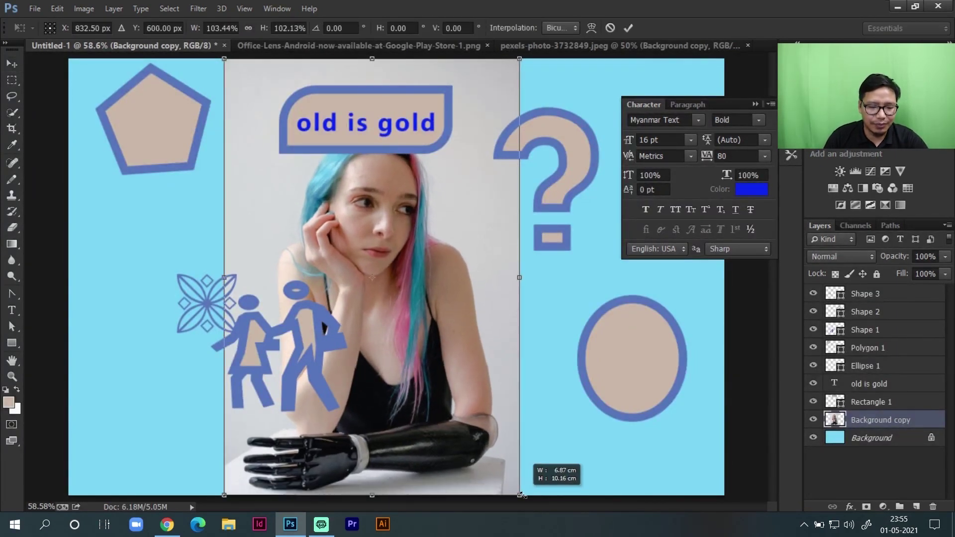
key(Return)
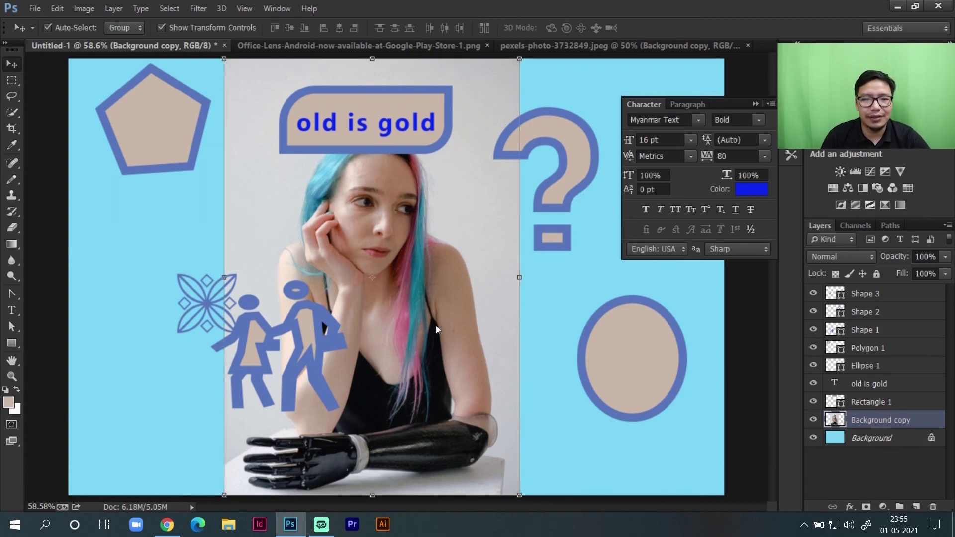
Look over the other open documents, including pexels-photo-3732849.jpeg, and return to the Untitled-1 composition
click(566, 47)
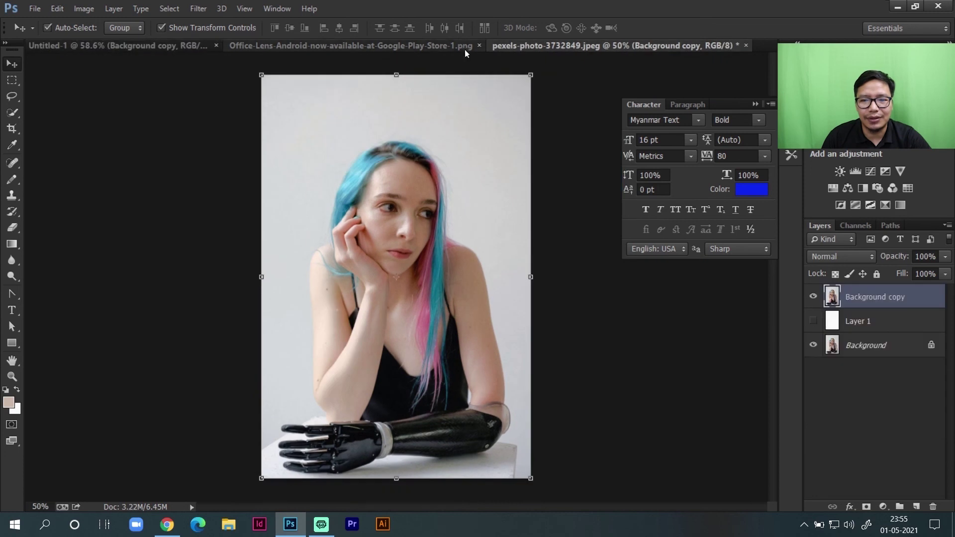
click(422, 52)
click(164, 45)
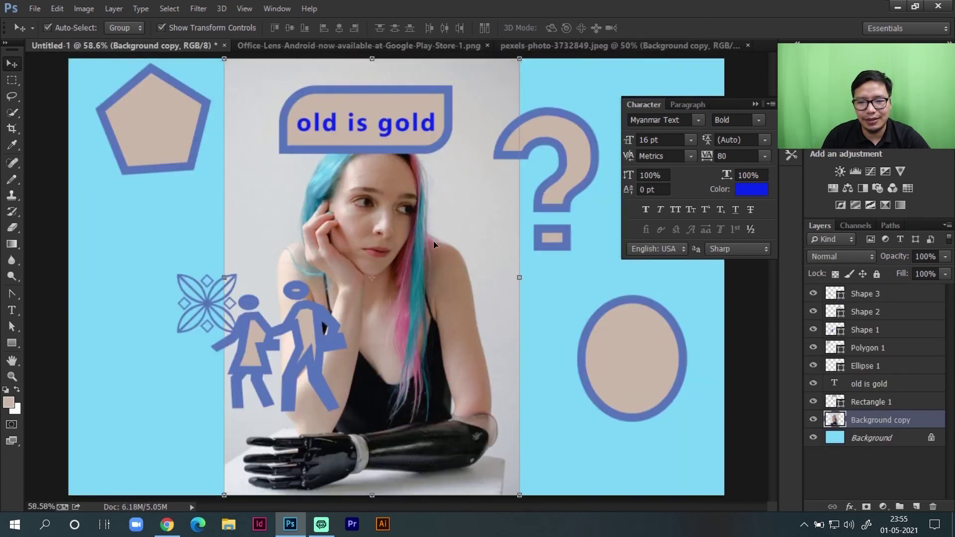
click(252, 47)
click(172, 49)
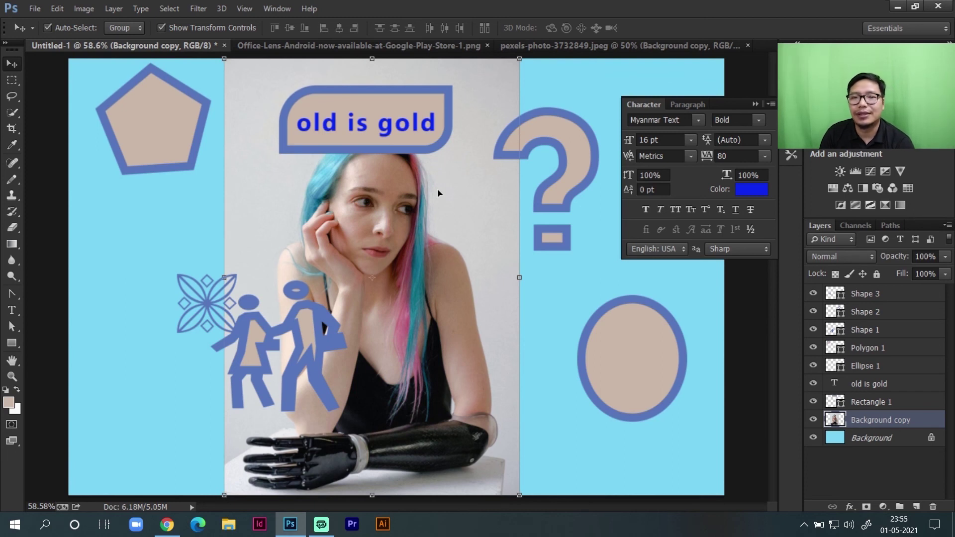
Make the "old is gold" text layer the active layer in Untitled-1
key(alt+])
key(alt+])
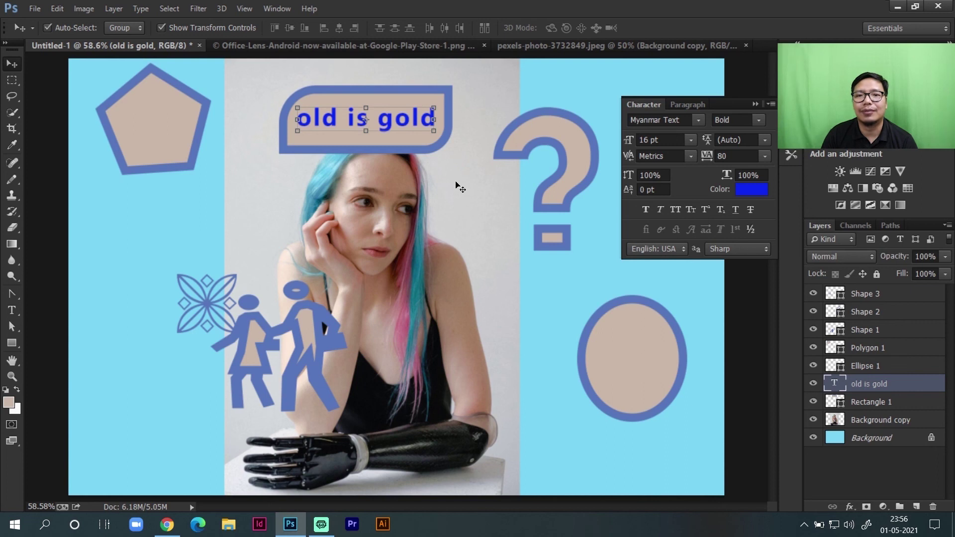